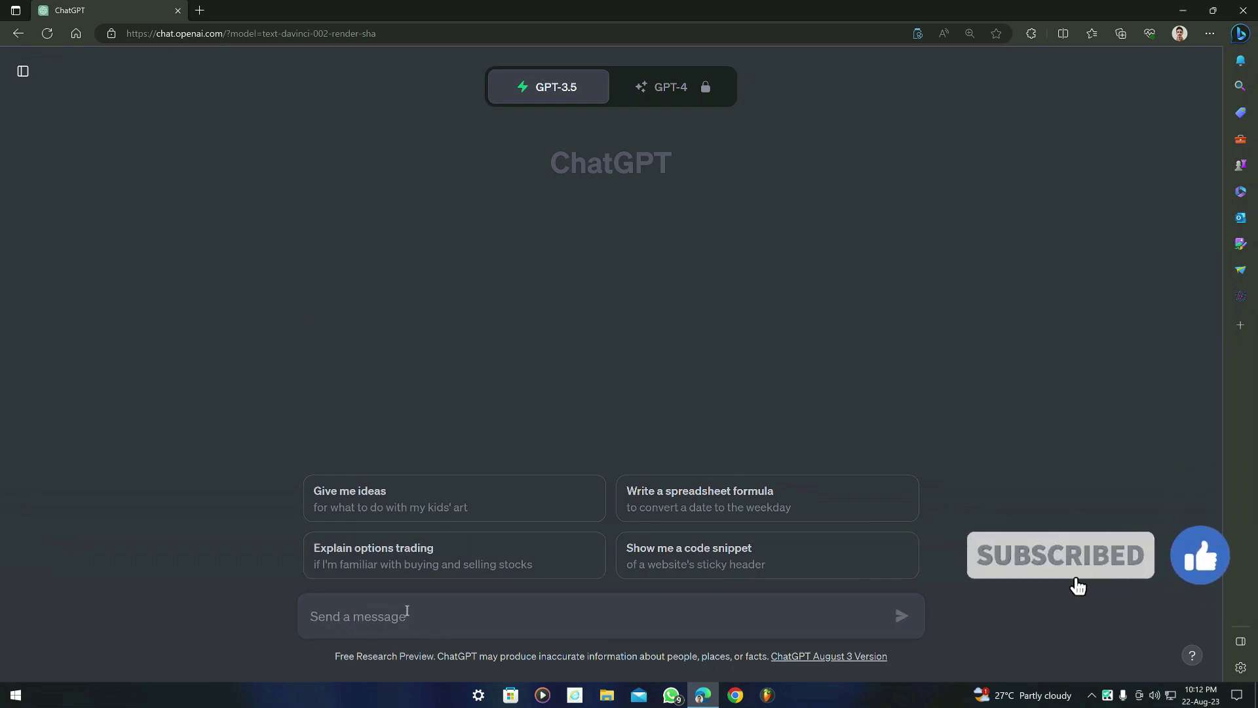
# - Begin the prompt with "Organization Name: Javarevisited" and a line naming the president, marked "President (First Row)"
pyautogui.write('Organization Name: Javarevisited')
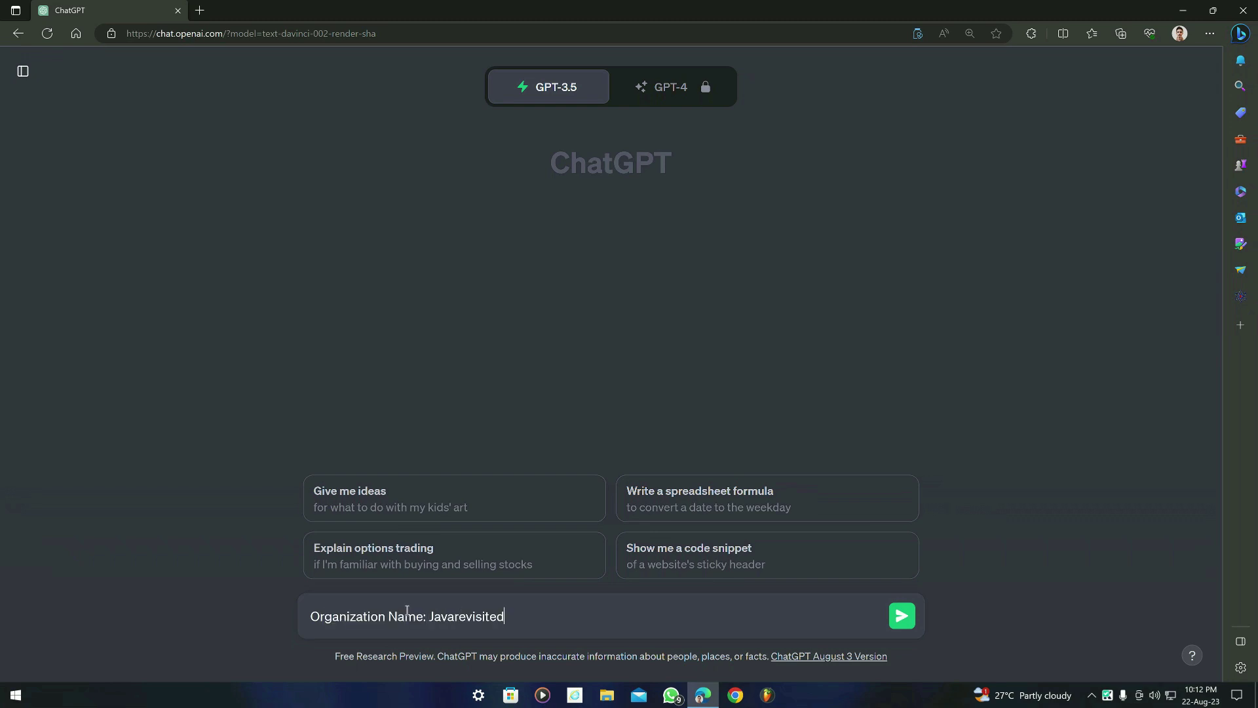
pyautogui.hotkey('shift', 'Return')
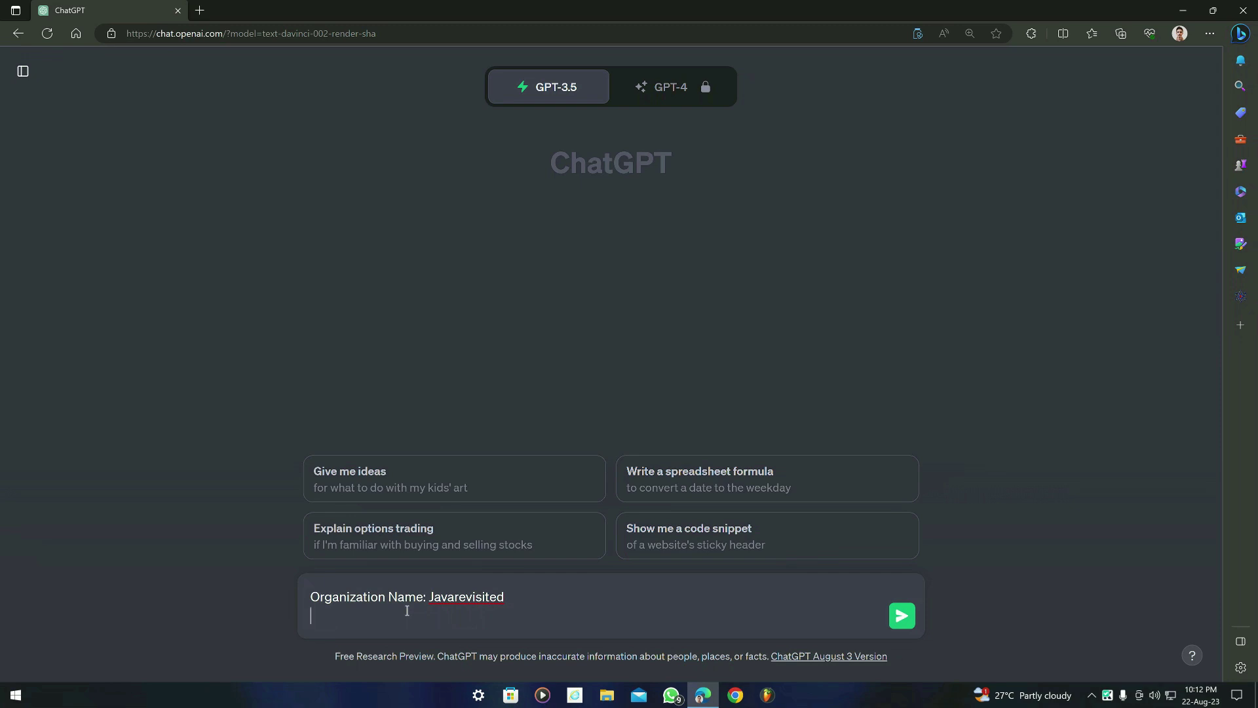
pyautogui.write('Mr')
pyautogui.press('BackSpace')
pyautogui.write('. John - Pre')
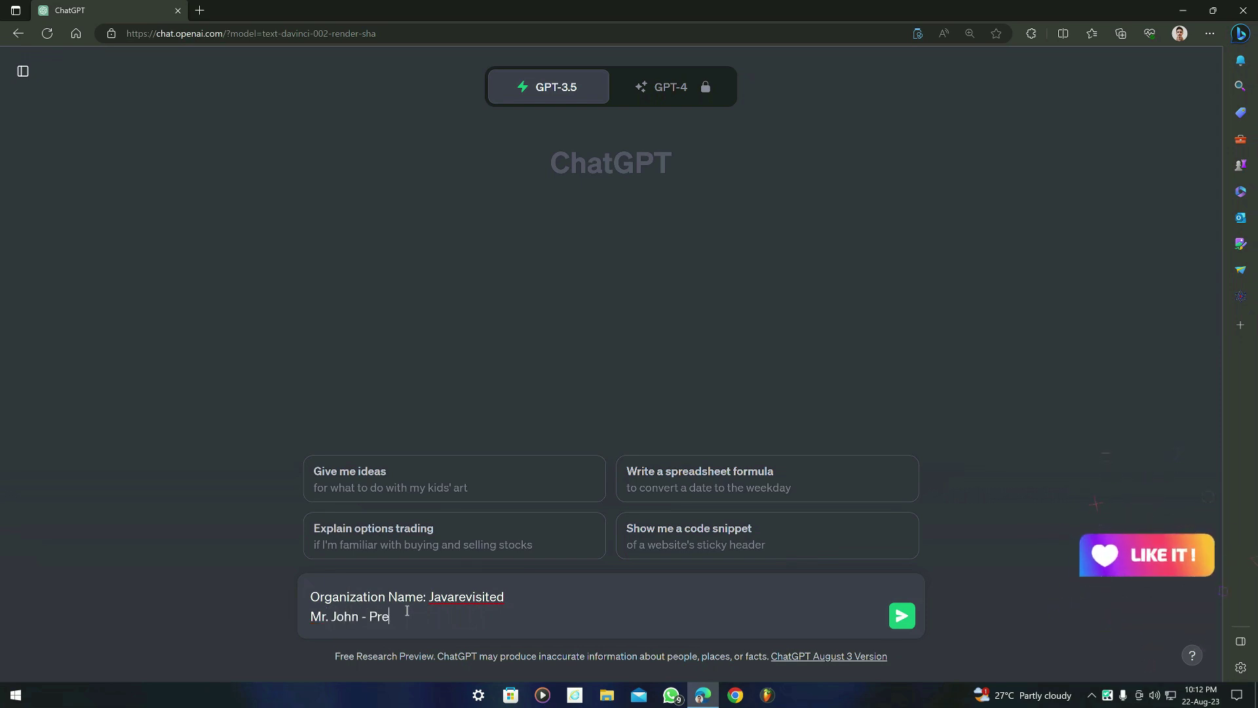
pyautogui.write('sident')
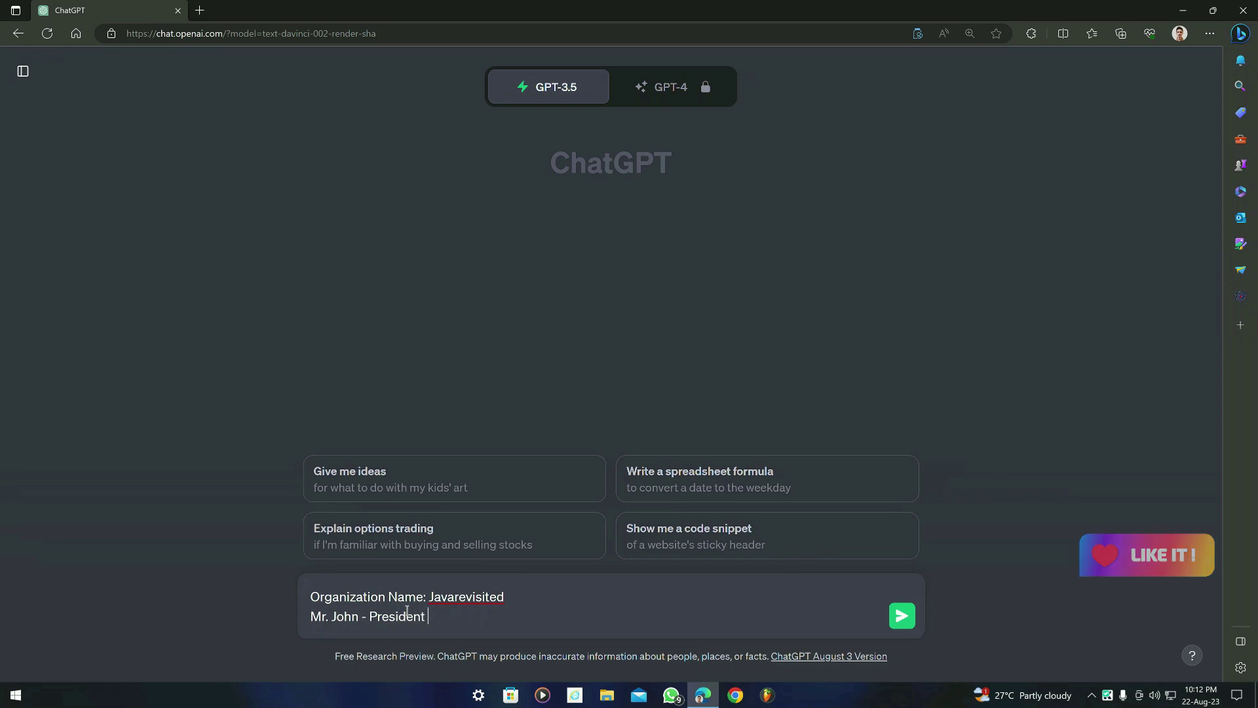
pyautogui.write(' (Firs')
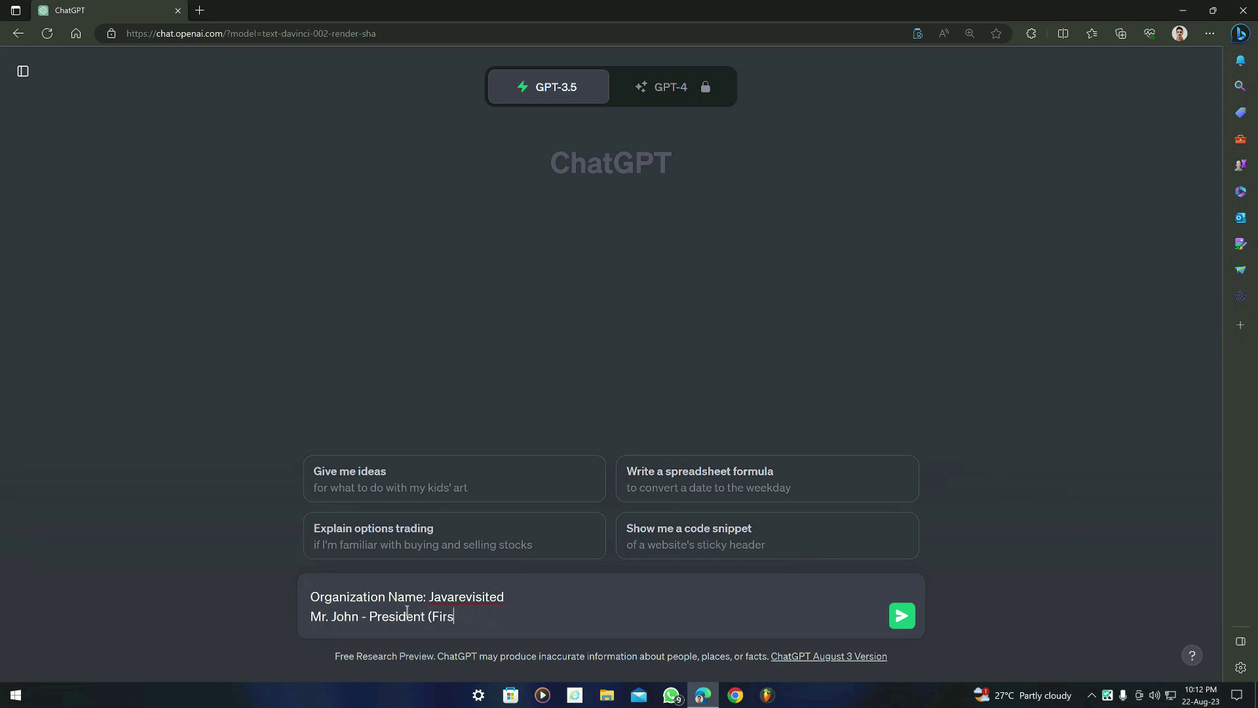
pyautogui.write('t Row)')
pyautogui.hotkey('shift', 'Return')
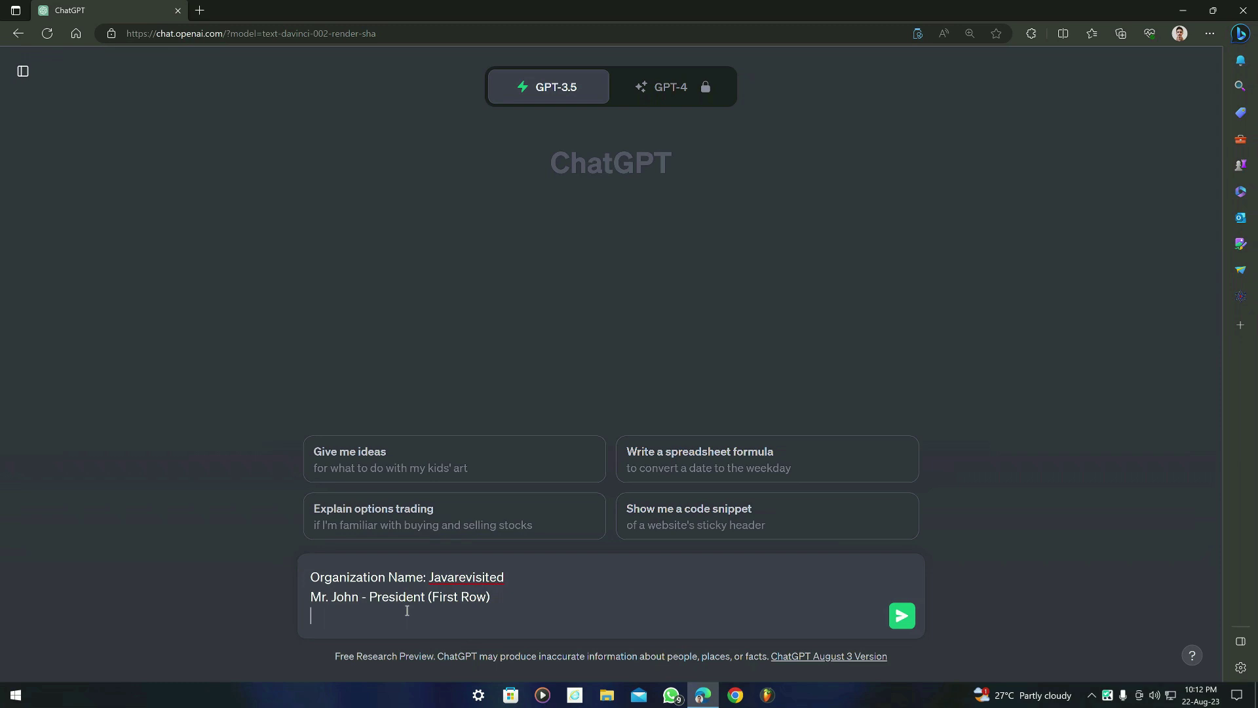
# - Add a prompt line giving the vice president's name and title, placed under the president, and start a new line
pyautogui.write('Vice President - under Mr. John')
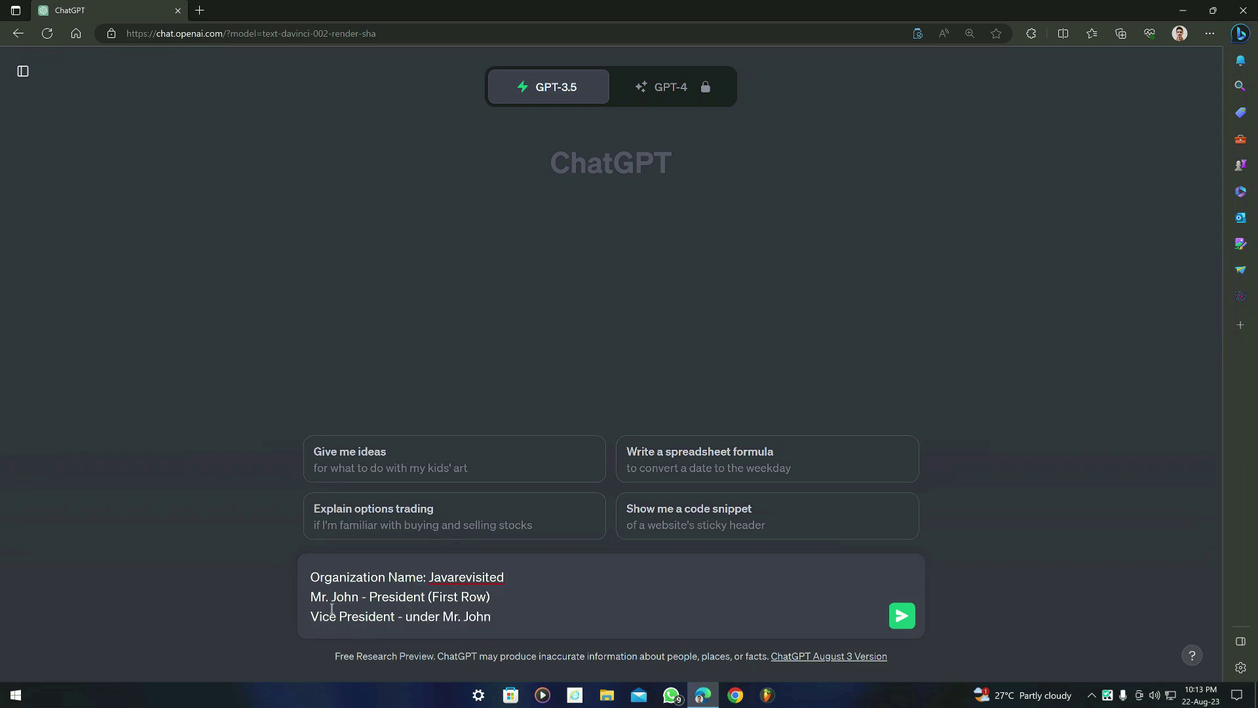
pyautogui.press('Home')
pyautogui.write('Mr. Scott -')
pyautogui.click(567, 608)
pyautogui.hotkey('shift', 'Return')
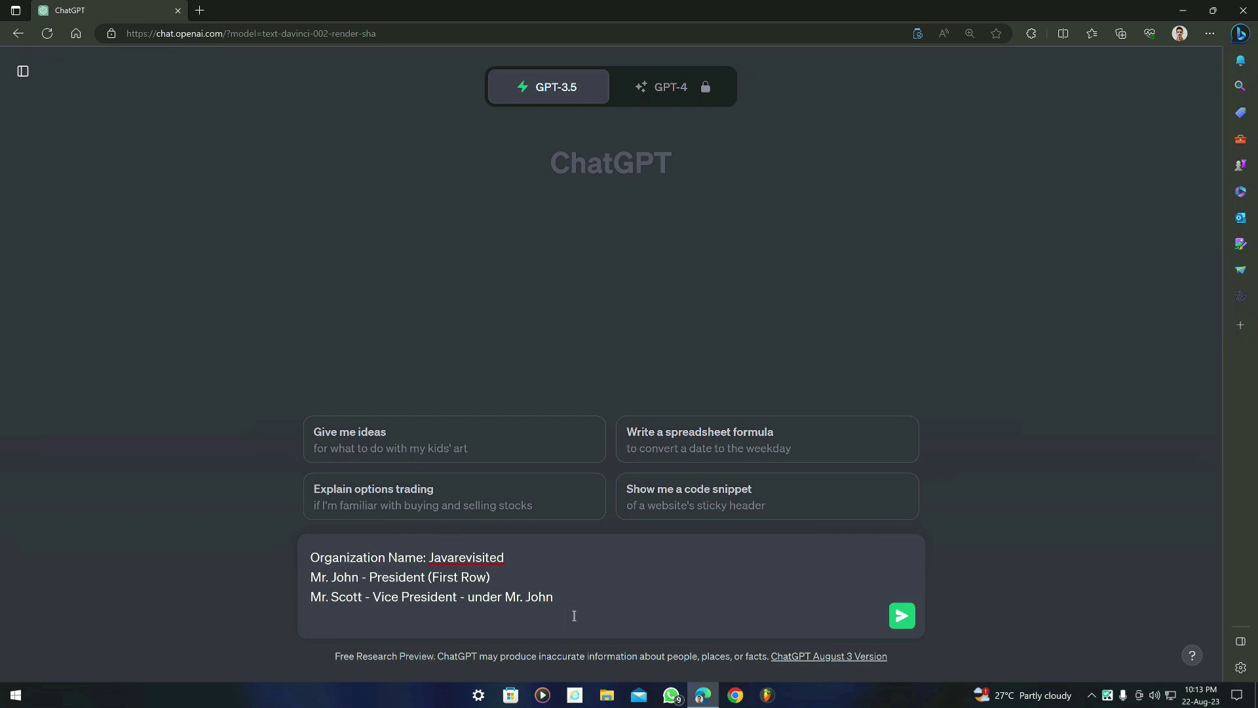
# - Add a line for the secretary under the vice president, plus 3 places for finance, IT and HR department managers under the vice president
pyautogui.write('Mr. Tan - S')
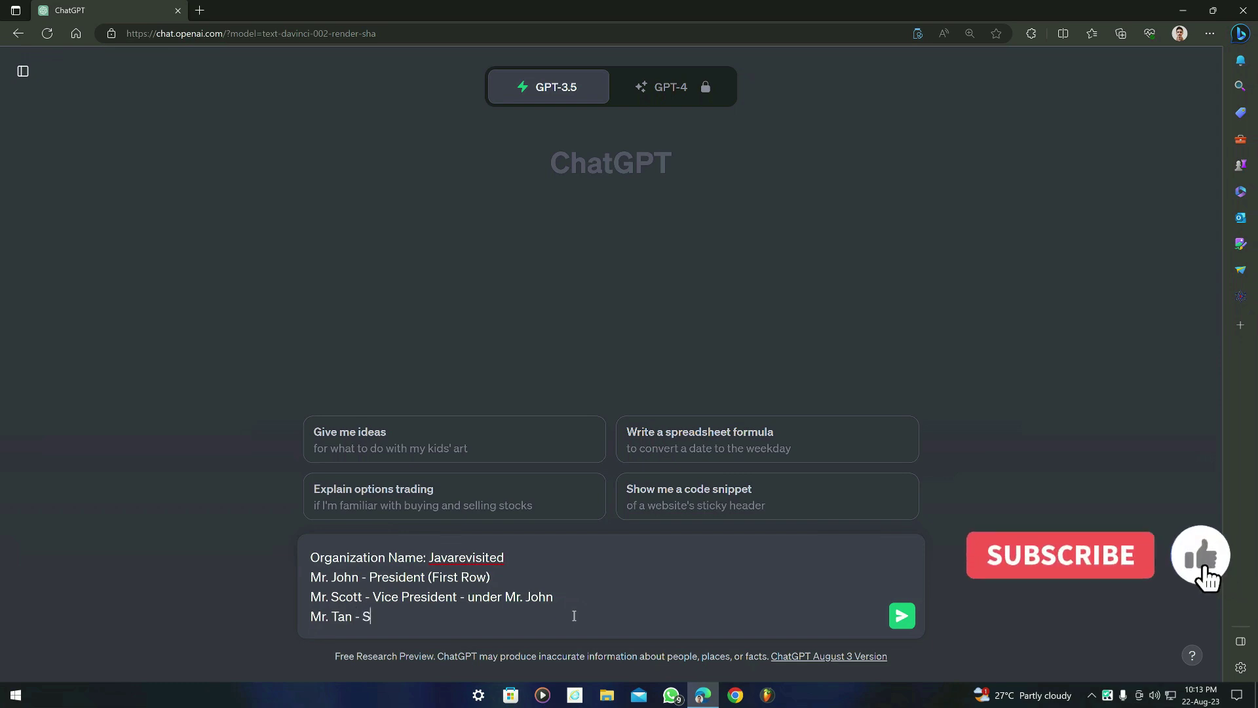
pyautogui.write('ccr')
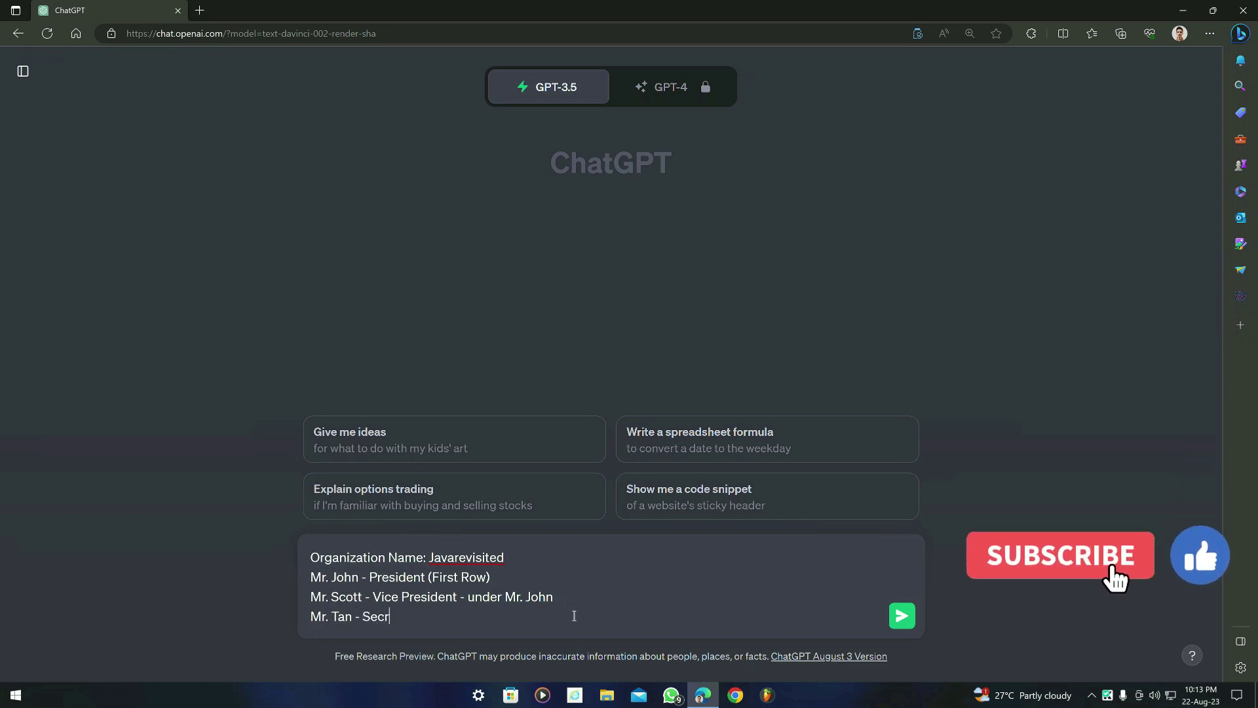
pyautogui.write('etary')
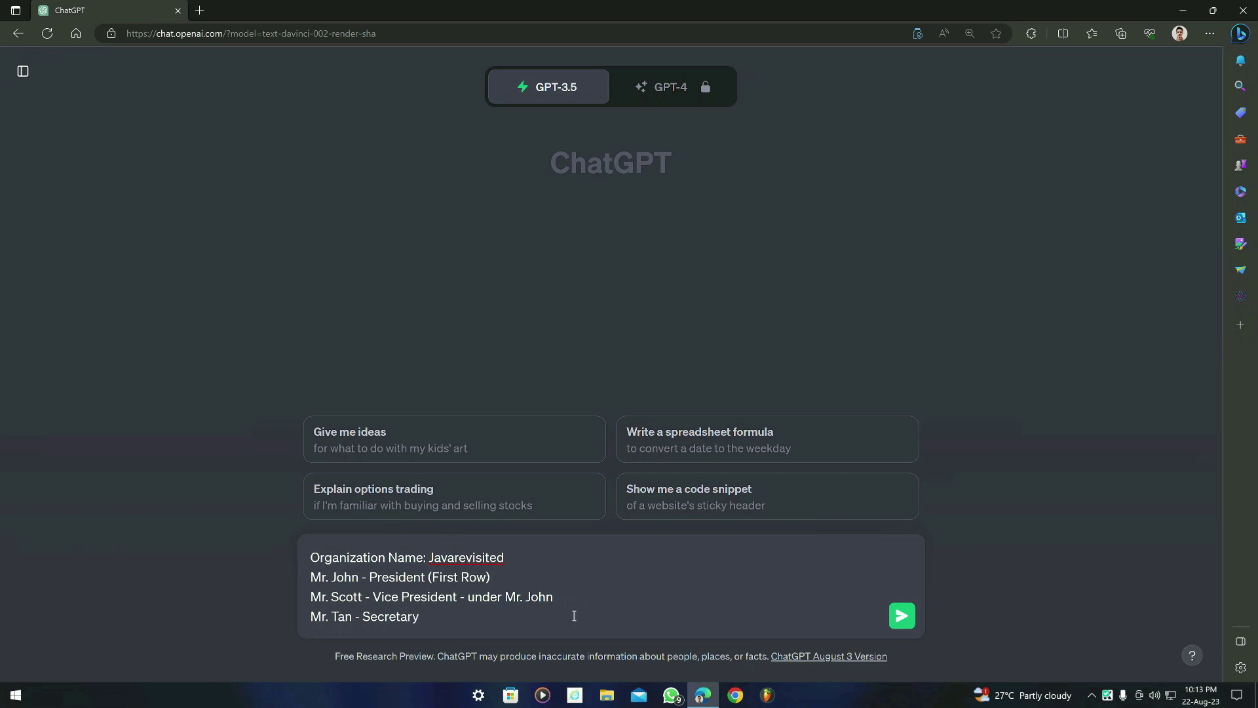
pyautogui.write(' (Under Mr Scott) and then 3 places f')
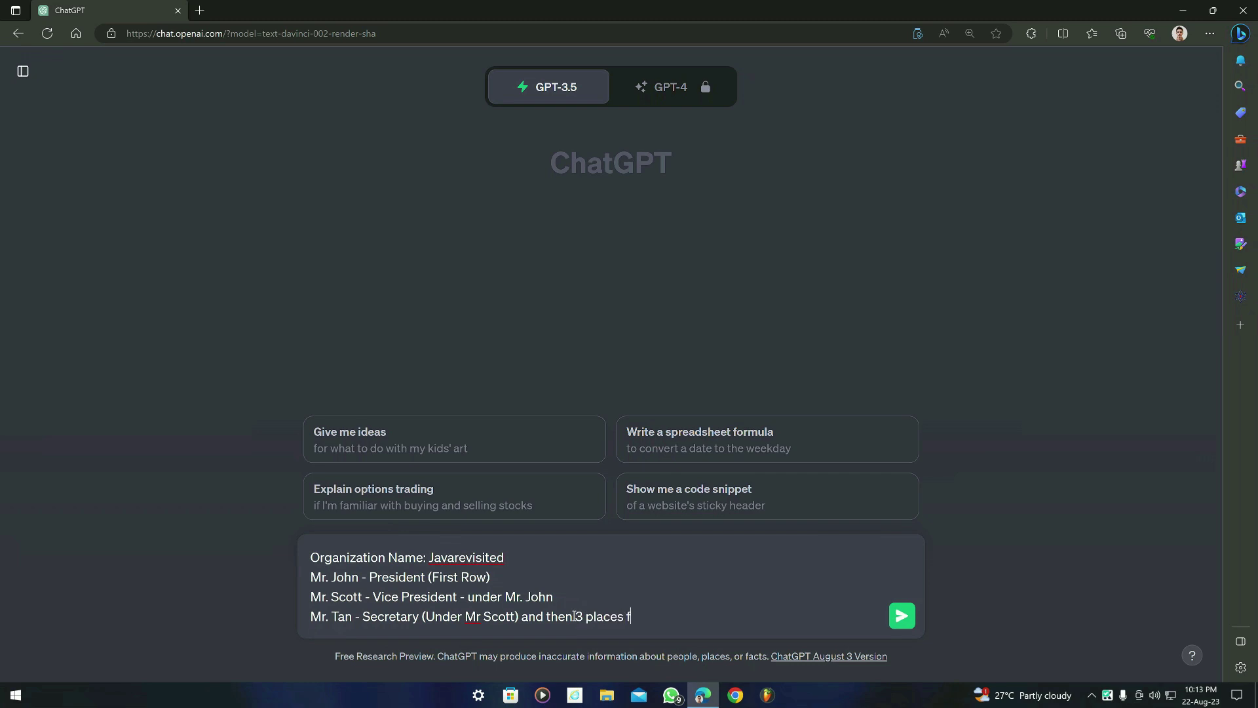
pyautogui.write('or finance')
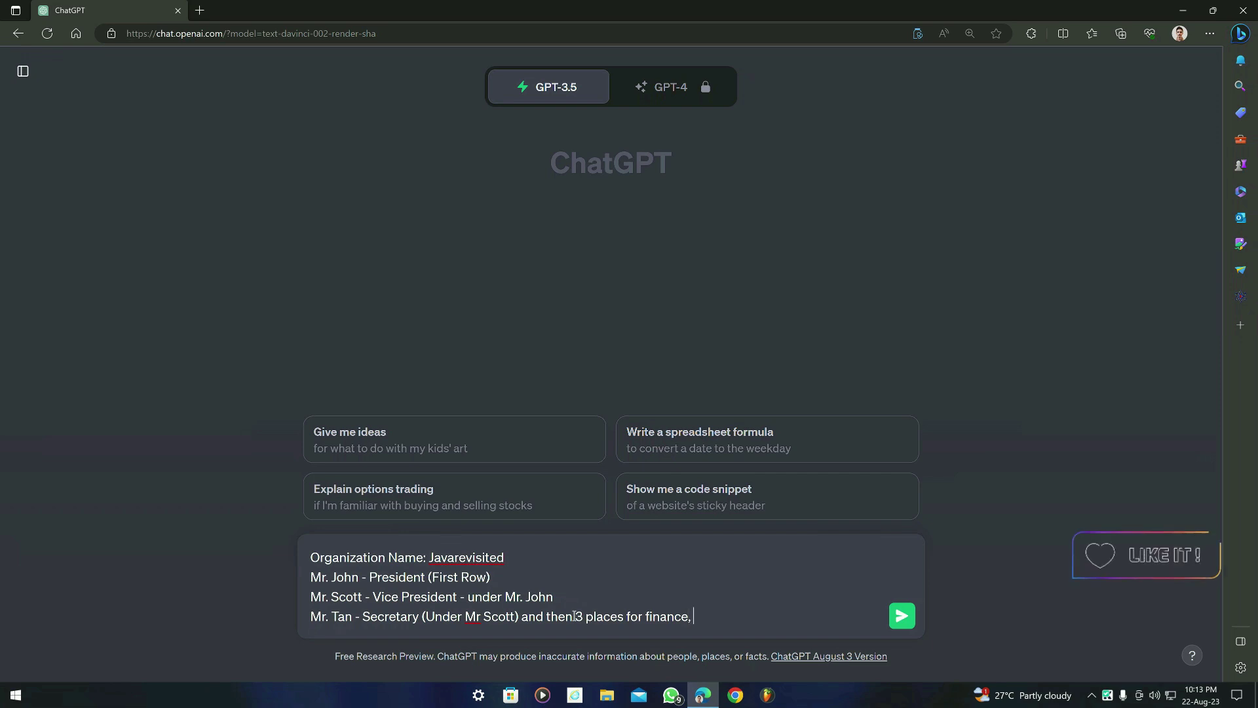
pyautogui.write(', IT, H')
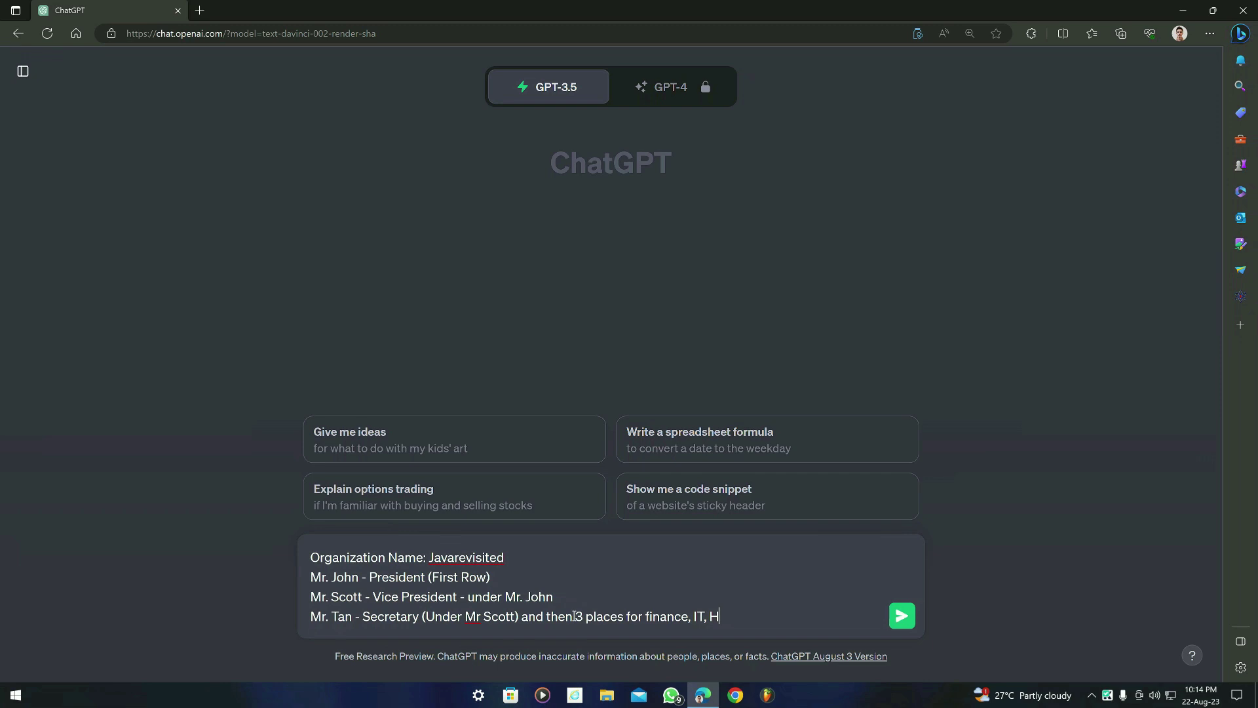
pyautogui.write('R departement mananger under ')
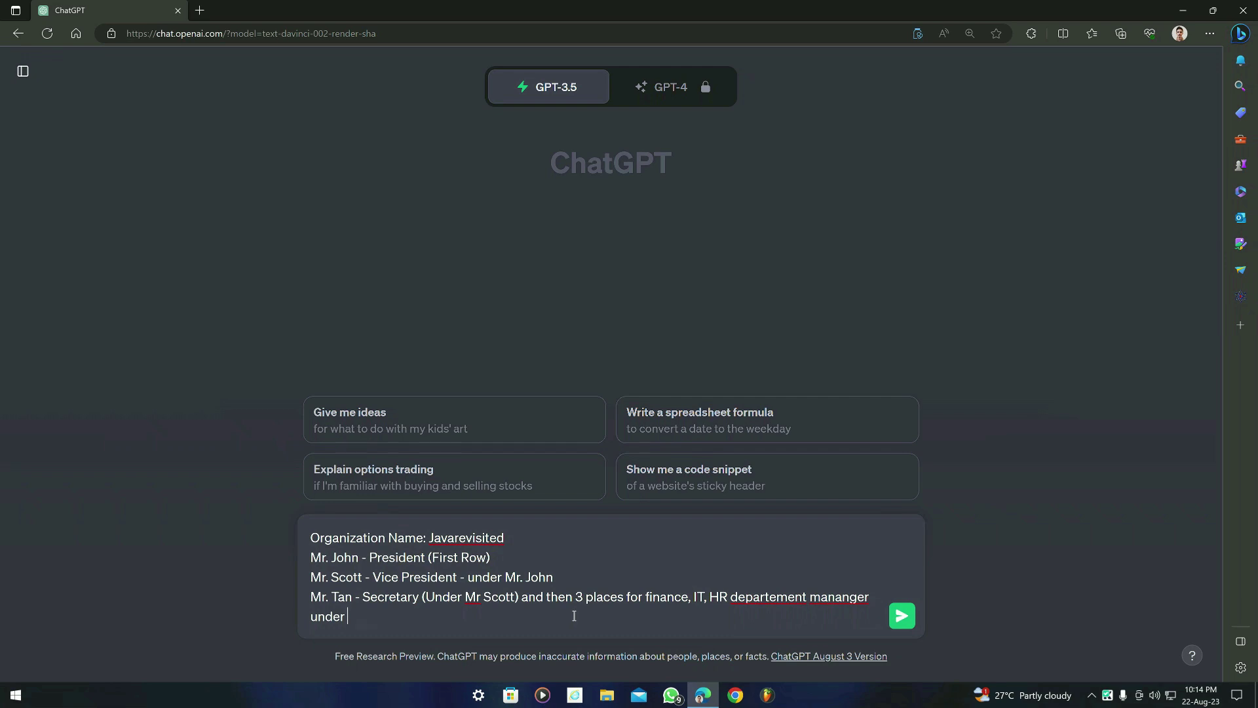
pyautogui.write('Mr. Scott')
pyautogui.hotkey('shift', 'Return')
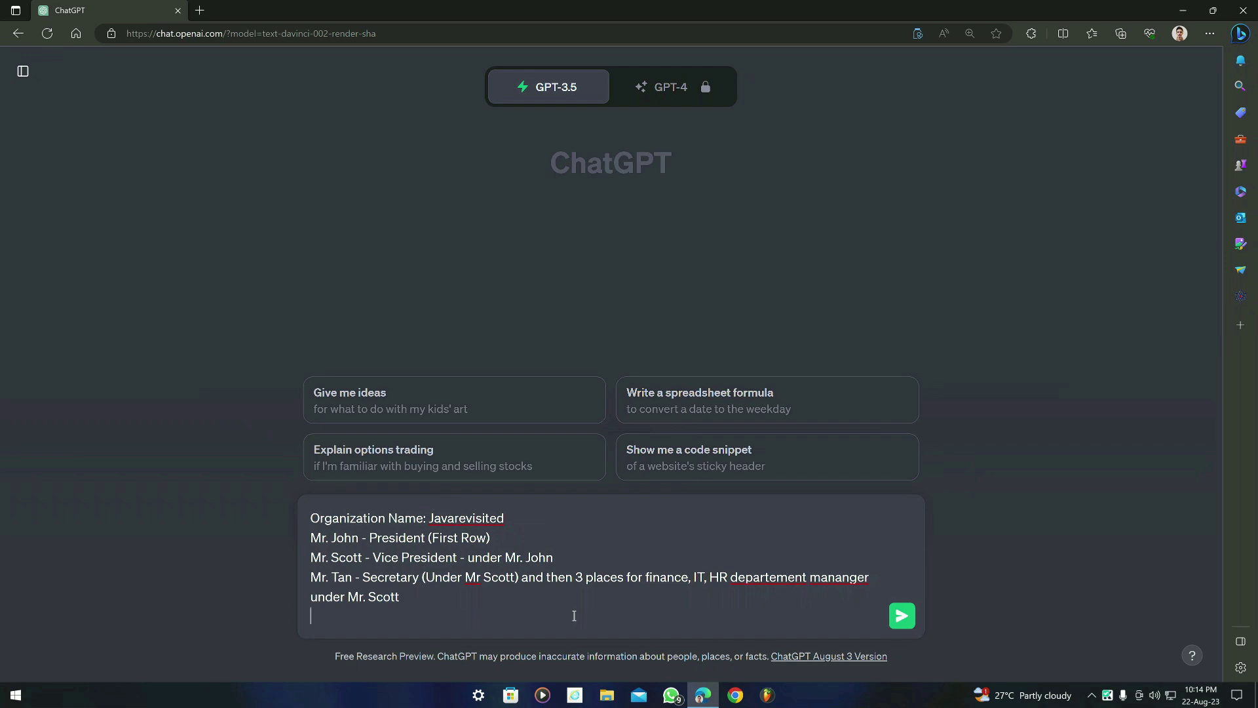
# - Finish the prompt with "Generate me an organization chart using details above with mermaid js syntax" and send it
pyautogui.write('Generate me an organization c')
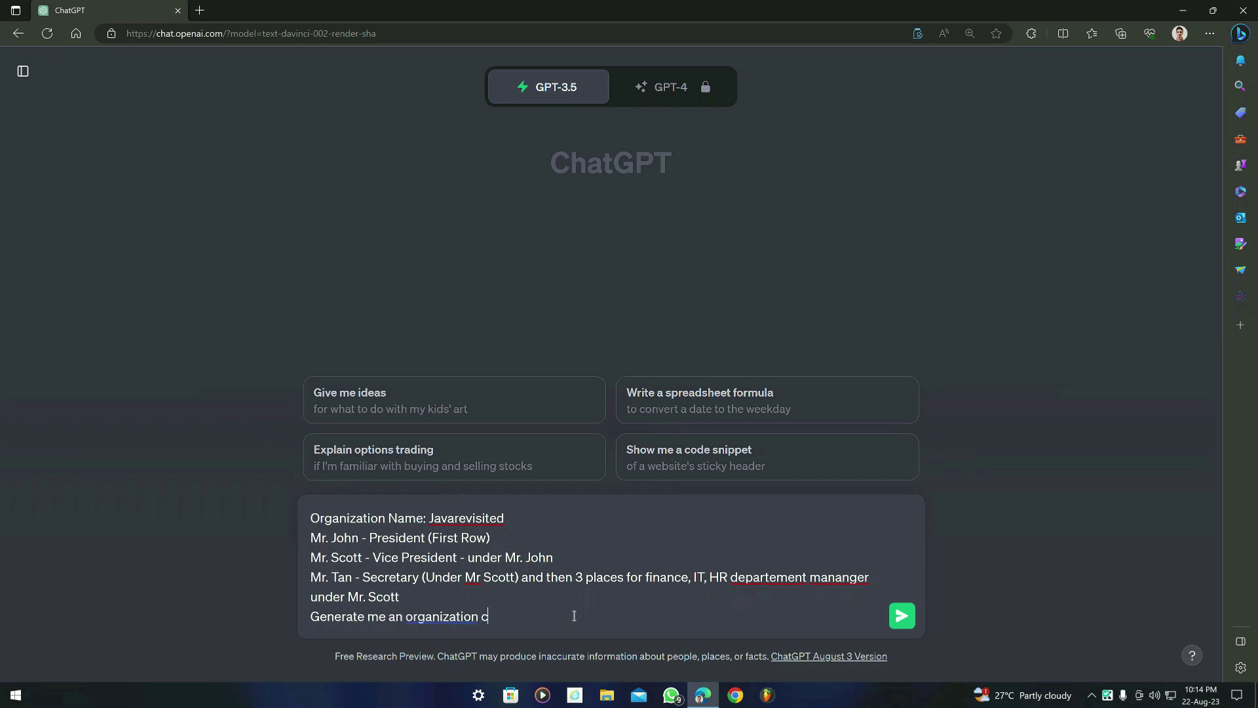
pyautogui.write('hart using details above with mermaid js')
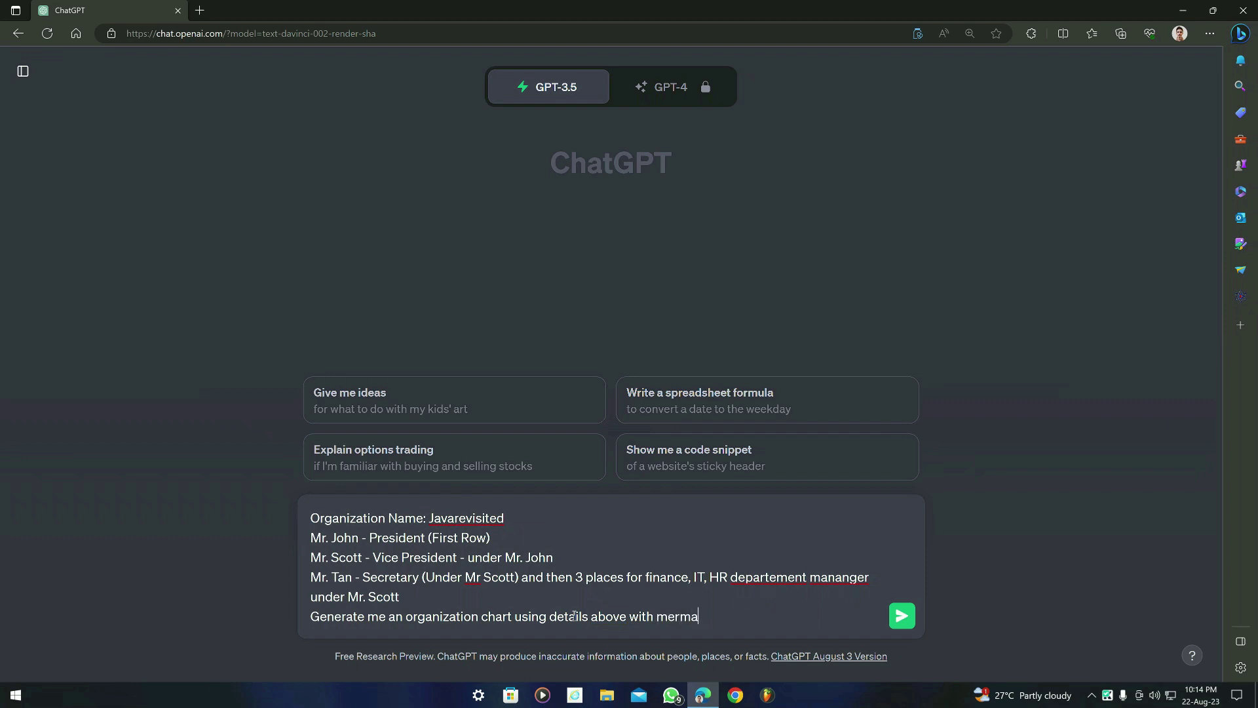
pyautogui.write(' syntax')
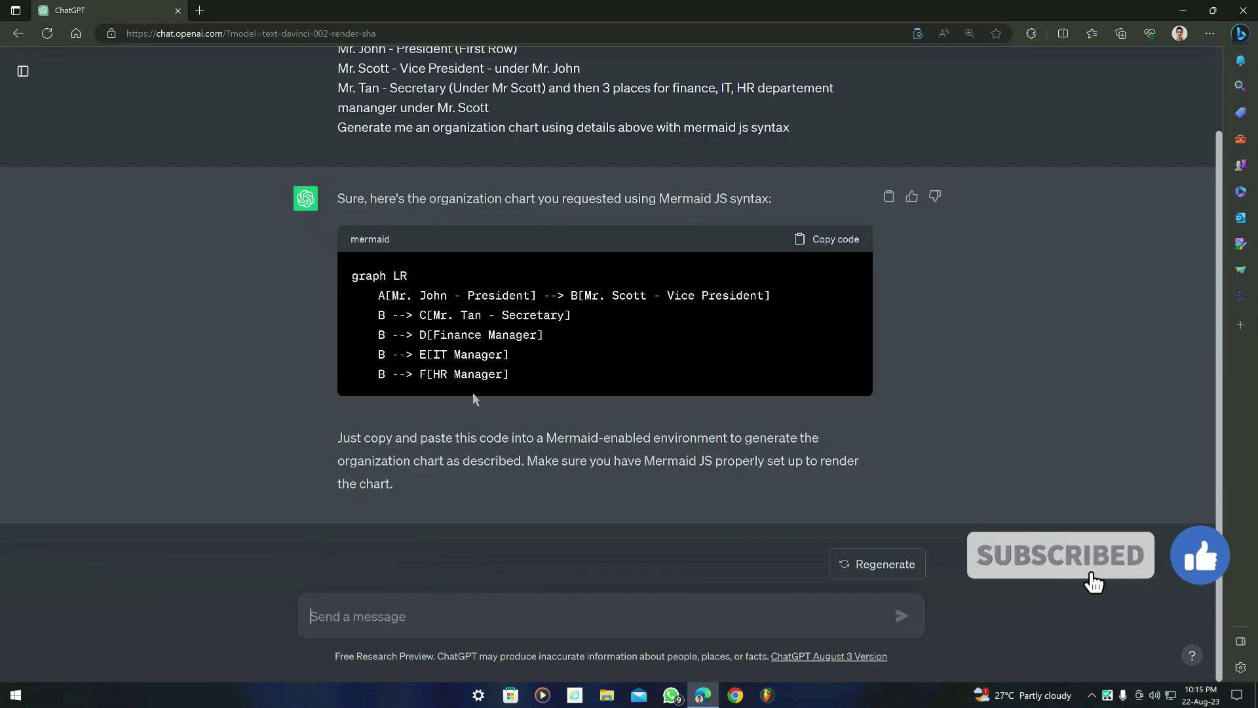
# - Copy the generated Mermaid code, search for "mermaid live" in a new browser tab and open the Mermaid Live Editor
pyautogui.click(833, 240)
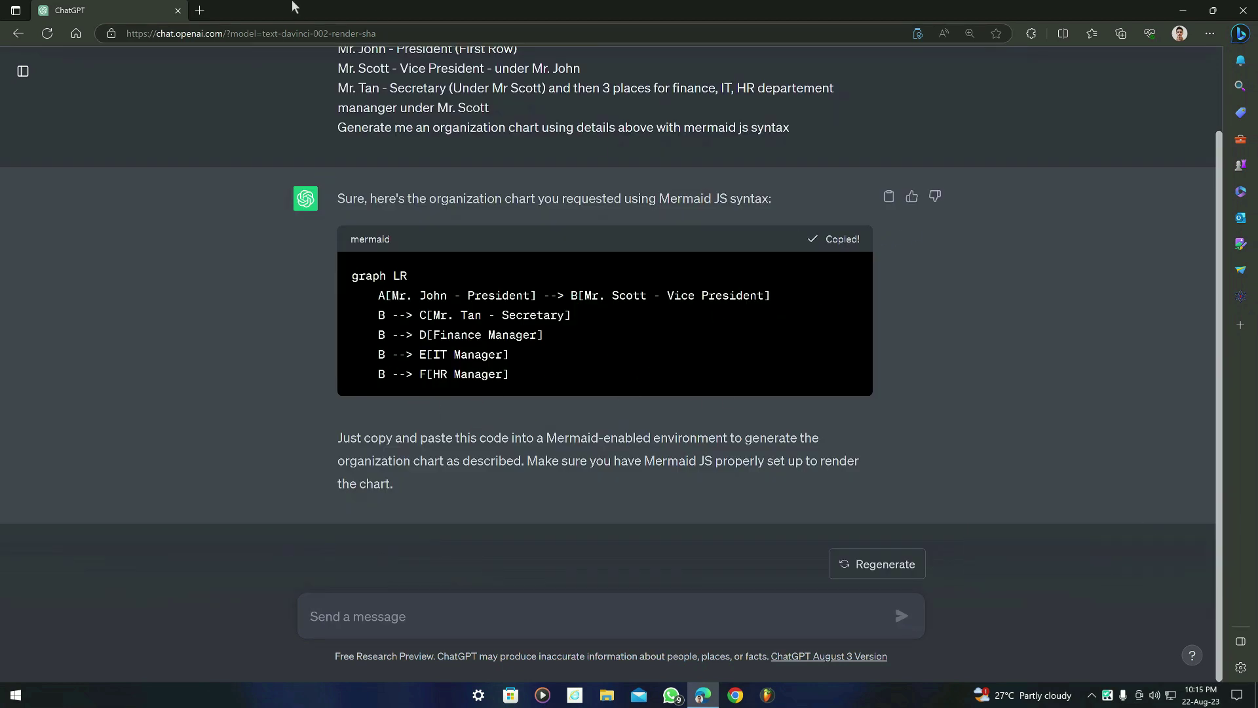
pyautogui.click(206, 7)
pyautogui.write('mermaid')
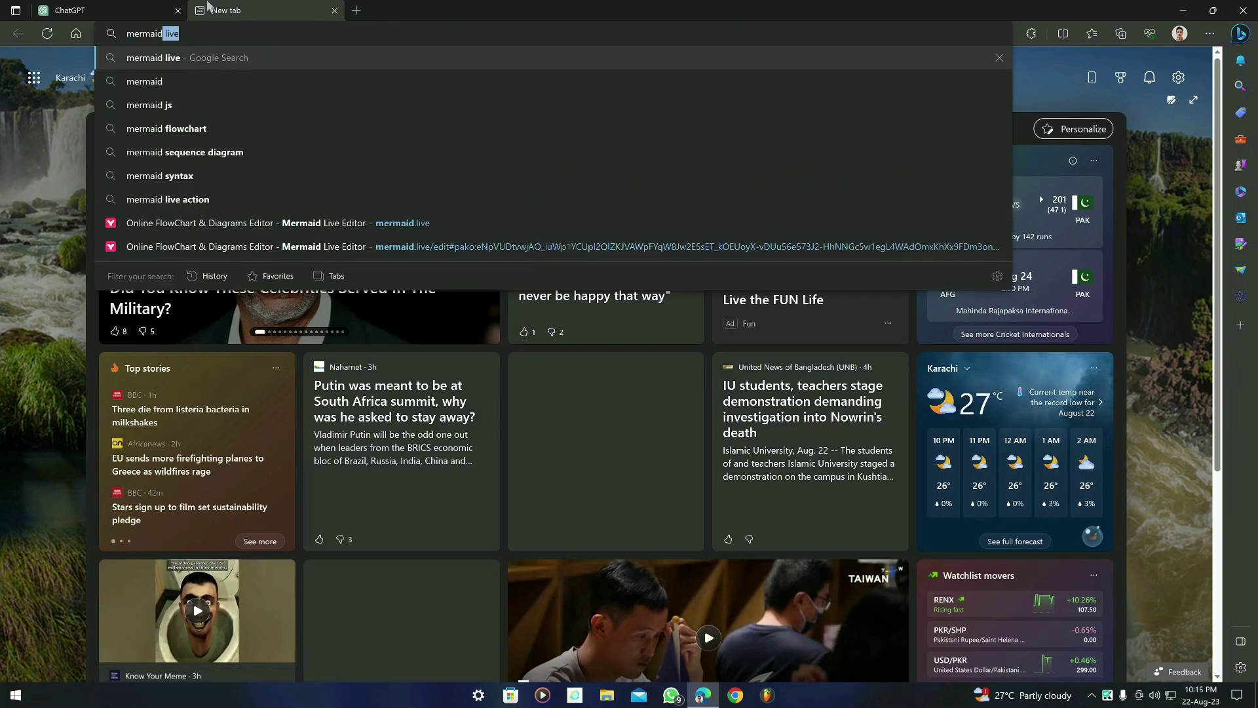
pyautogui.press('Return')
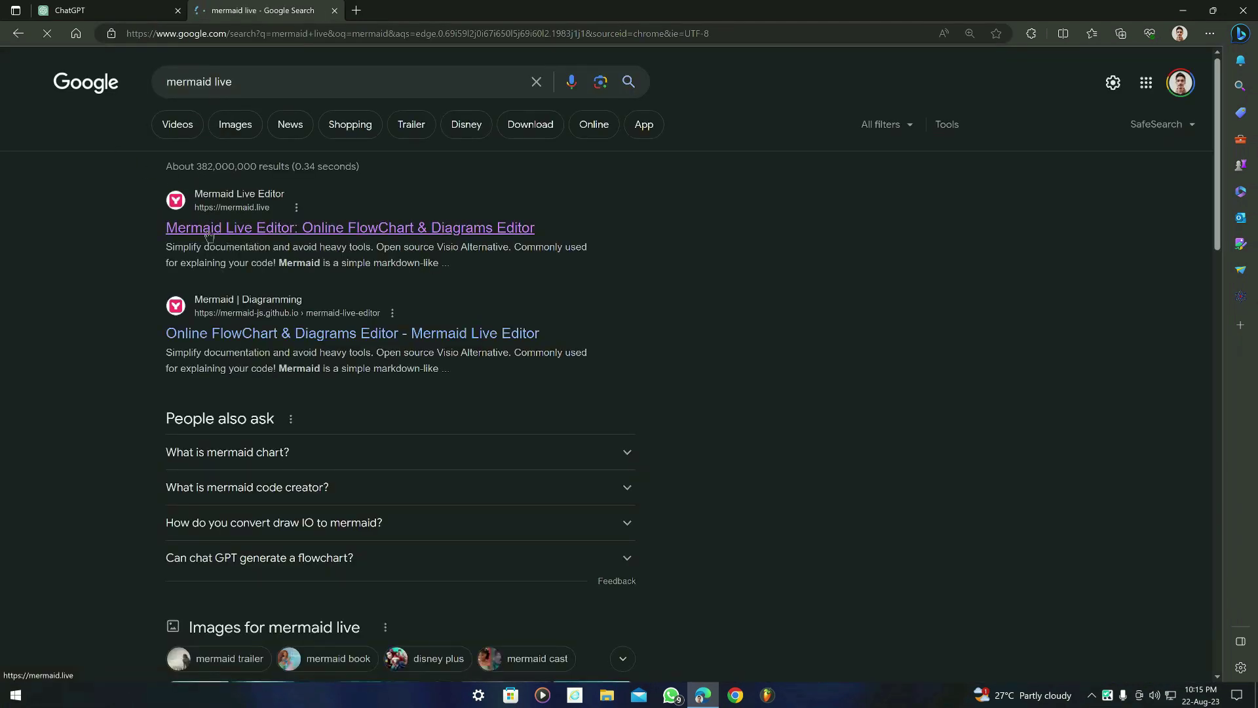
pyautogui.click(299, 230)
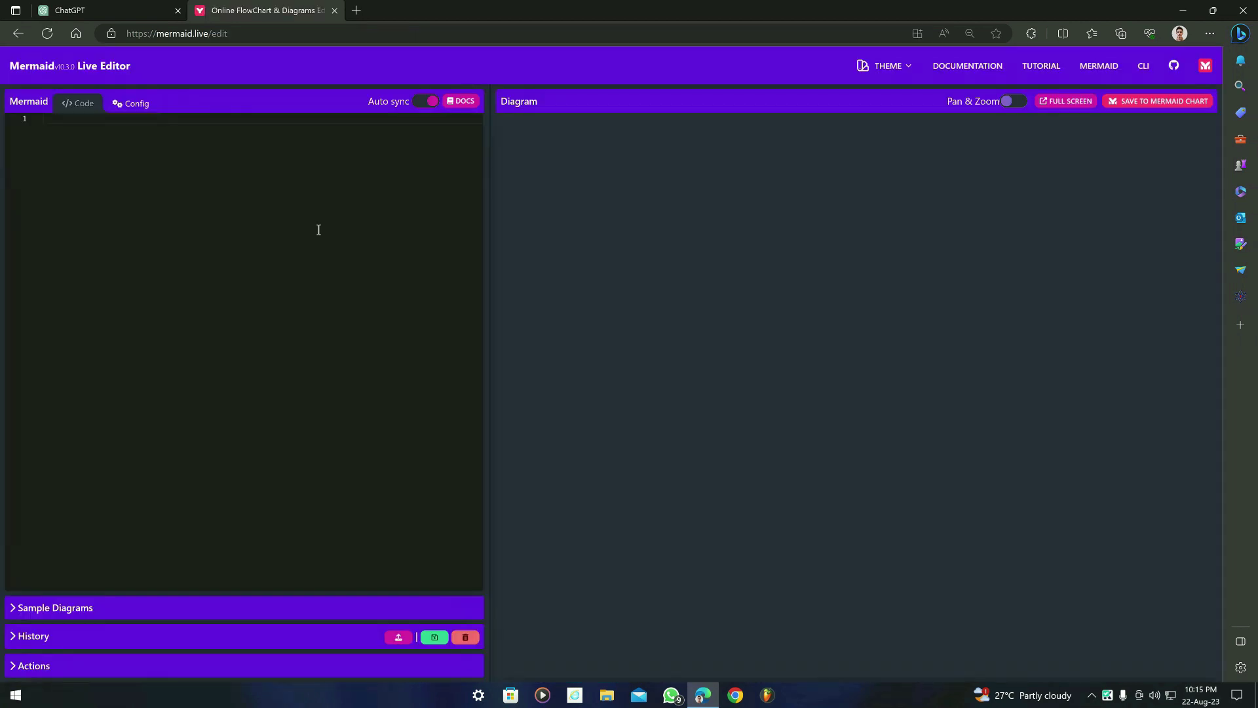
# - Replace all existing code in the Mermaid Live Editor with the copied organization chart code
pyautogui.hotkey('ctrl', 'v')
pyautogui.click(189, 194)
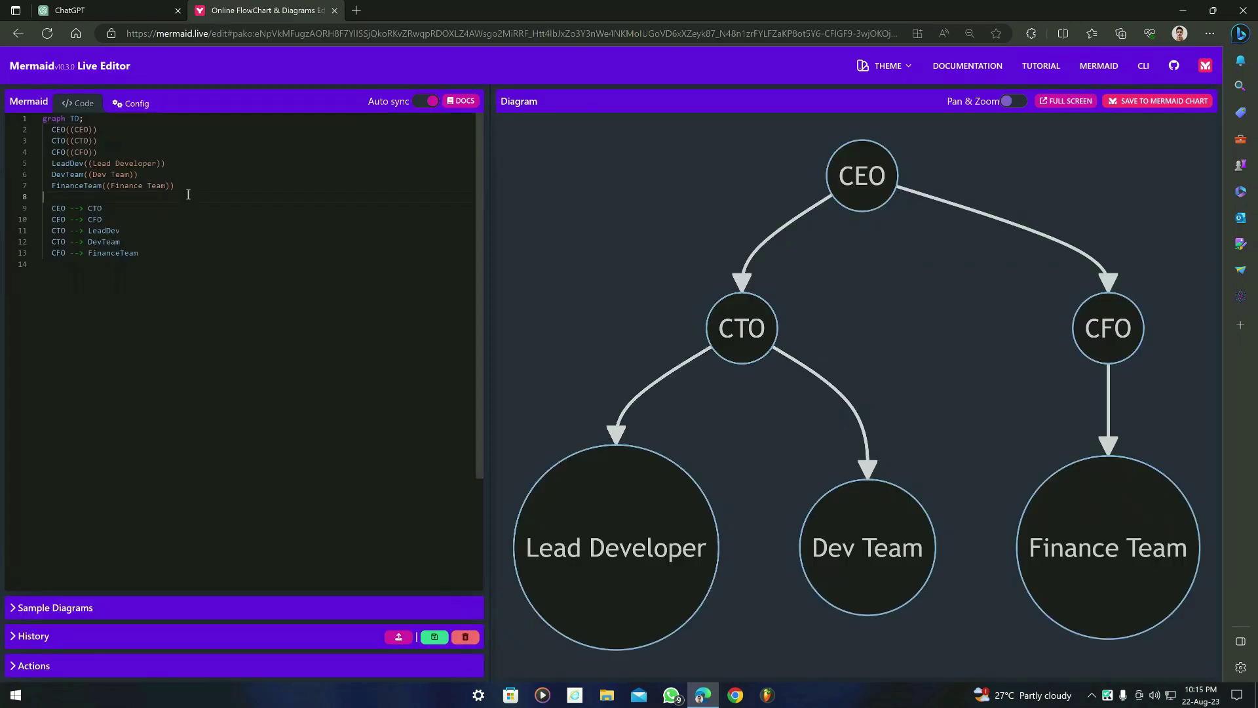
pyautogui.hotkey('ctrl', 'a')
pyautogui.hotkey('ctrl', 'v')
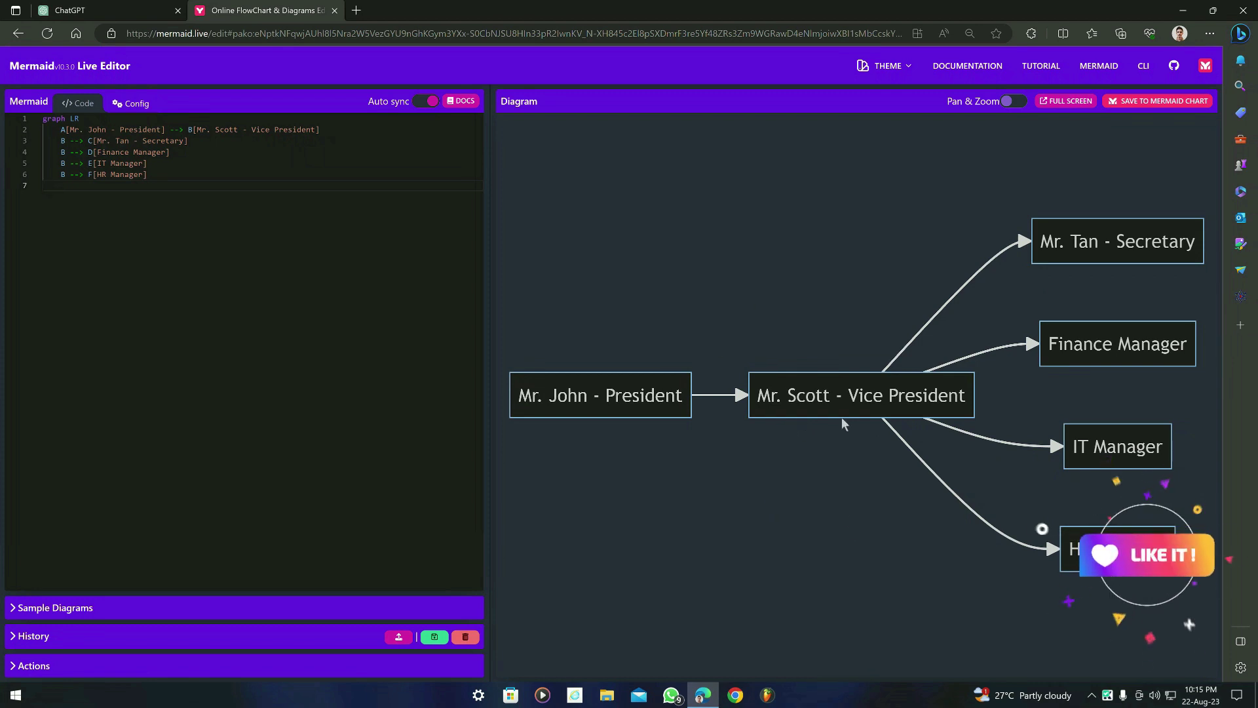
# - Compare the ChatGPT prompt and generated code with the organization chart rendered in the Mermaid Live Editor
pyautogui.click(68, 8)
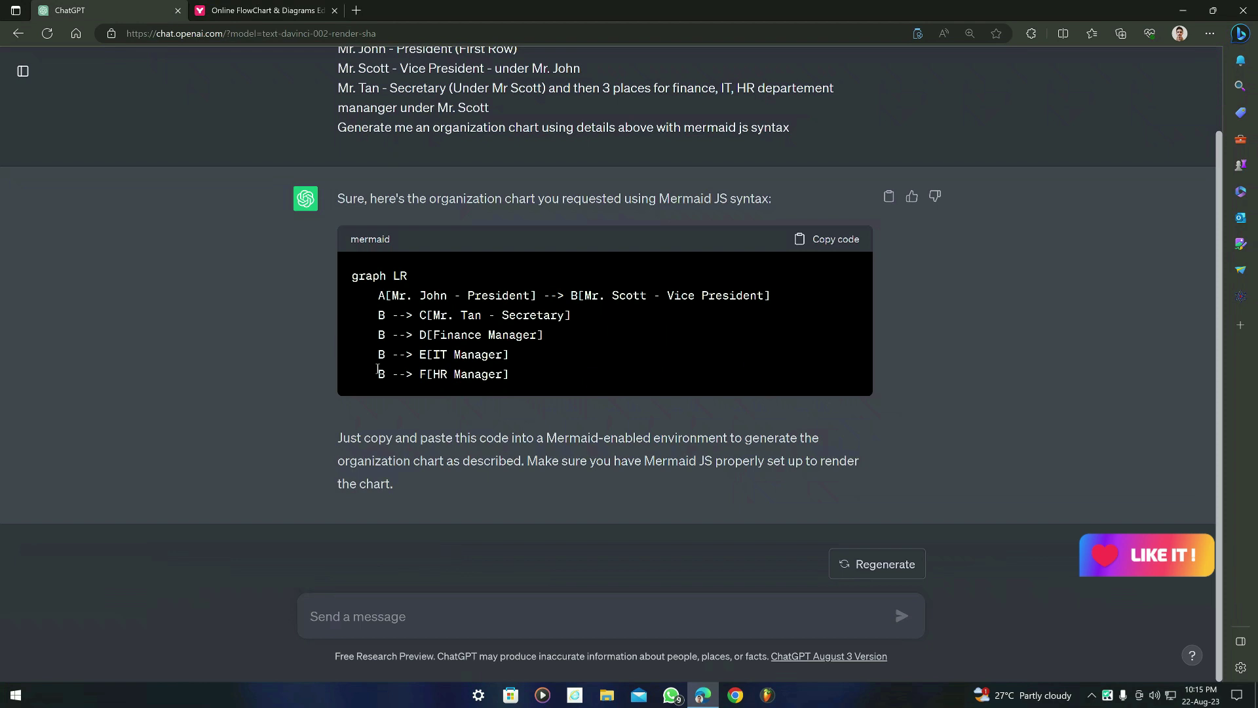
pyautogui.scroll(1, 478, 331)
pyautogui.scroll(-1, 478, 331)
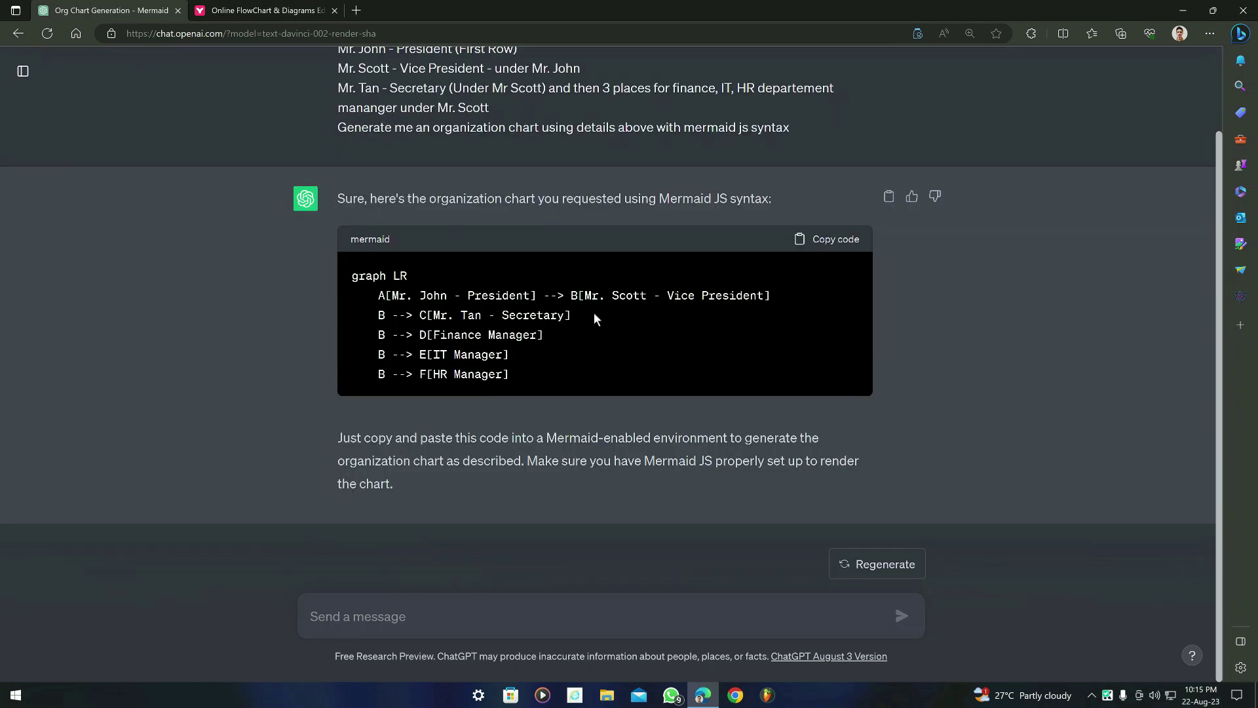
pyautogui.click(262, 9)
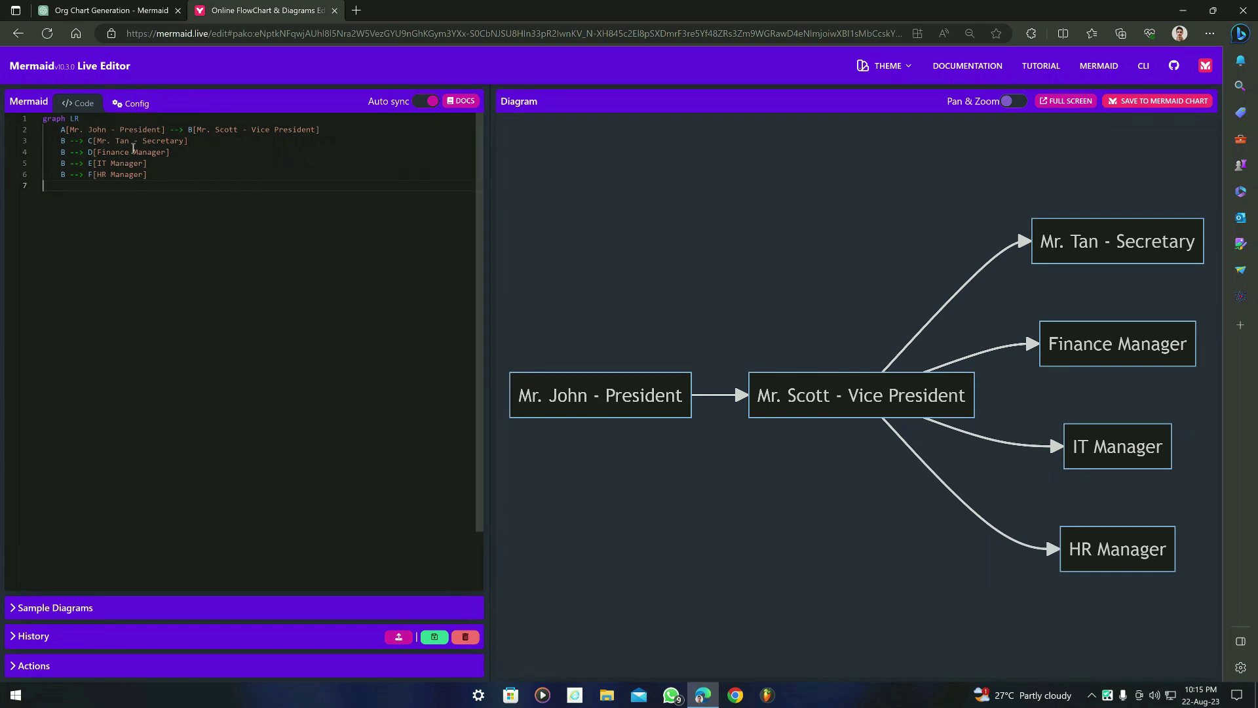
pyautogui.hotkey('ctrl', 'shift', 'Tab')
pyautogui.scroll(2, 215, 112)
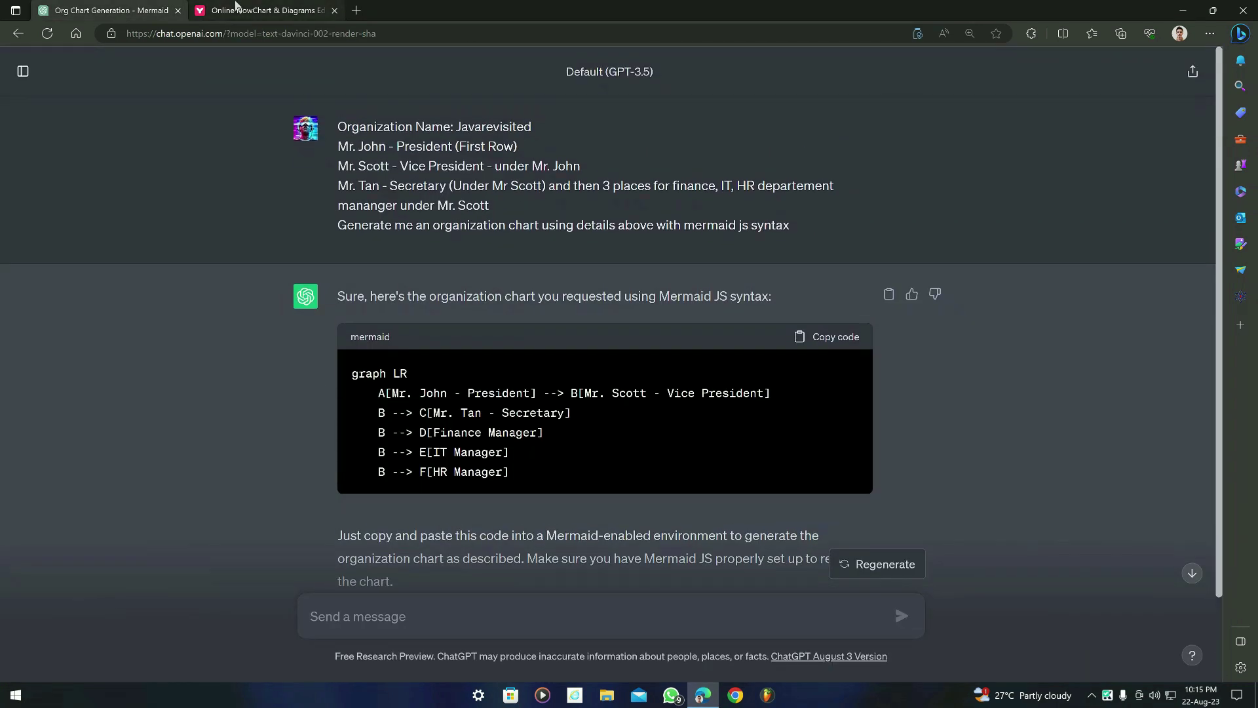
pyautogui.hotkey('ctrl', 'Tab')
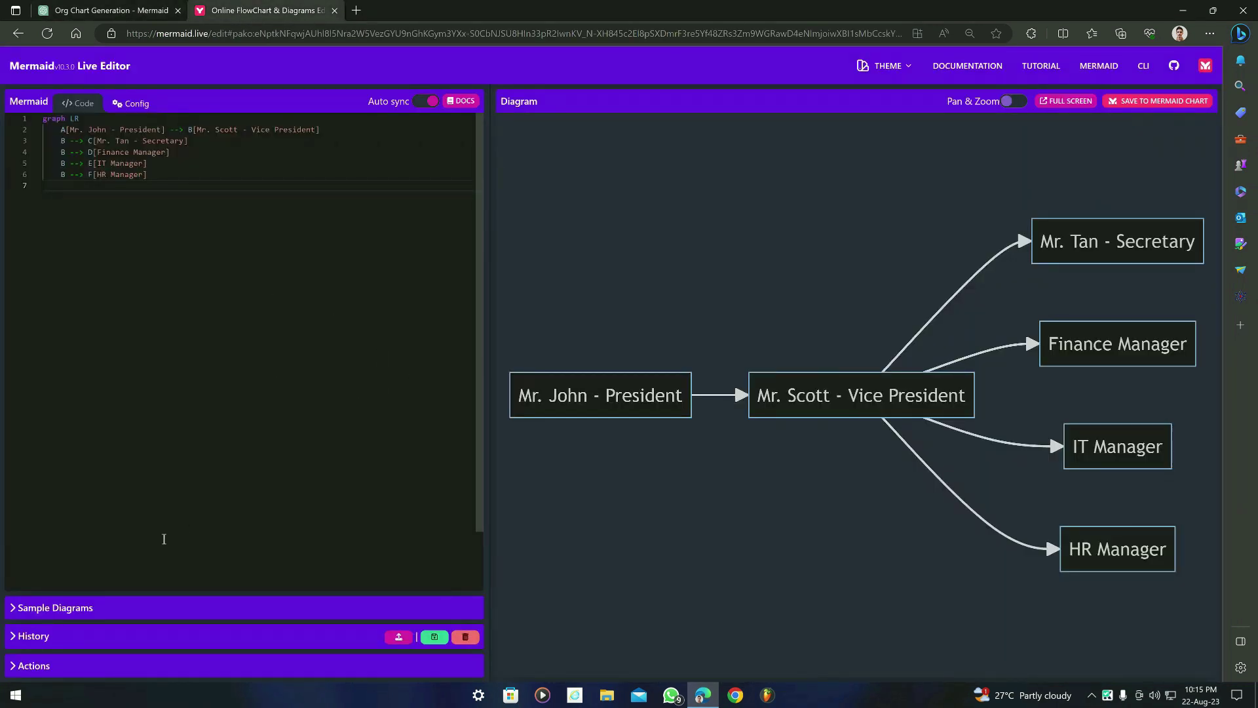
pyautogui.click(98, 11)
pyautogui.scroll(-3, 366, 613)
pyautogui.scroll(2, 465, 457)
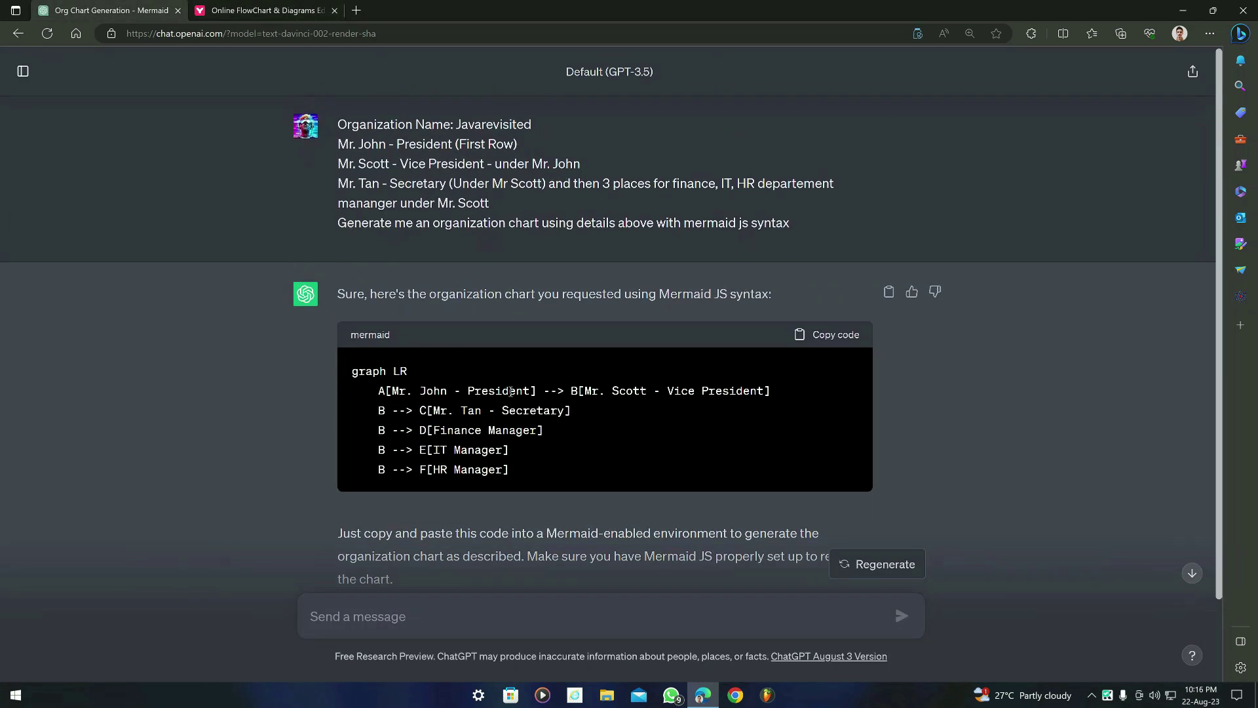
pyautogui.scroll(-2, 464, 457)
pyautogui.hotkey('ctrl', 'Tab')
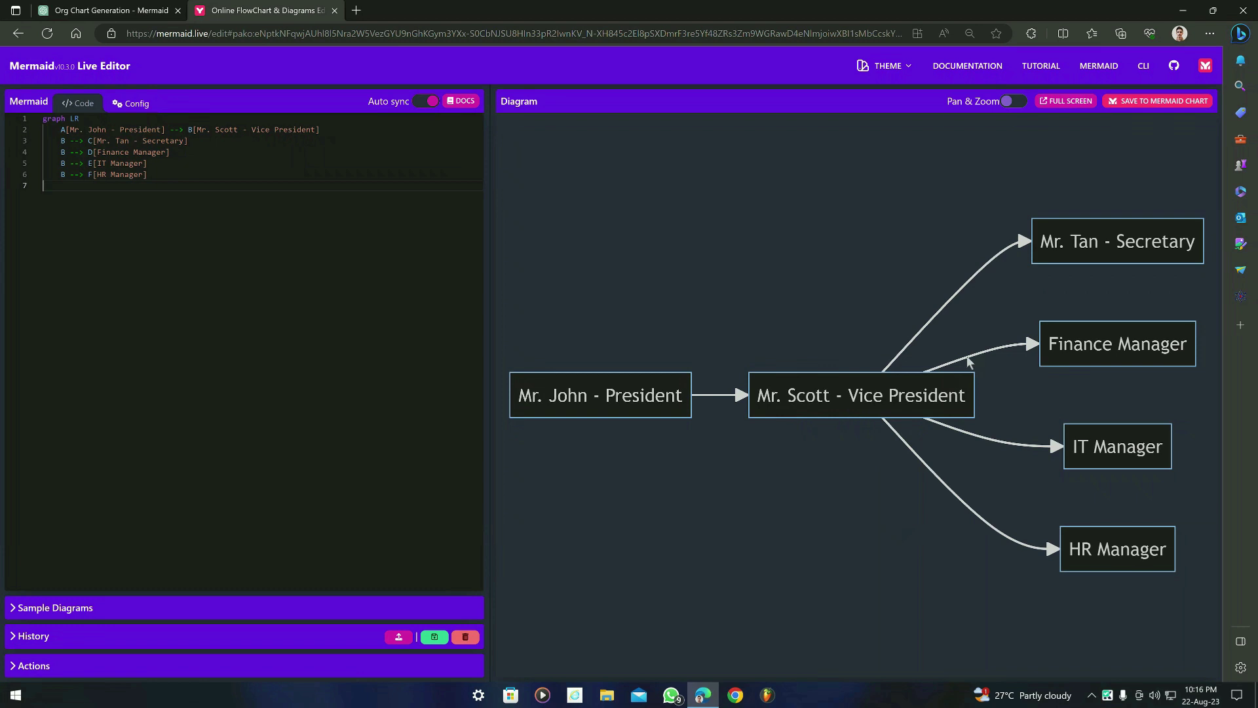
pyautogui.hotkey('ctrl', 'Tab')
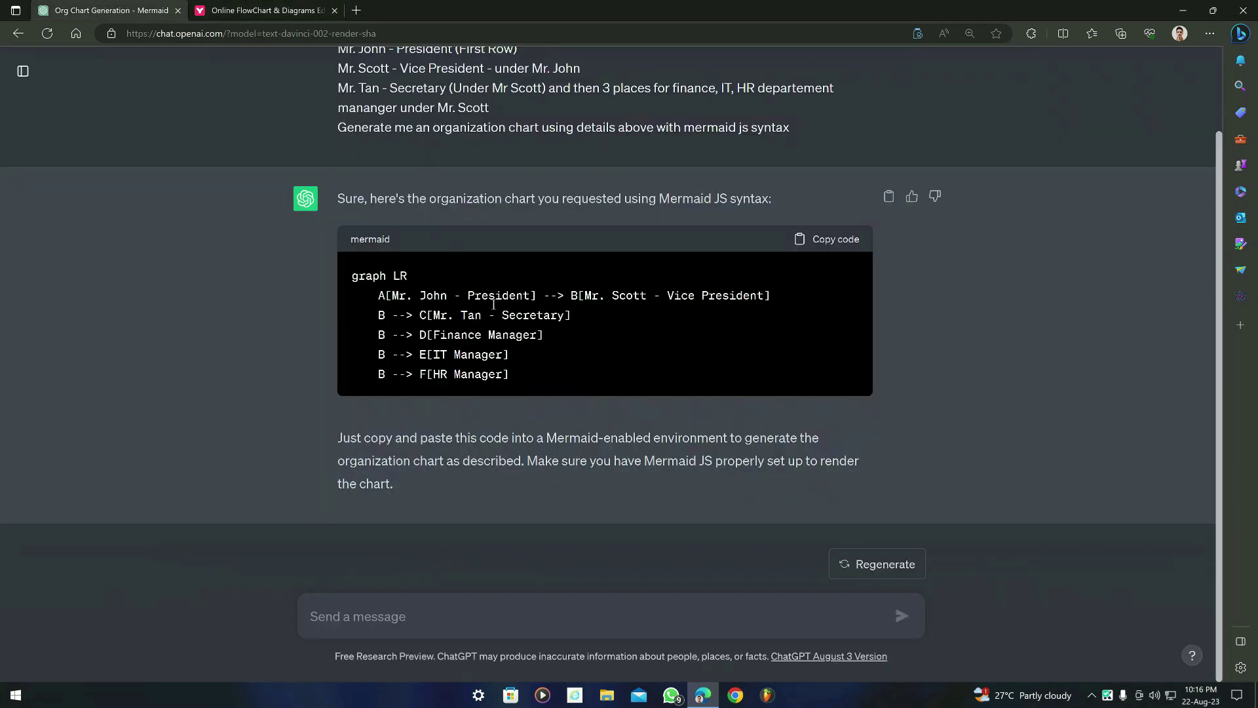
pyautogui.hotkey('ctrl', 'Tab')
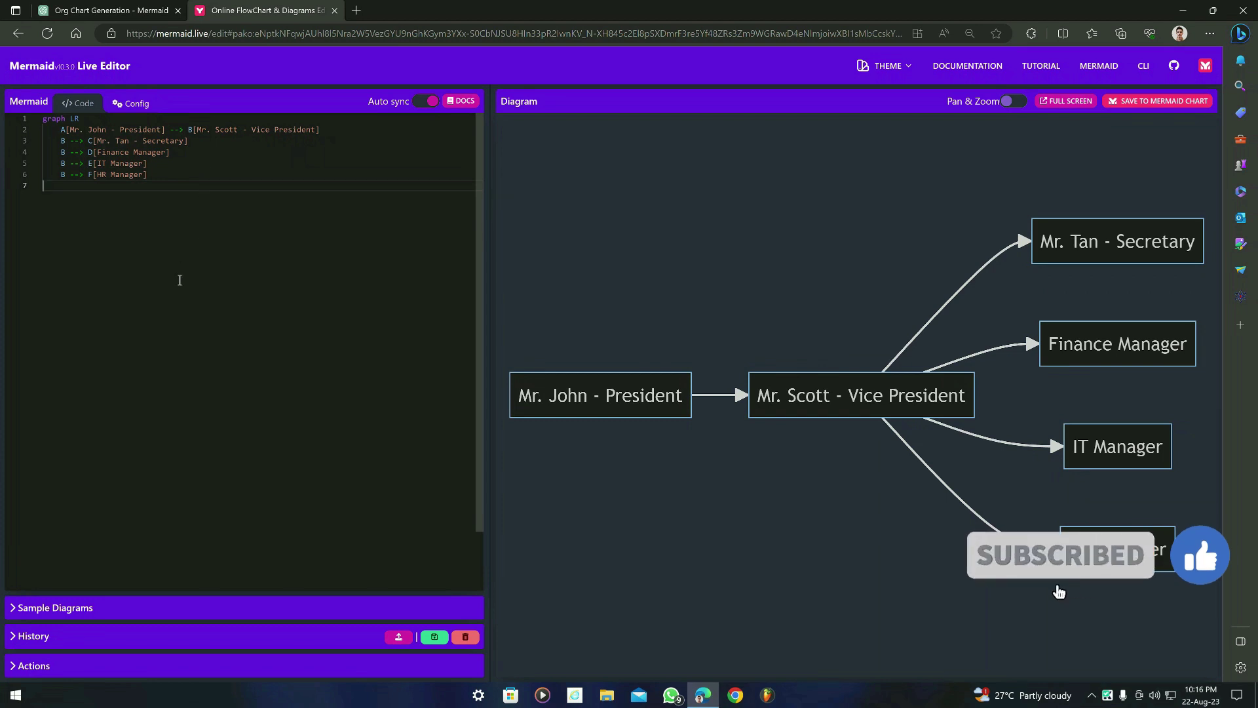
# - Add an empty line at the end of the Mermaid chart code
pyautogui.press('Return')
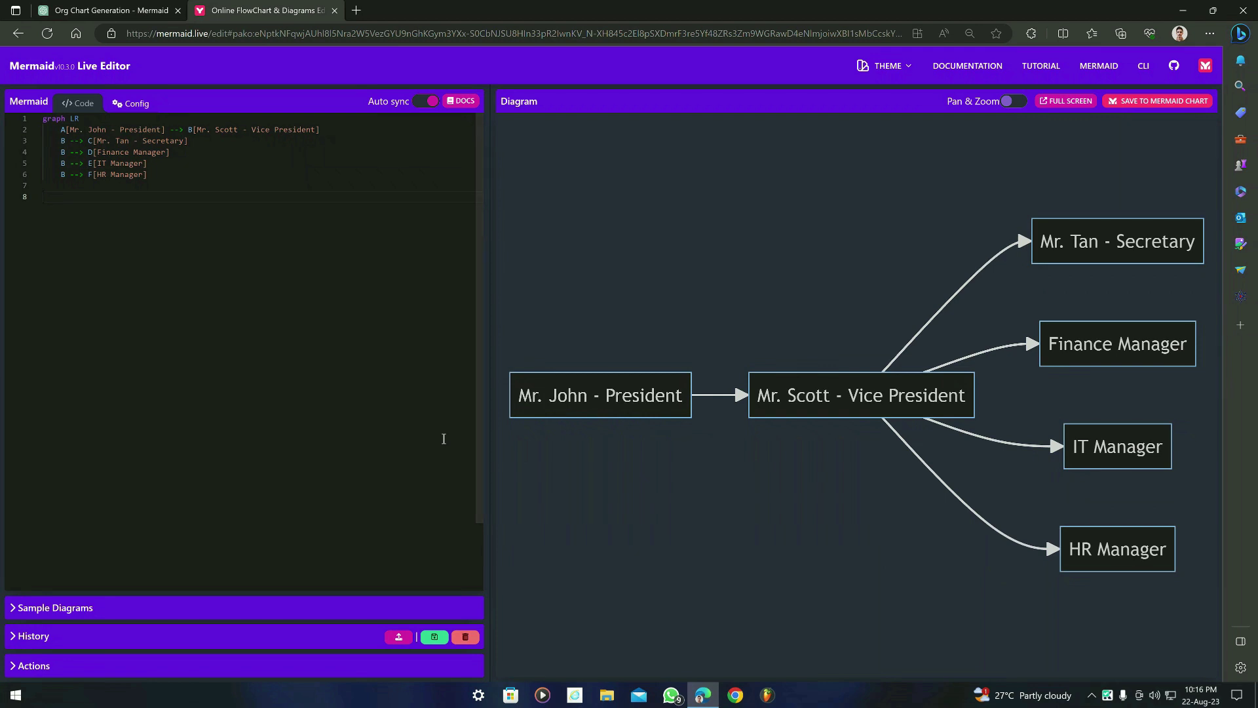
# - Add the line "style A fill:lightcoral" at the end of the chart code to colour the president's node
pyautogui.write('style')
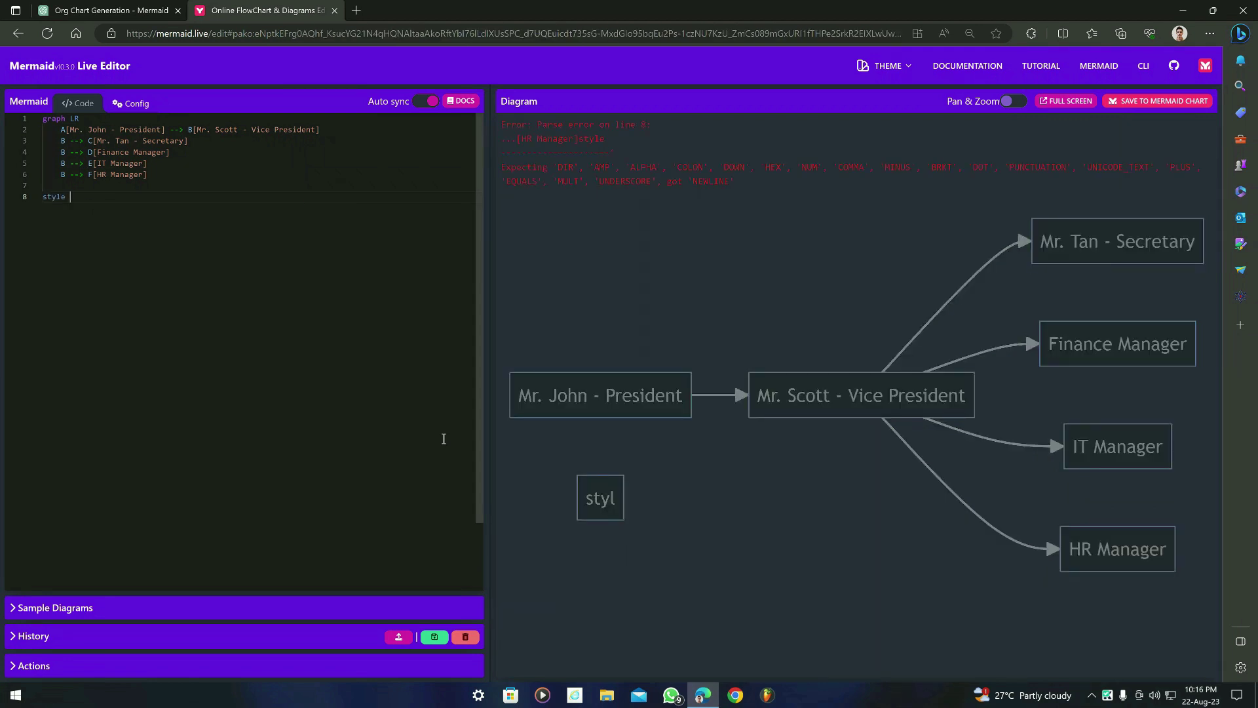
pyautogui.click(68, 129)
pyautogui.click(138, 205)
pyautogui.write('A ')
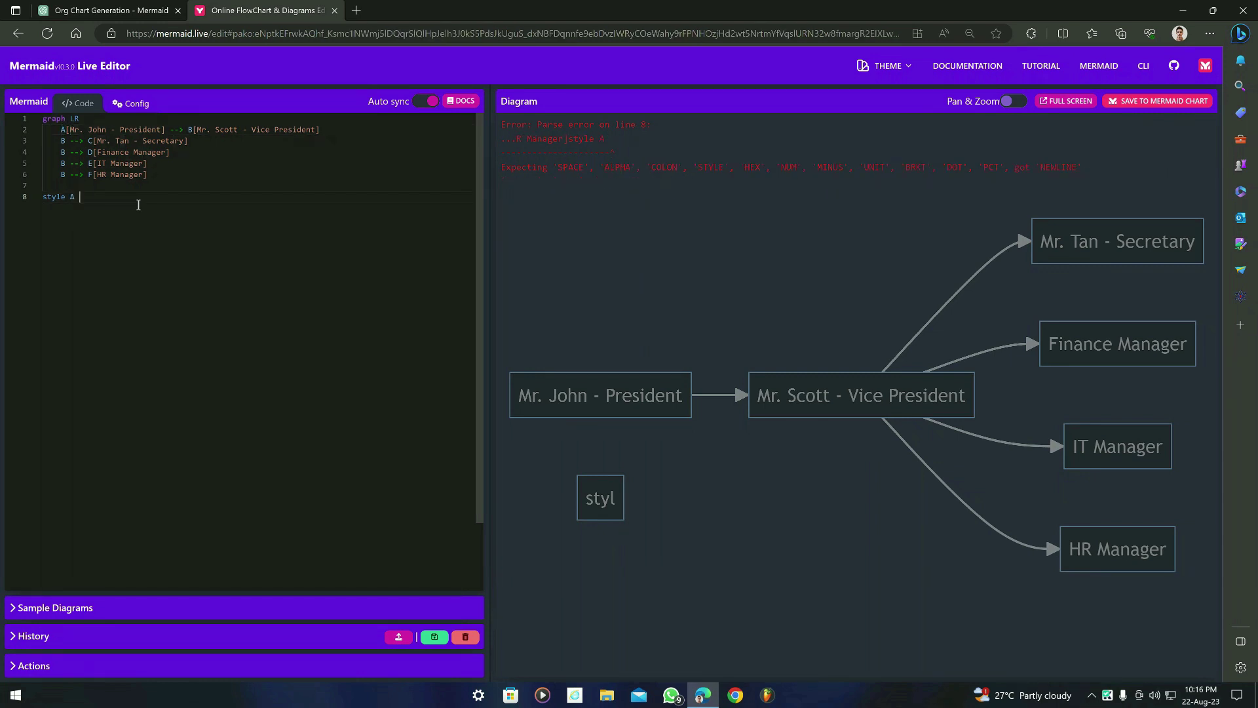
pyautogui.write('fill')
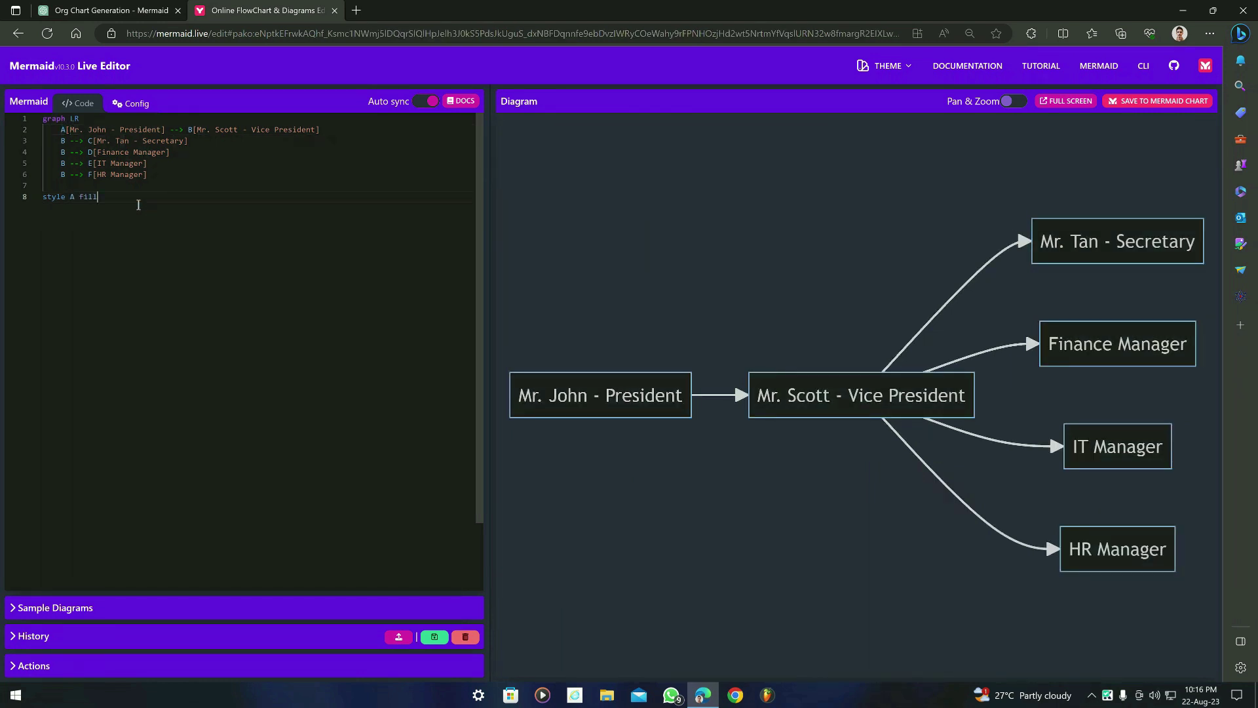
pyautogui.write(':lightcoral')
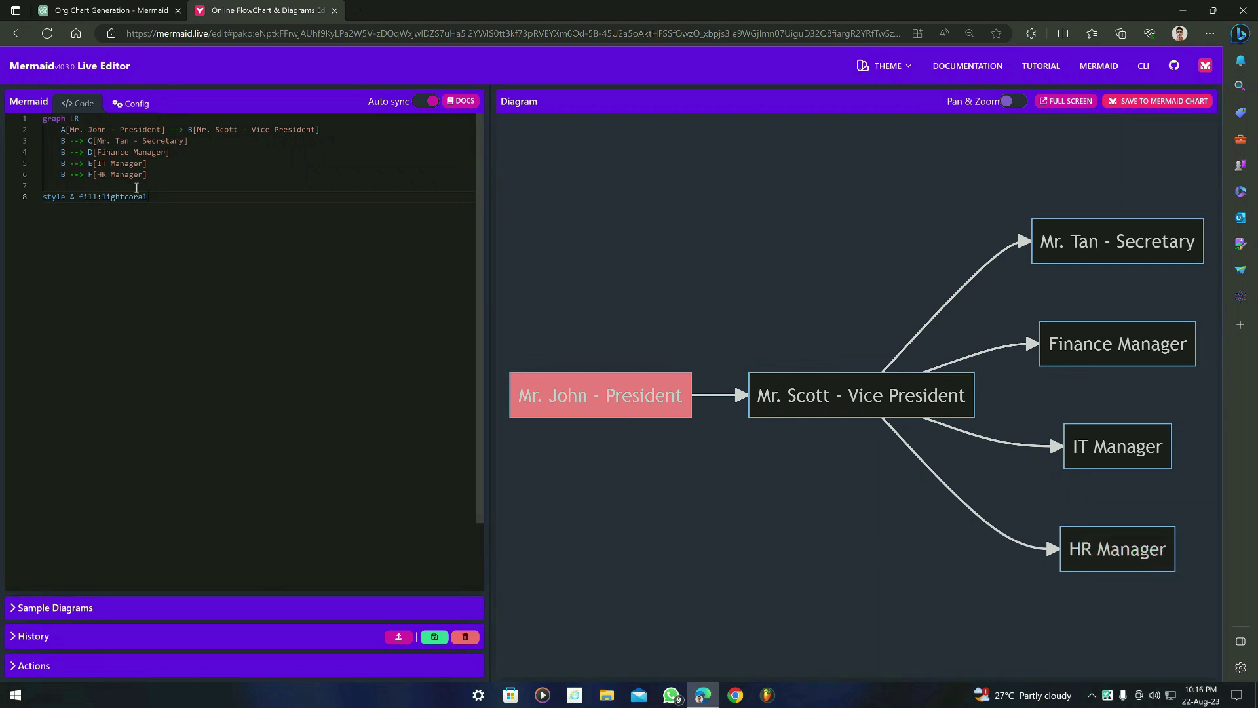
pyautogui.moveTo(156, 197); pyautogui.dragTo(38, 198)
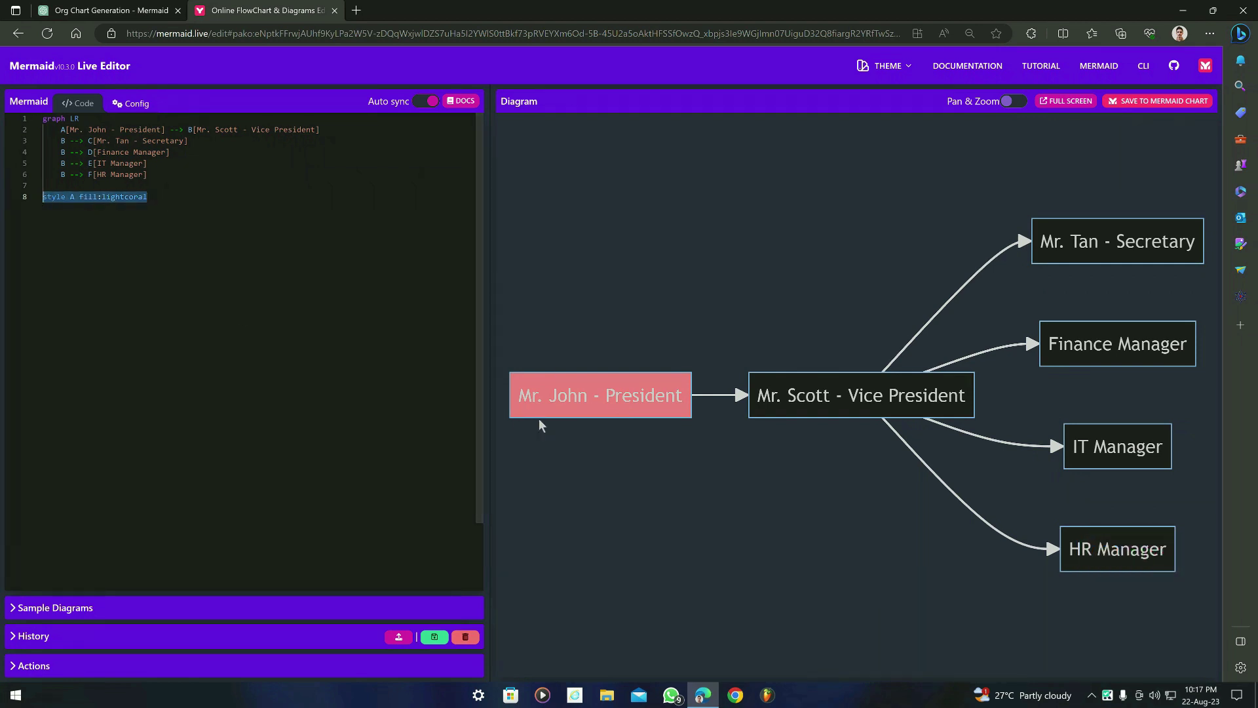
pyautogui.click(185, 201)
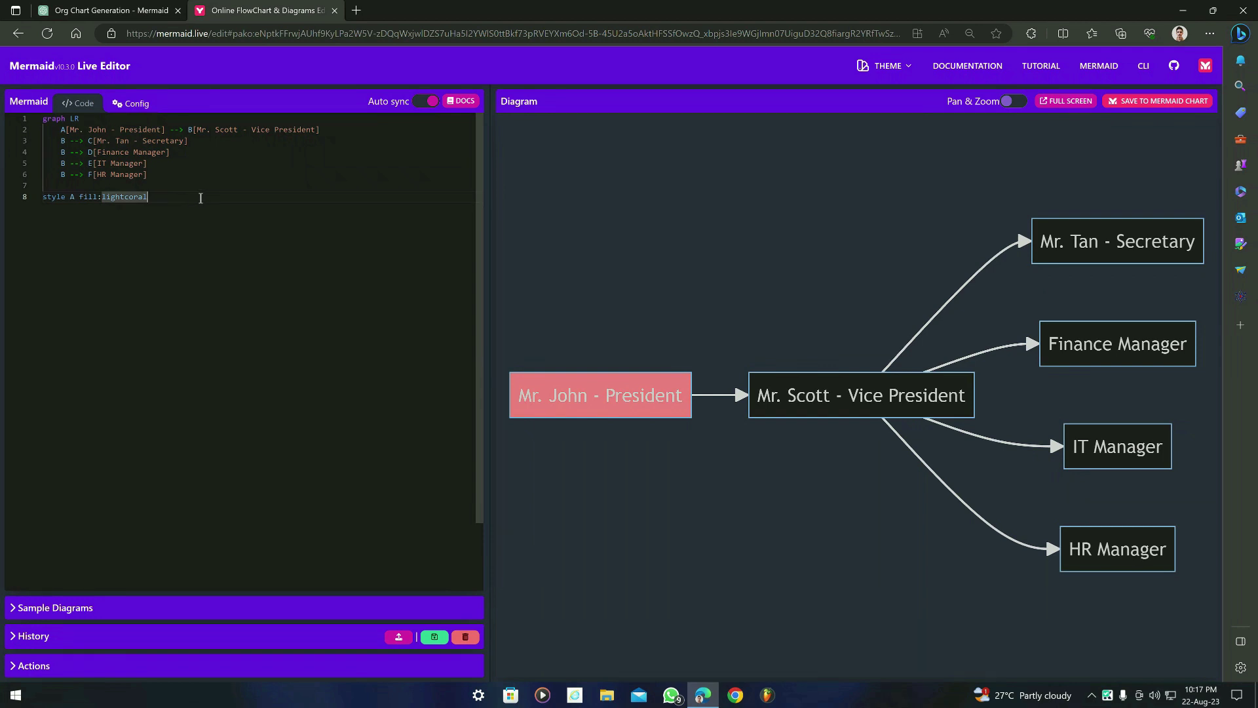
pyautogui.moveTo(201, 197); pyautogui.dragTo(46, 193)
pyautogui.click(237, 220)
# - Have ChatGPT thicken the president's border using style syntax, and replace the Mermaid chart lines above the lightcoral style line with its code
pyautogui.click(108, 11)
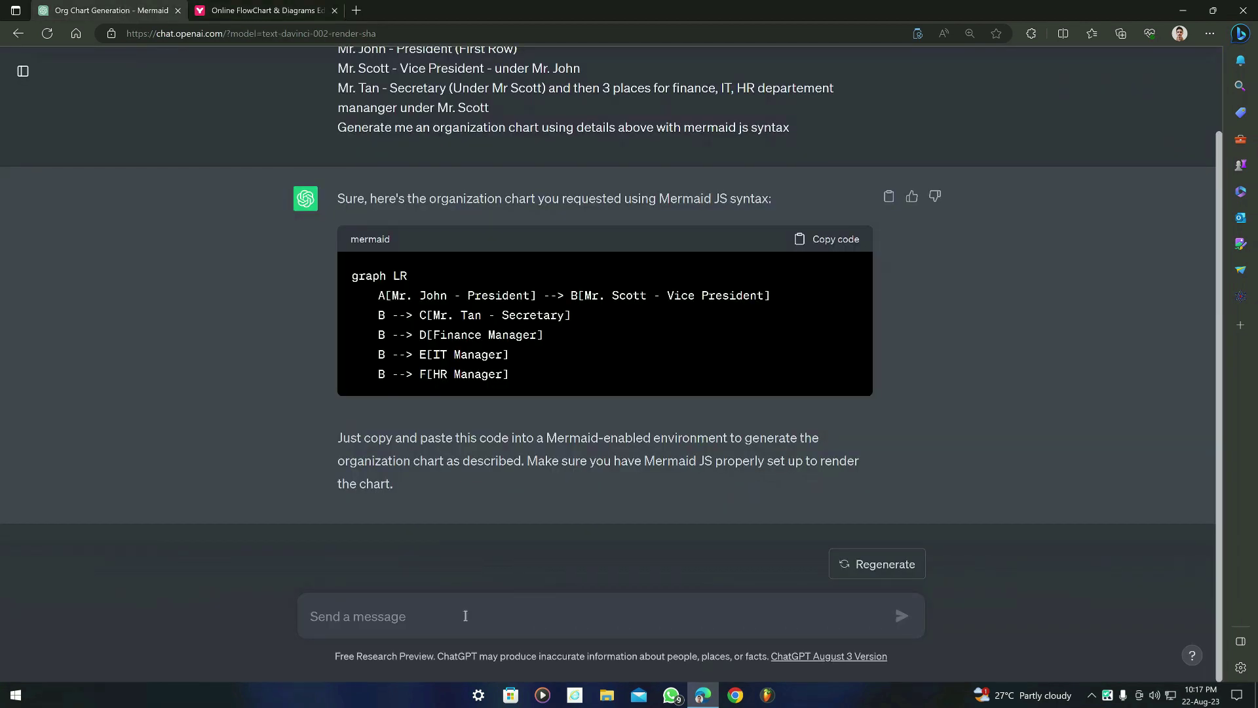
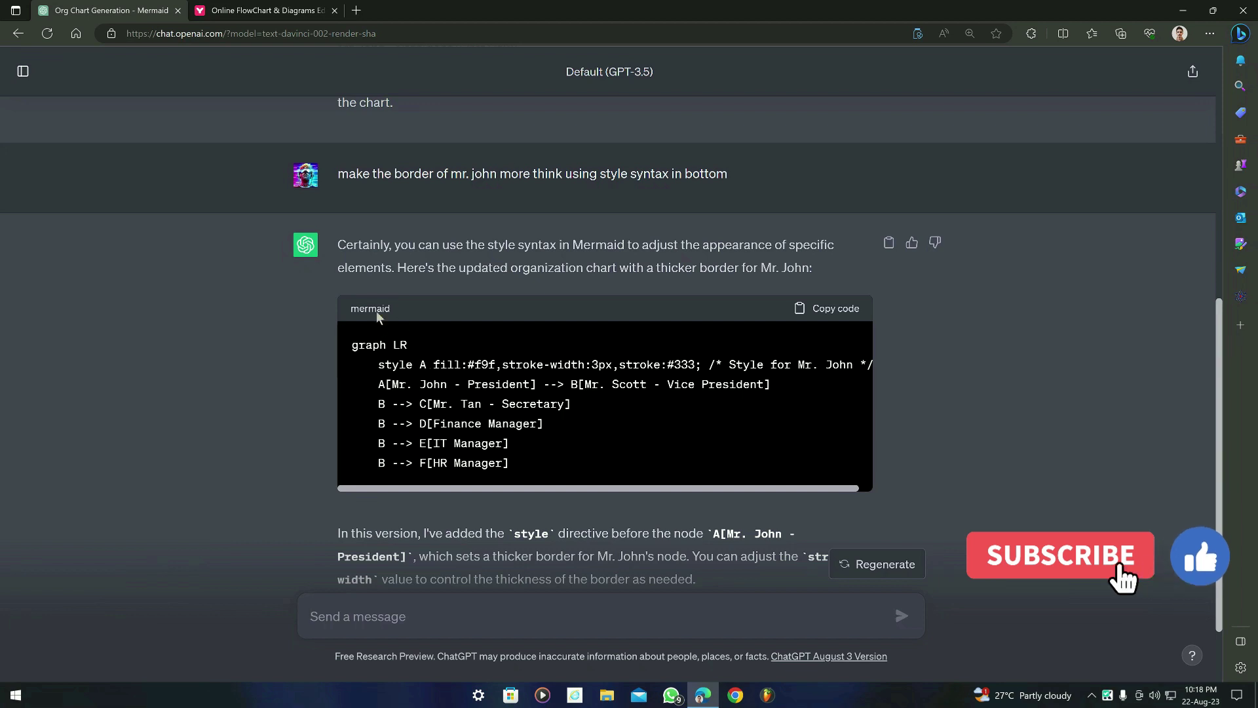
pyautogui.click(842, 313)
pyautogui.click(262, 10)
pyautogui.moveTo(43, 186); pyautogui.dragTo(43, 118)
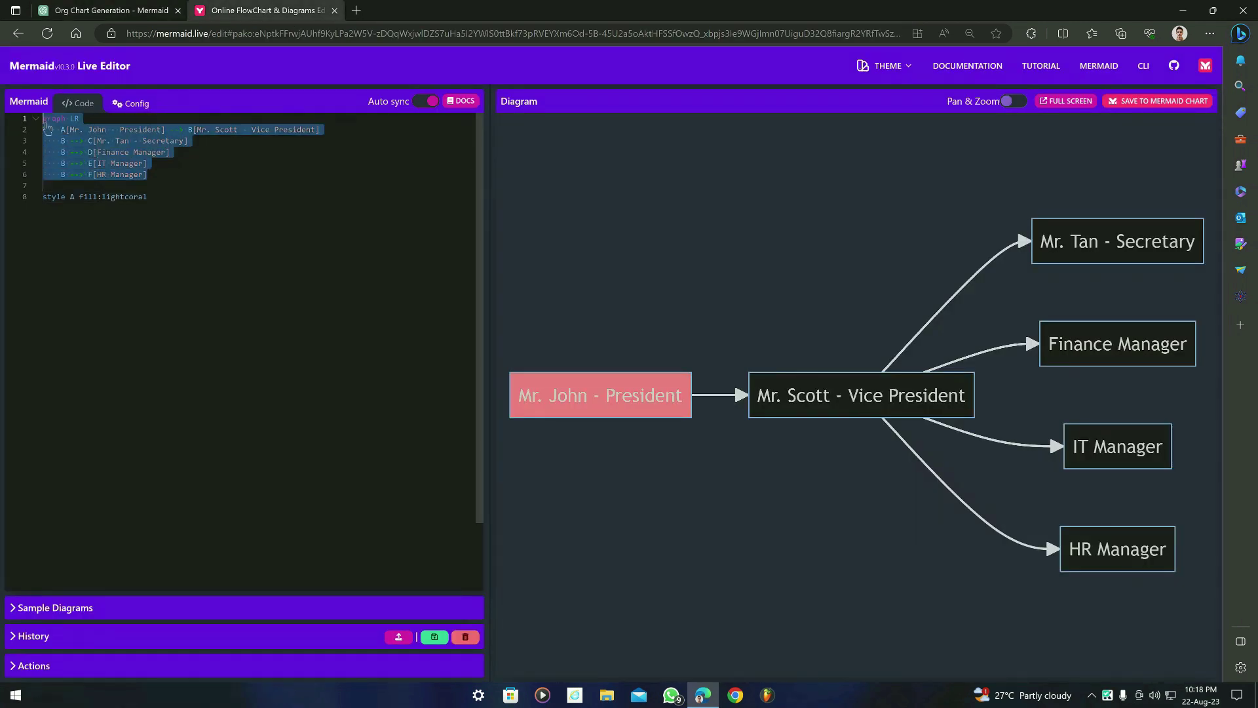
pyautogui.hotkey('ctrl', 'v')
# - Remove the comment from the pasted style A line so that it ends with "stroke:#333;"
pyautogui.doubleClick(131, 130)
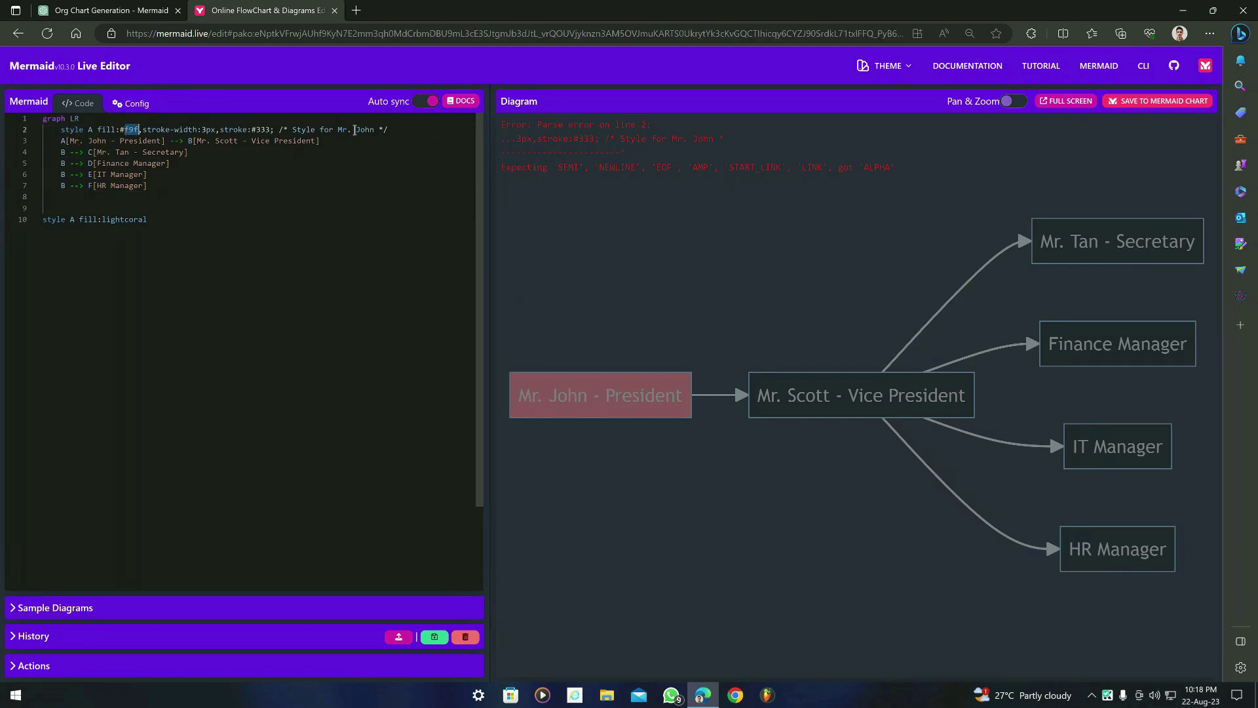
pyautogui.moveTo(270, 129); pyautogui.dragTo(394, 129)
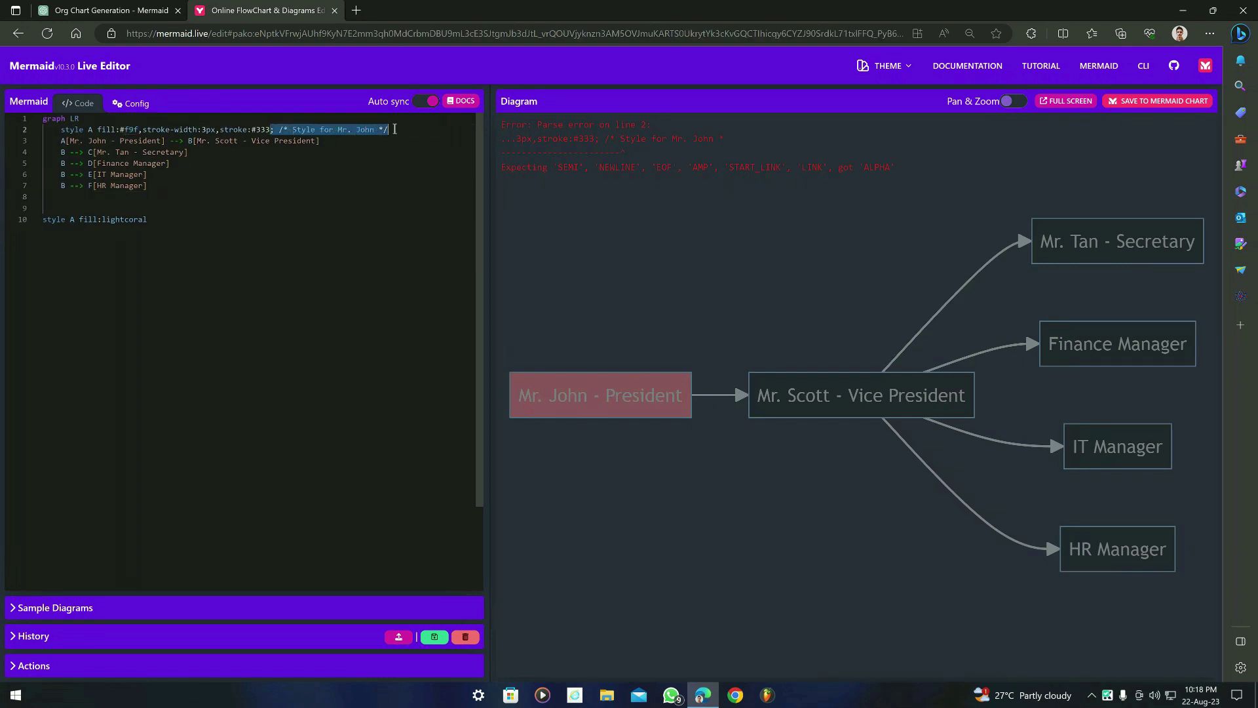
pyautogui.press('BackSpace')
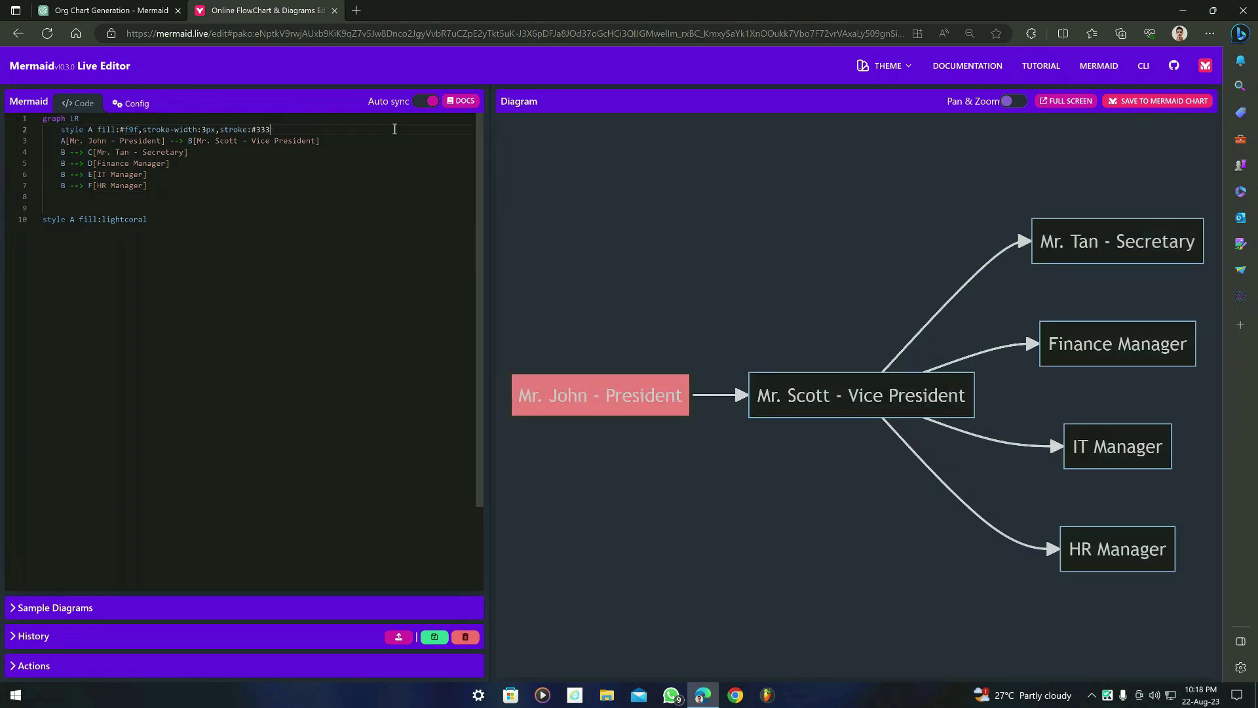
pyautogui.write(';')
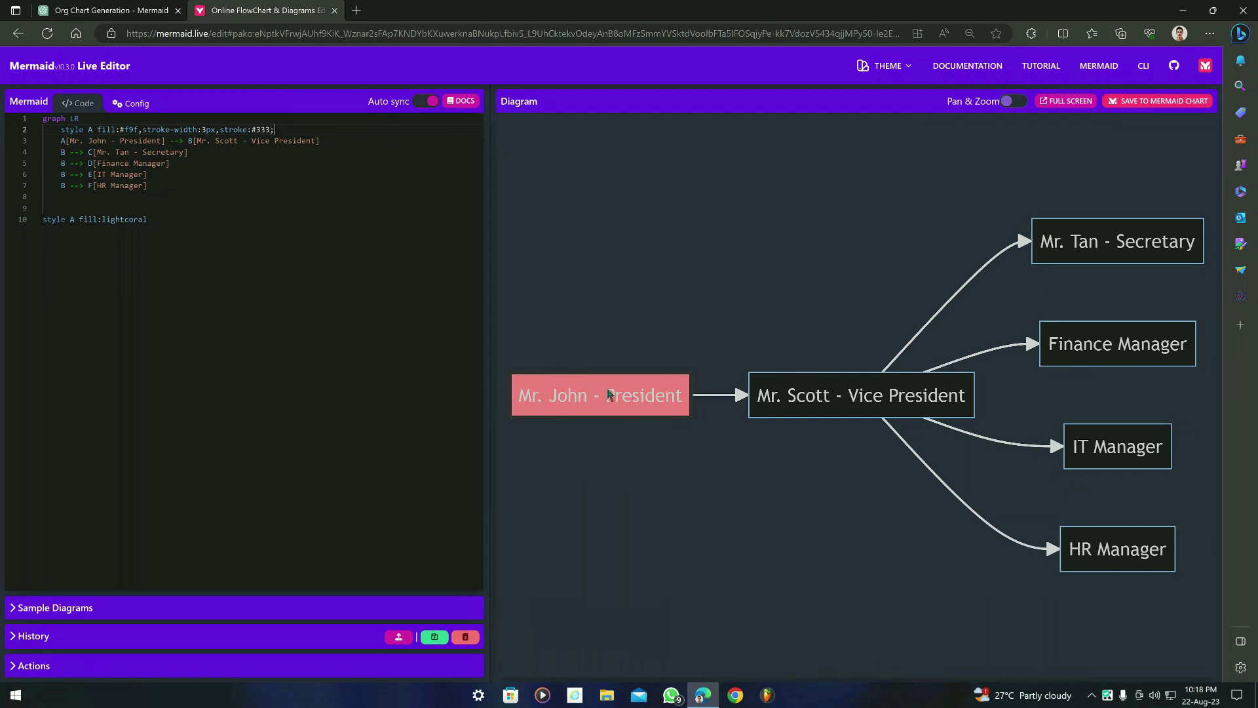
# - Delete the style A line containing the stroke settings to compare the president's border, and undo the deletion
pyautogui.moveTo(62, 131); pyautogui.dragTo(352, 132)
pyautogui.press('BackSpace')
pyautogui.scroll(3, 697, 420)
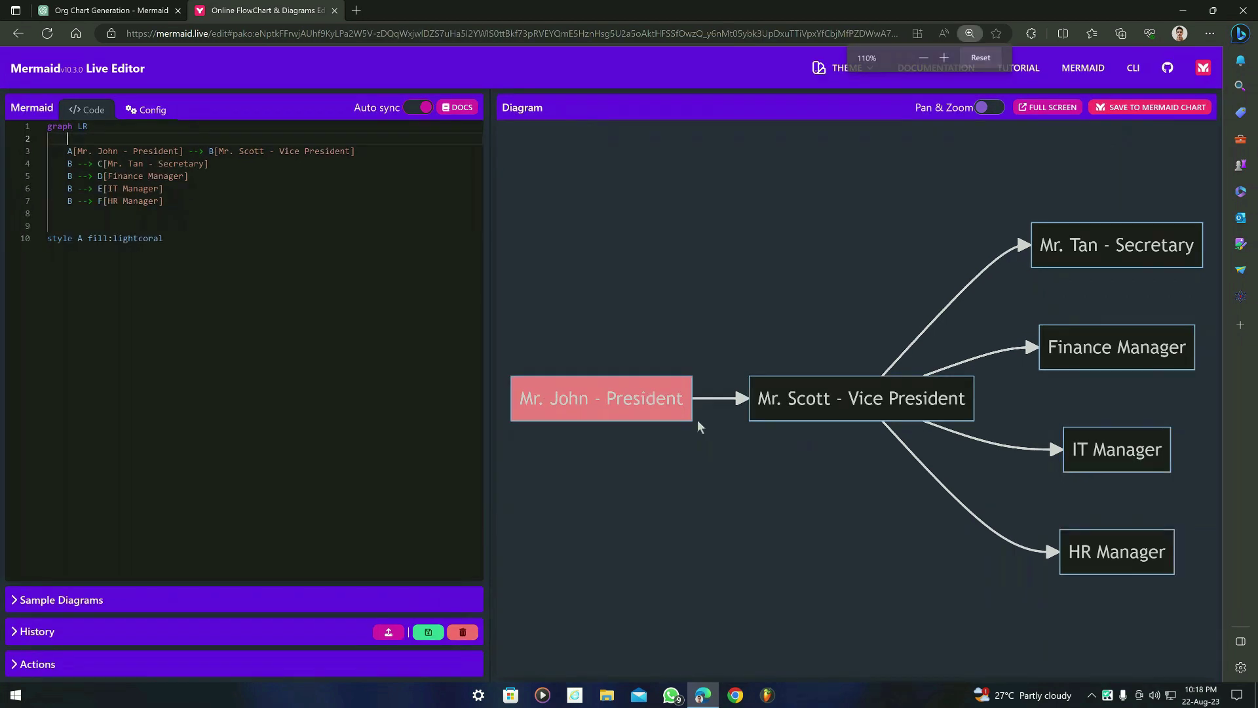
pyautogui.scroll(-1, 697, 419)
pyautogui.hotkey('ctrl', 'z')
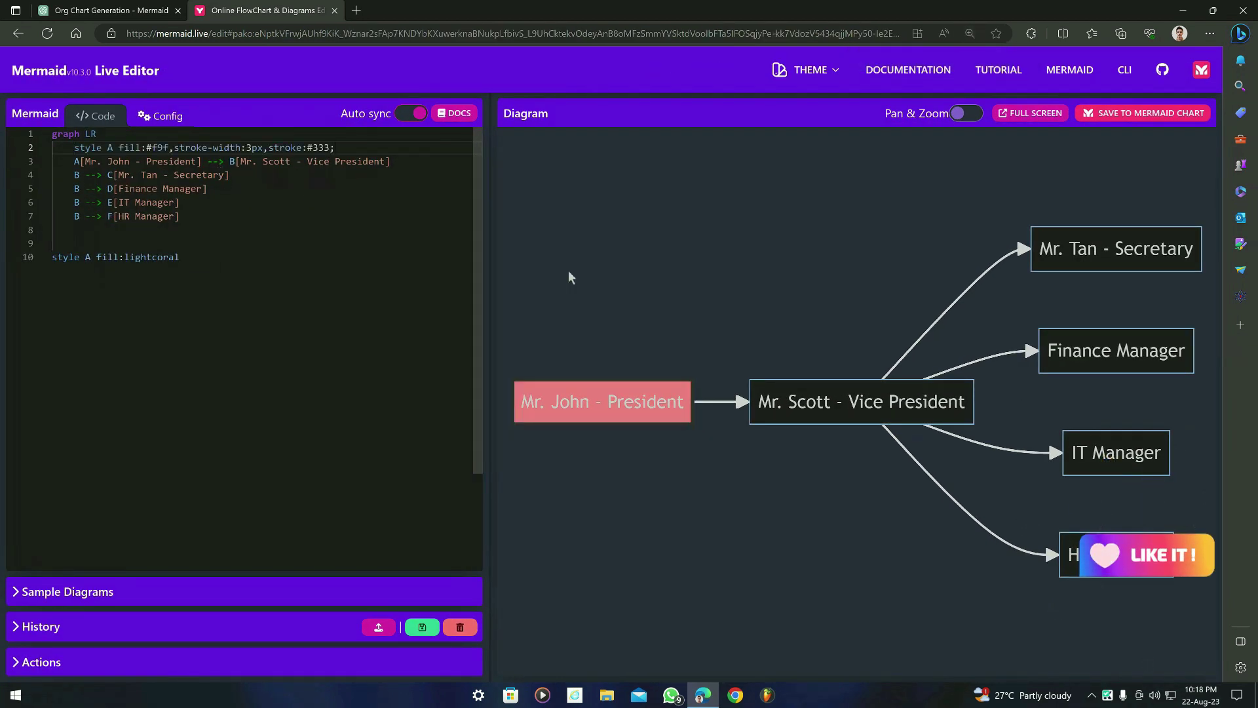
pyautogui.hotkey('ctrl', 's')
pyautogui.click(582, 330)
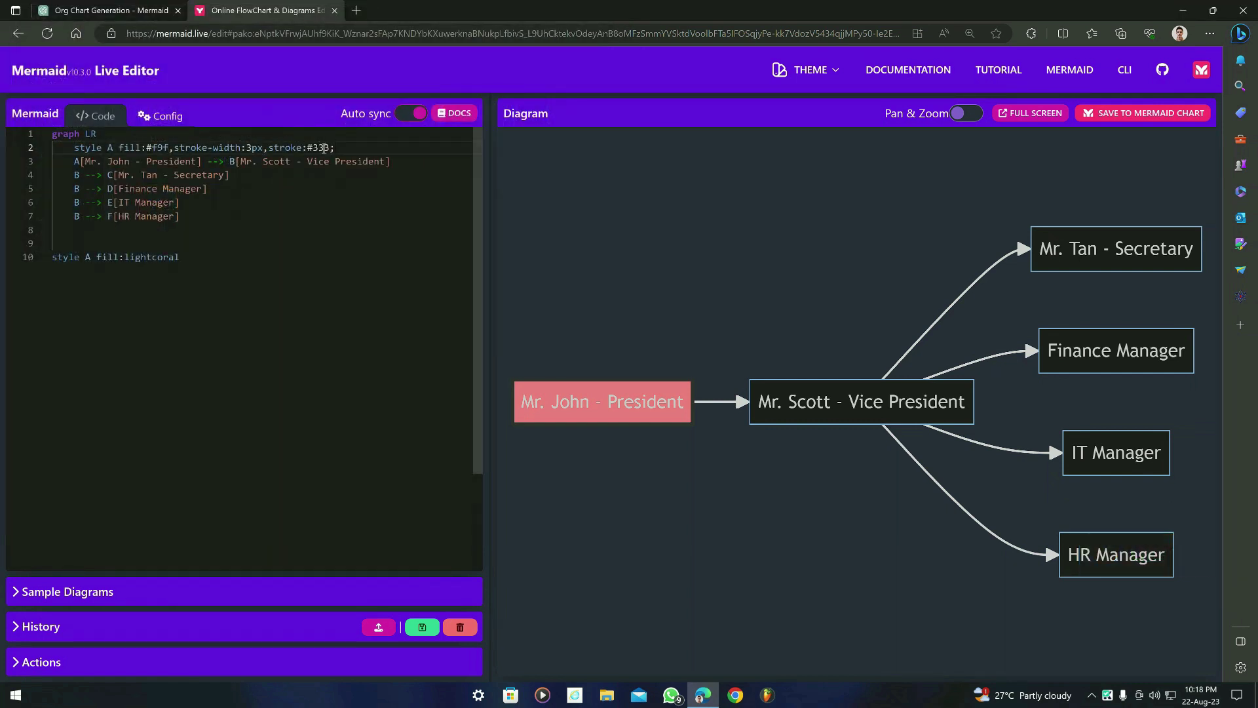
# - Try the stroke colour #444 for the president's node and set it back to #333
pyautogui.doubleClick(335, 148)
pyautogui.write('444')
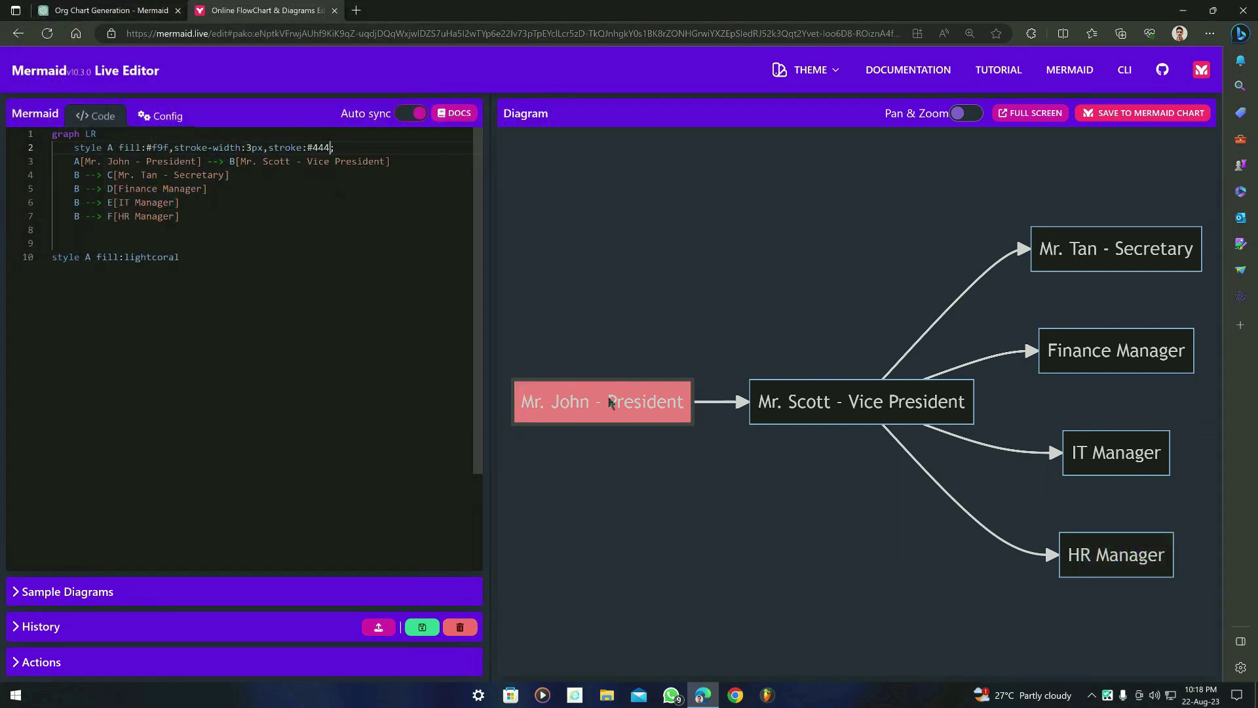
pyautogui.doubleClick(320, 147)
pyautogui.write('3333')
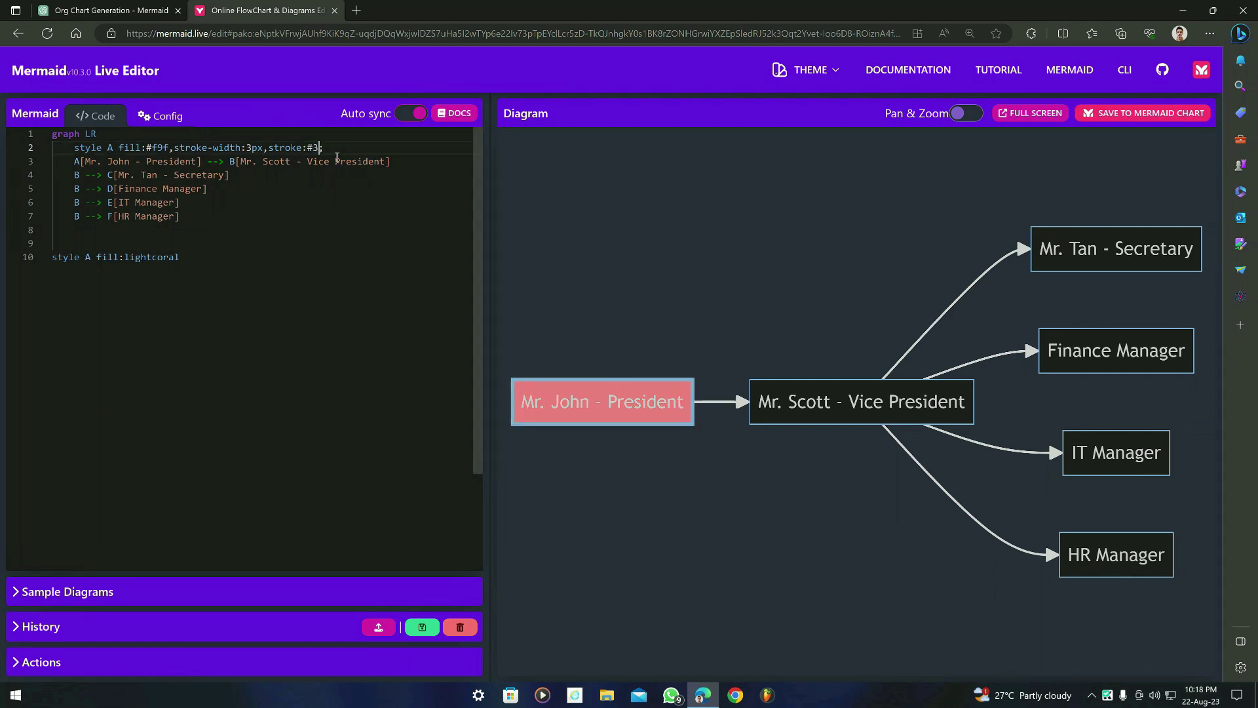
pyautogui.press('BackSpace')
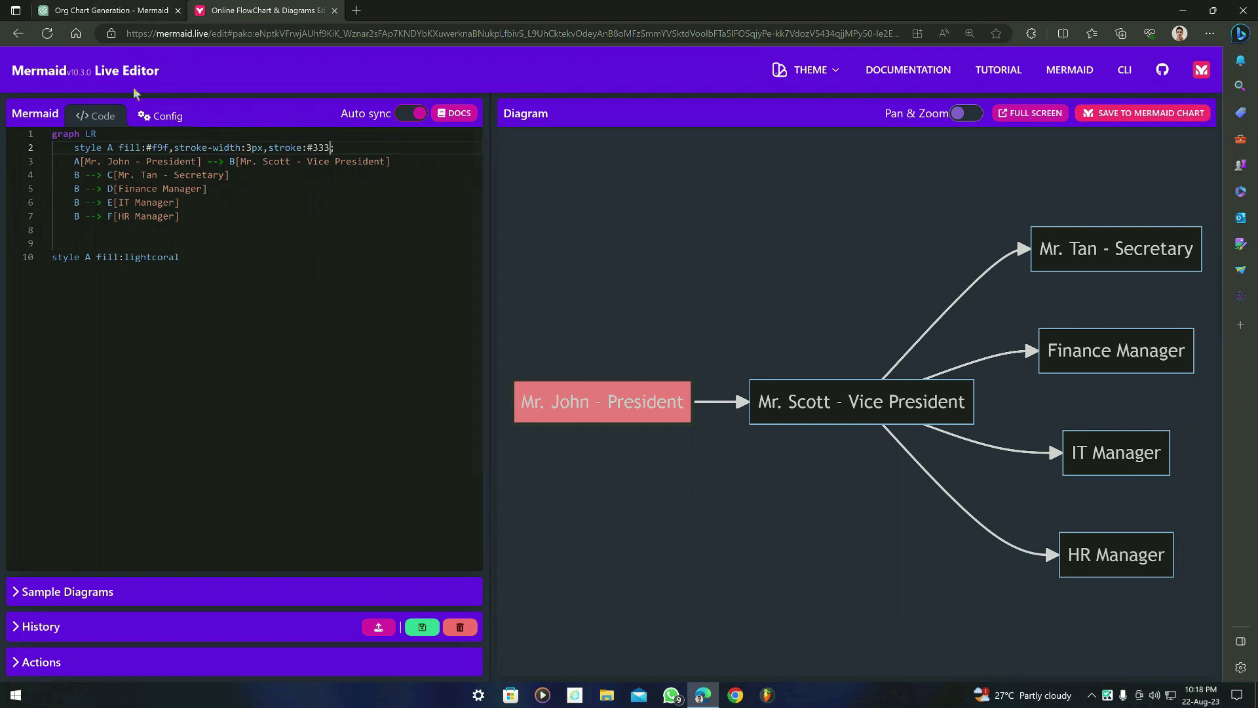
# - Ask ChatGPT to "make the border black and without dashes"
pyautogui.click(75, 6)
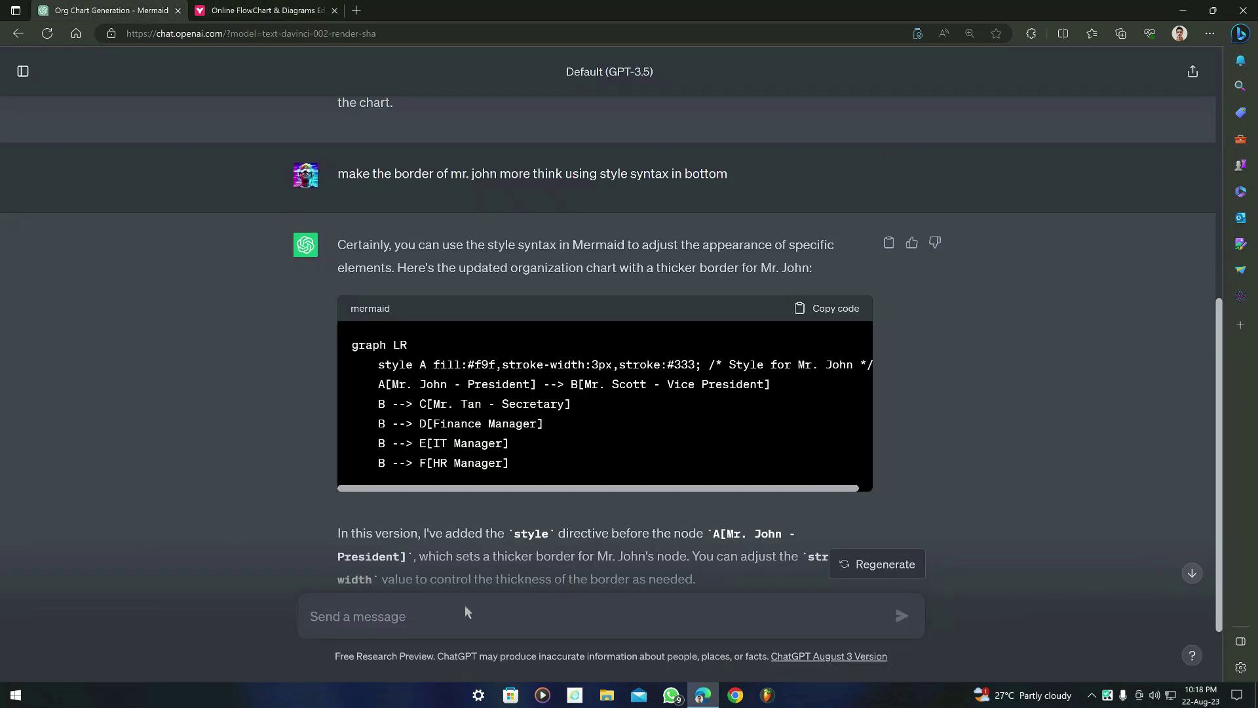
pyautogui.write('make the border ')
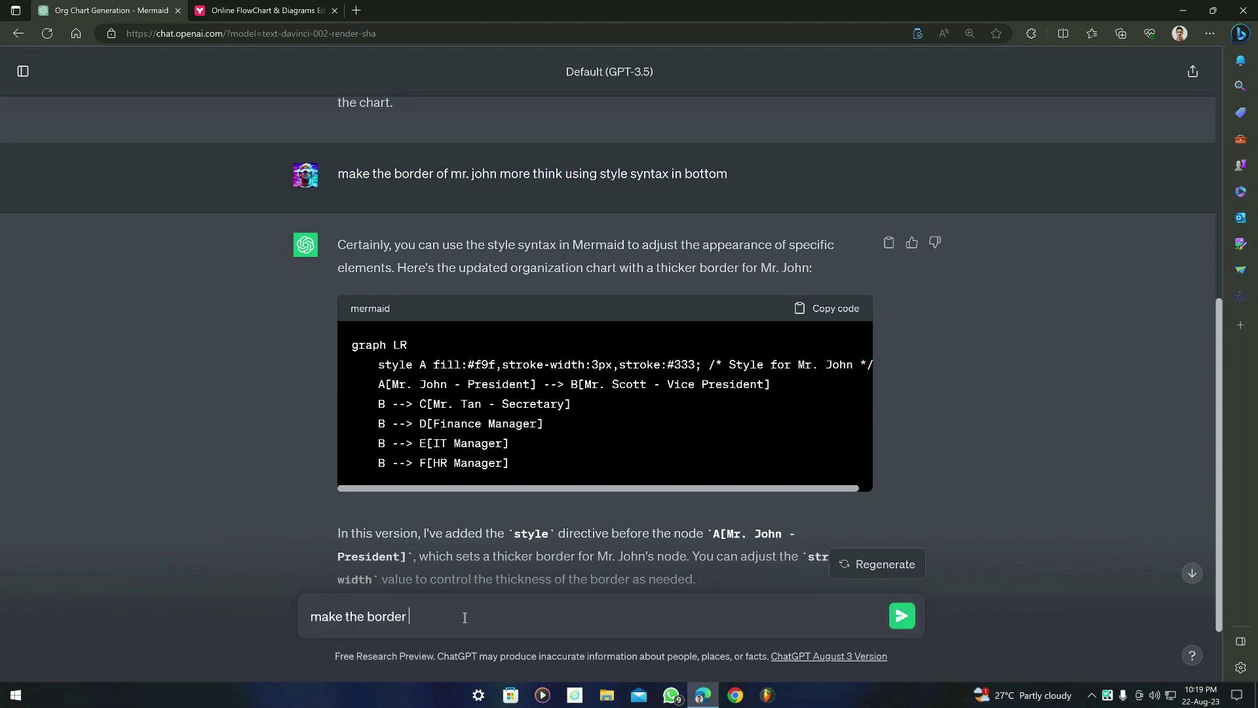
pyautogui.write('black and without dashes')
pyautogui.press('Return')
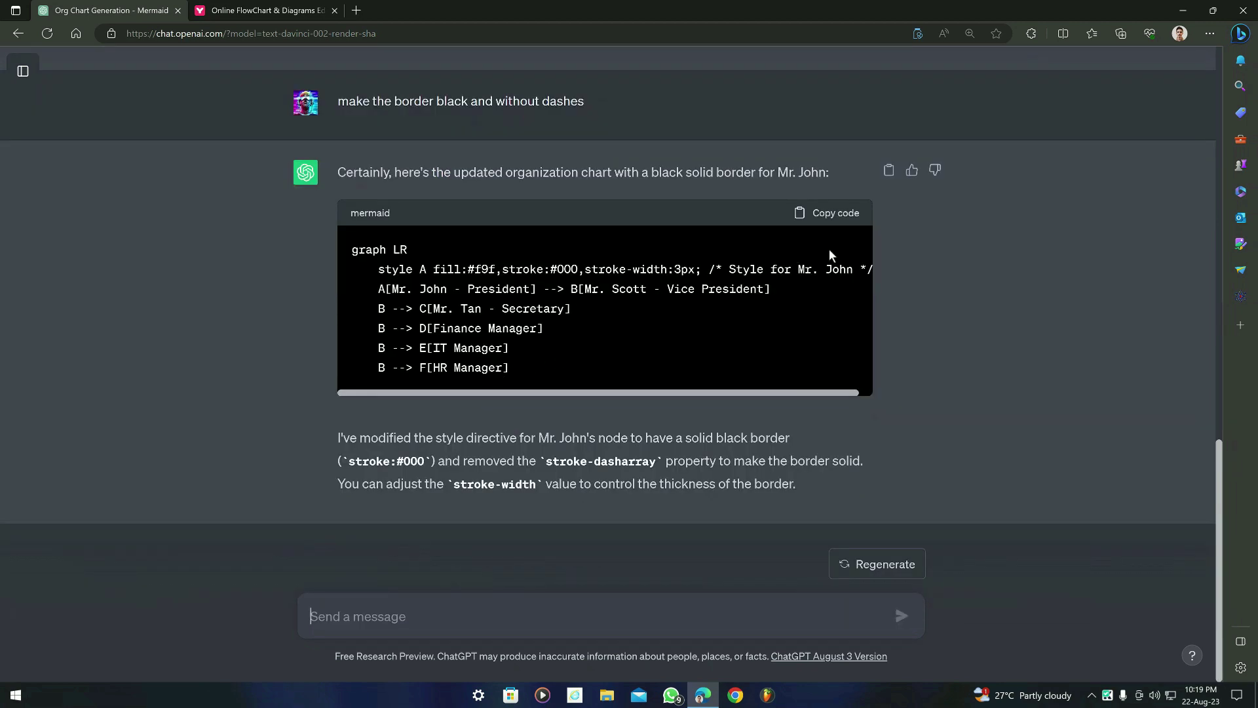
# - Replace the Mermaid chart code above the lightcoral line with ChatGPT's updated code, and remove the comment after "stroke-width:3px;"
pyautogui.moveTo(706, 269); pyautogui.dragTo(951, 265)
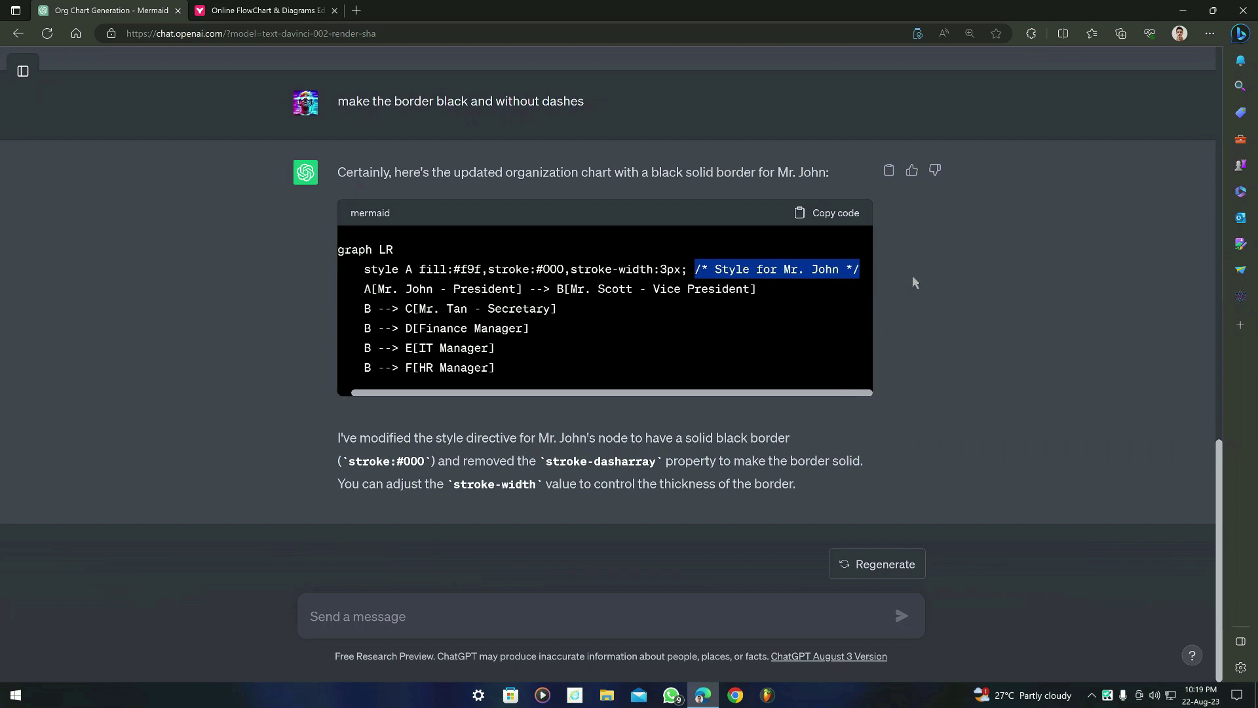
pyautogui.click(844, 214)
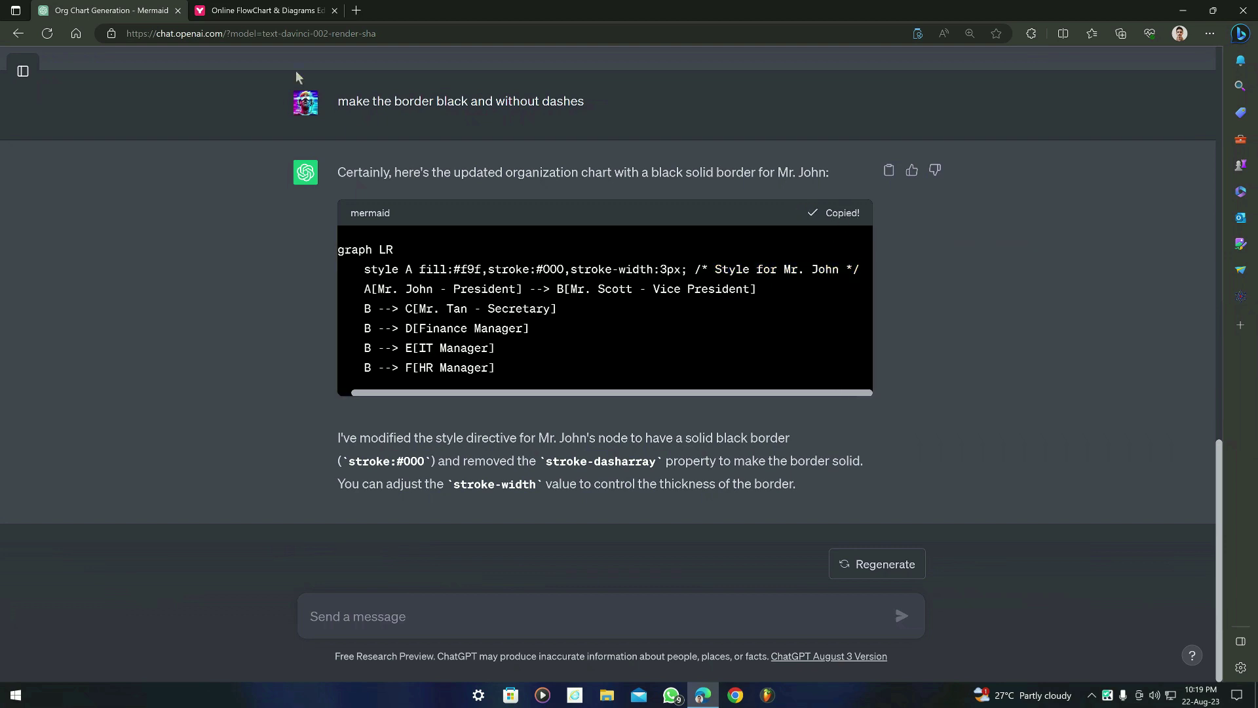
pyautogui.click(263, 11)
pyautogui.moveTo(194, 221); pyautogui.dragTo(45, 124)
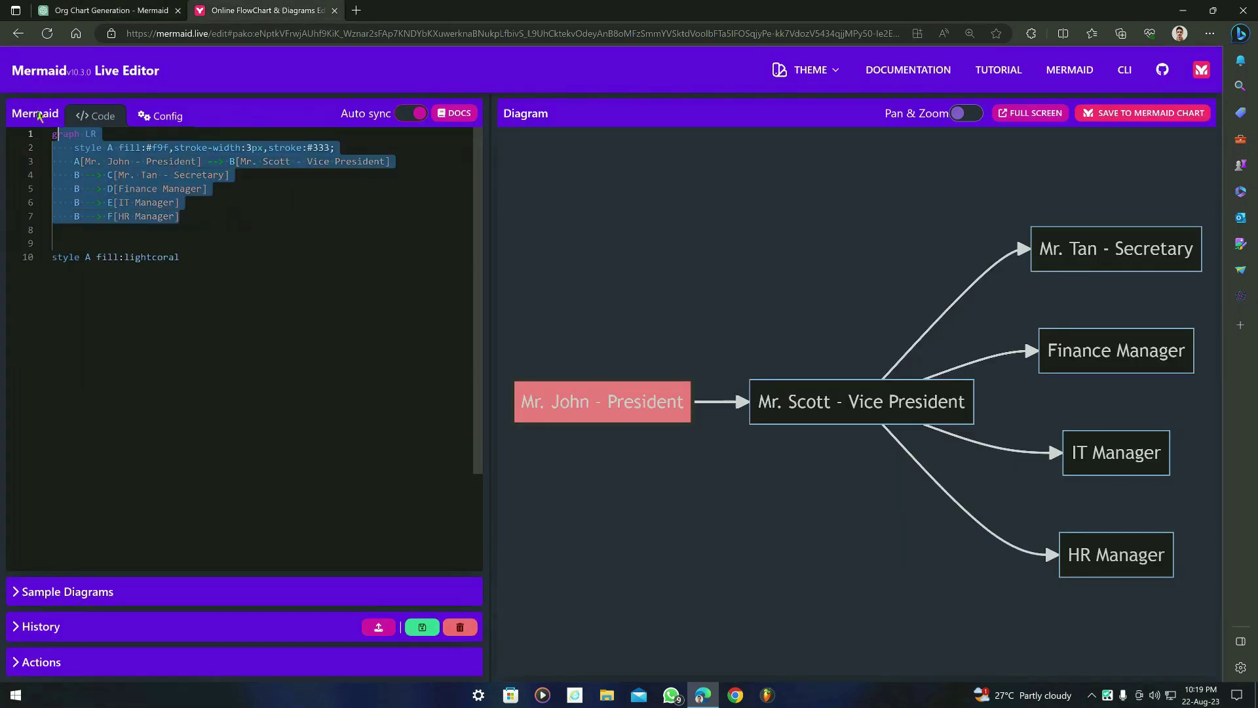
pyautogui.hotkey('ctrl', 'v')
pyautogui.moveTo(388, 146); pyautogui.dragTo(477, 147)
pyautogui.press('BackSpace')
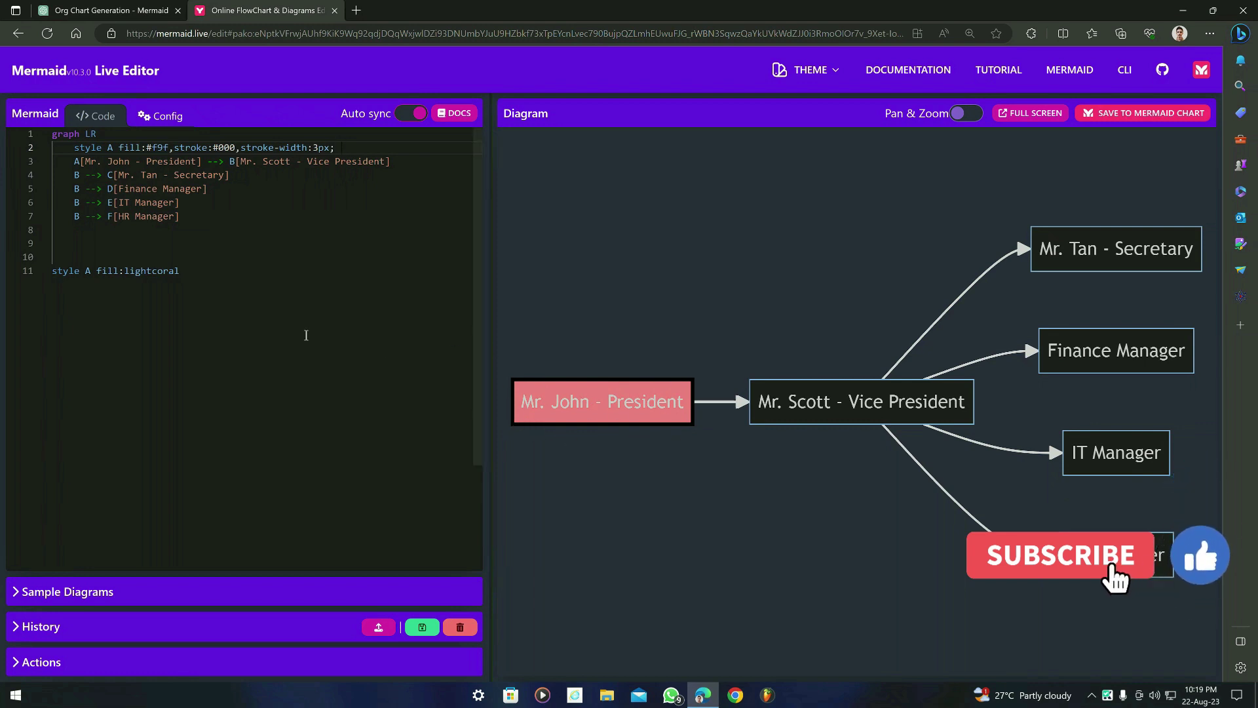
# - Add the line "style B fill:orange, stroke: black;" below the lightcoral style line to format the vice president's node
pyautogui.click(219, 261)
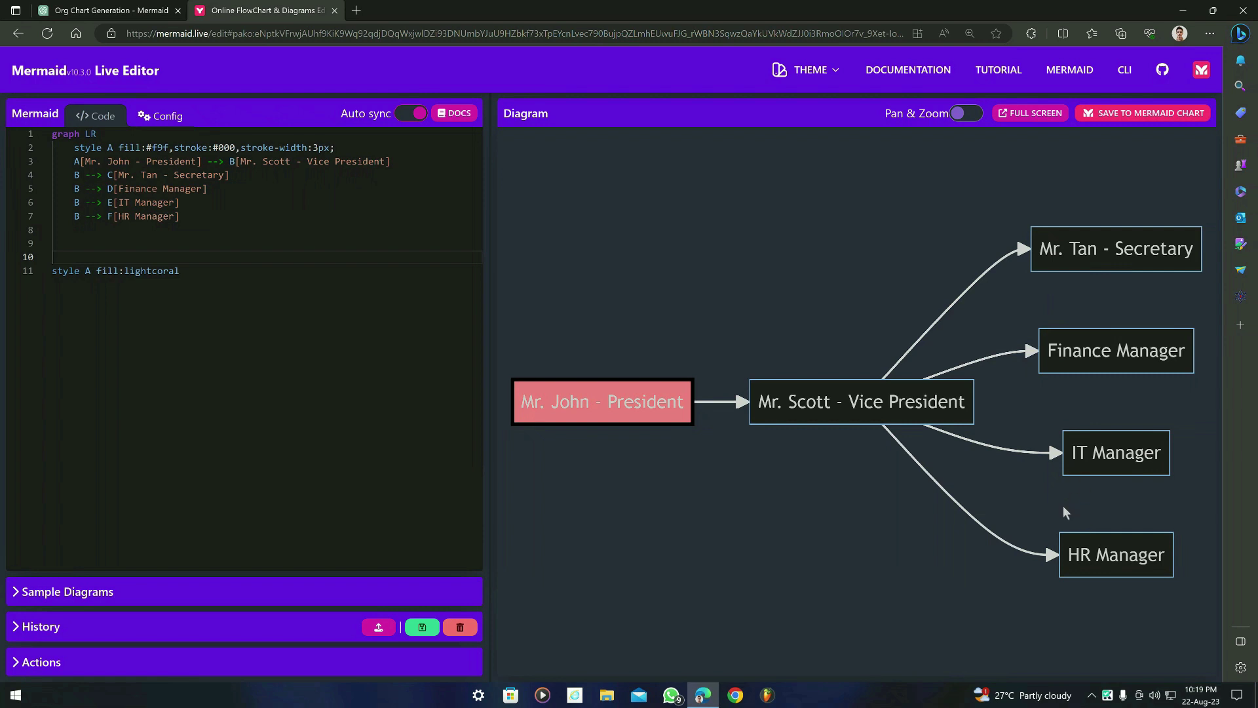
pyautogui.click(402, 315)
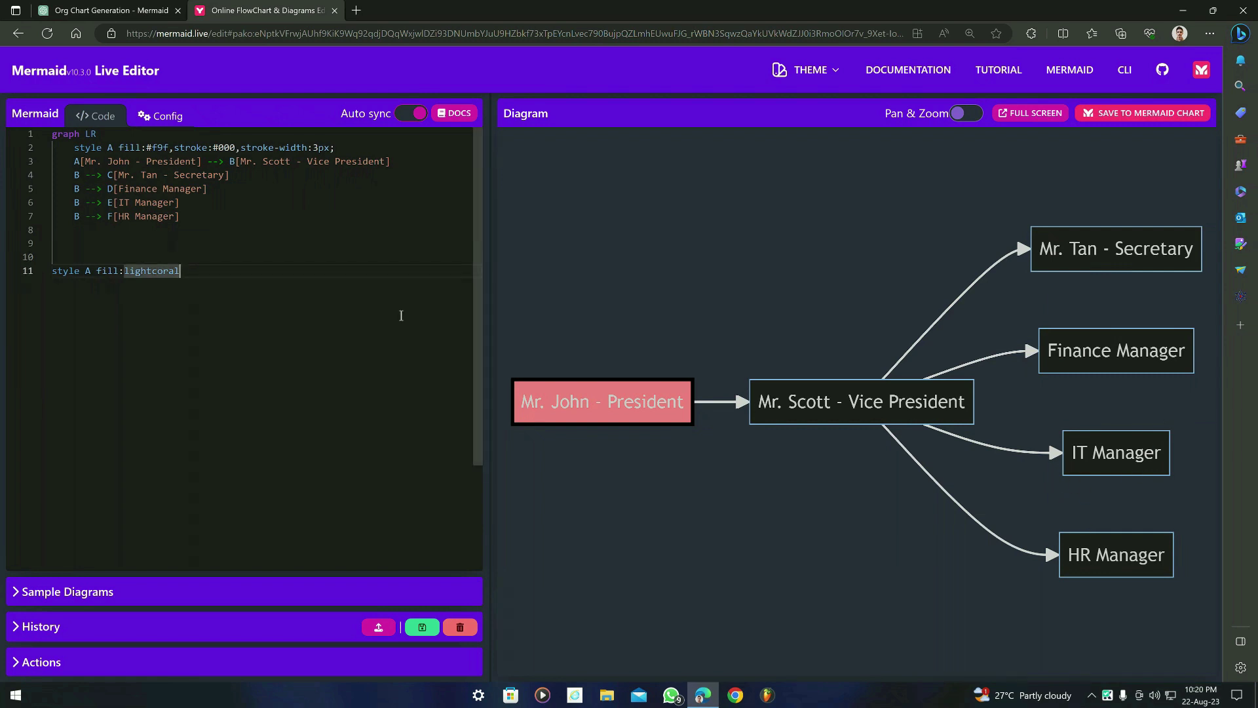
pyautogui.press('Return')
pyautogui.write('style B fi')
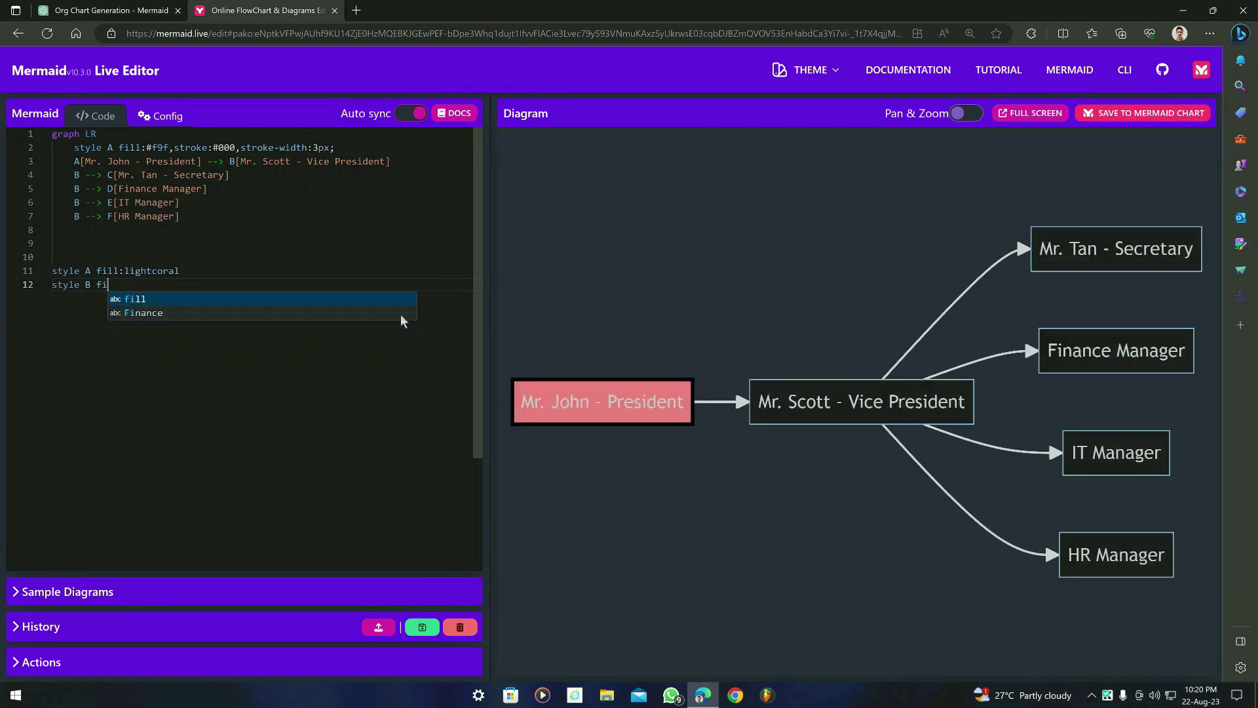
pyautogui.write('ll:')
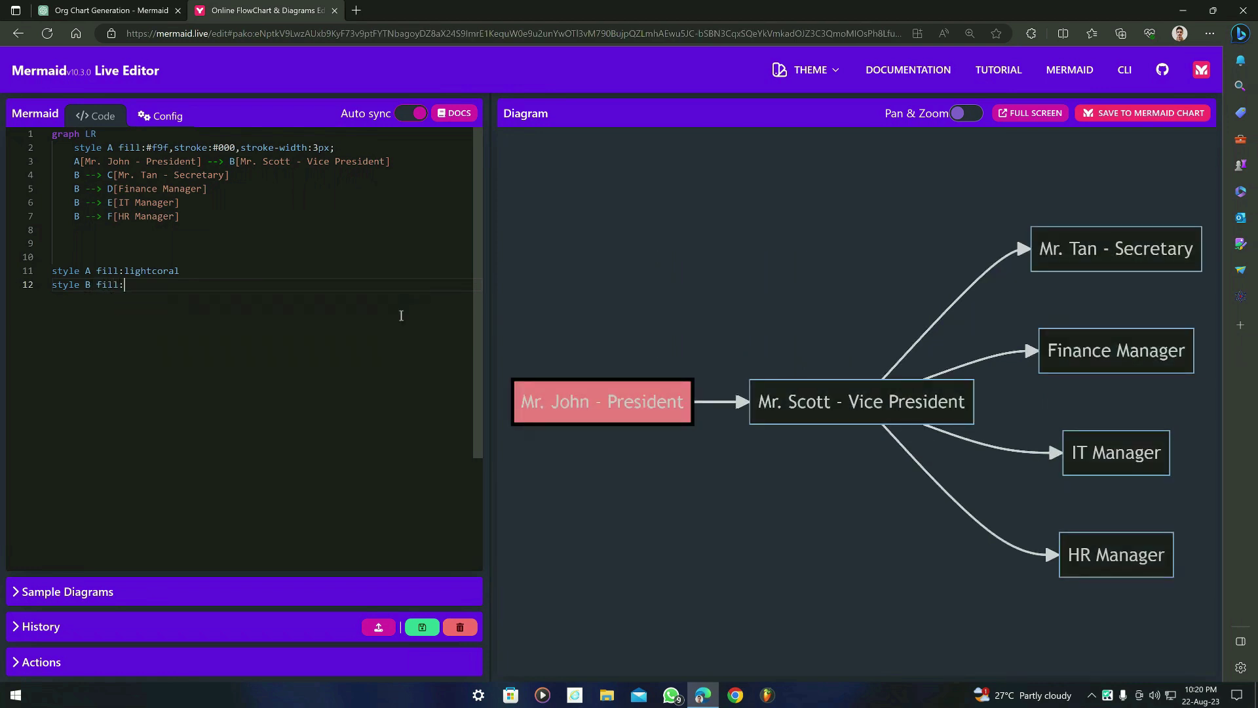
pyautogui.write('orange,')
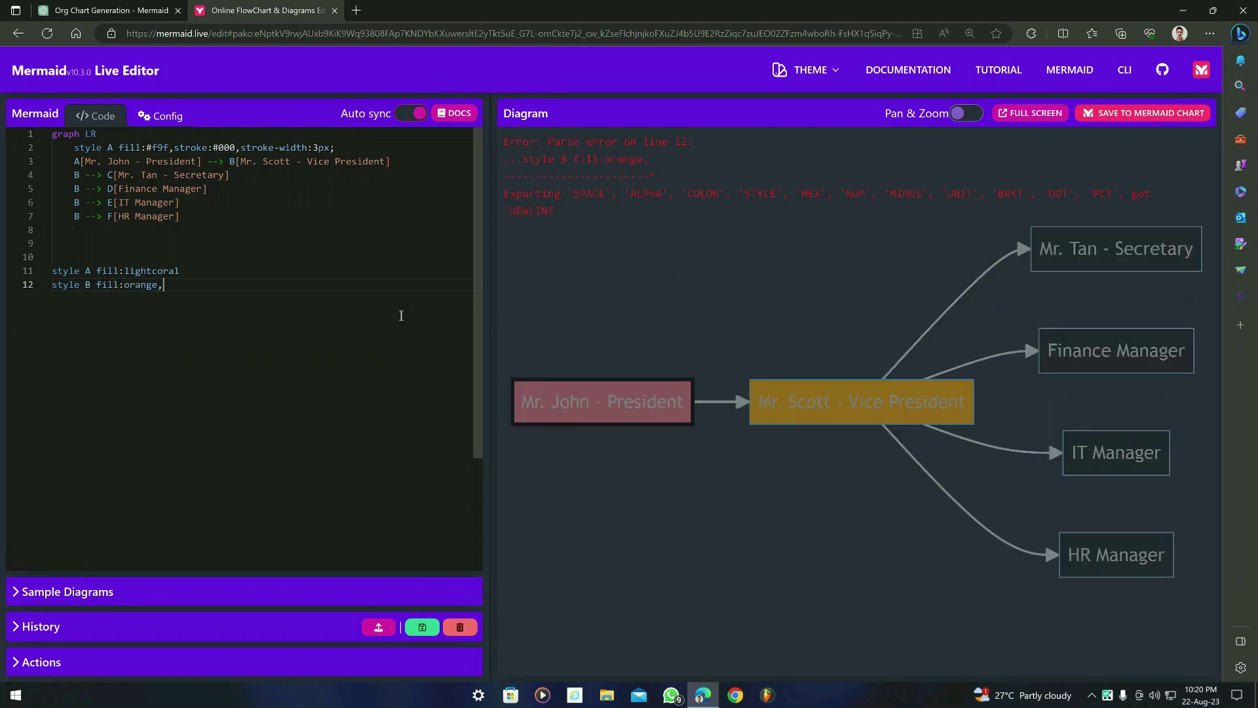
pyautogui.write(' stroke: black')
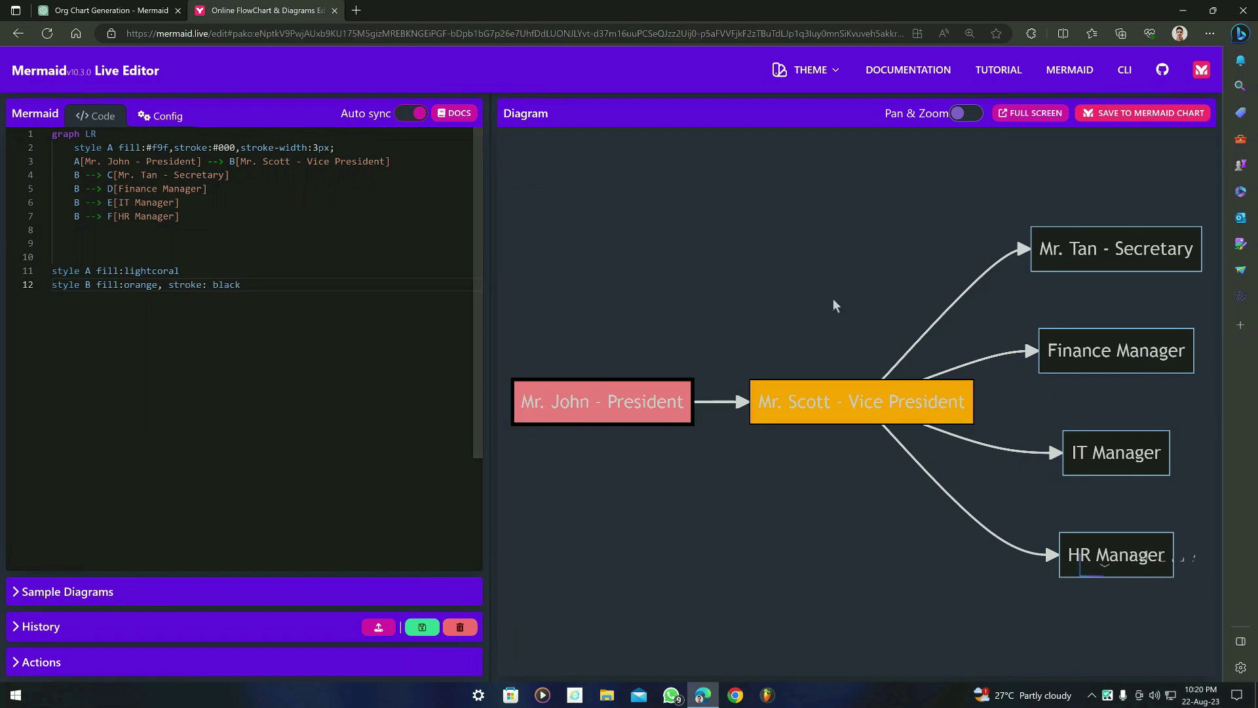
pyautogui.write(';')
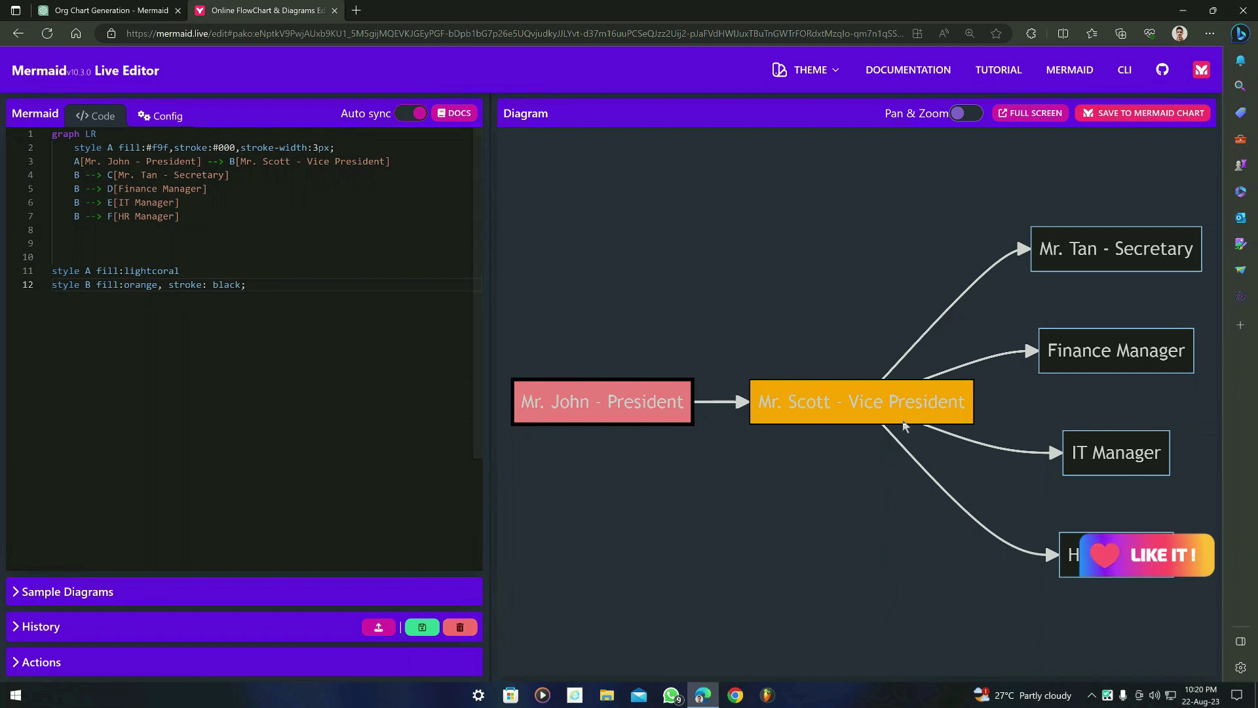
# - Add the line "style C fill:lightblue, stroke: black;" below the orange style line to format the secretary's node
pyautogui.press('Return')
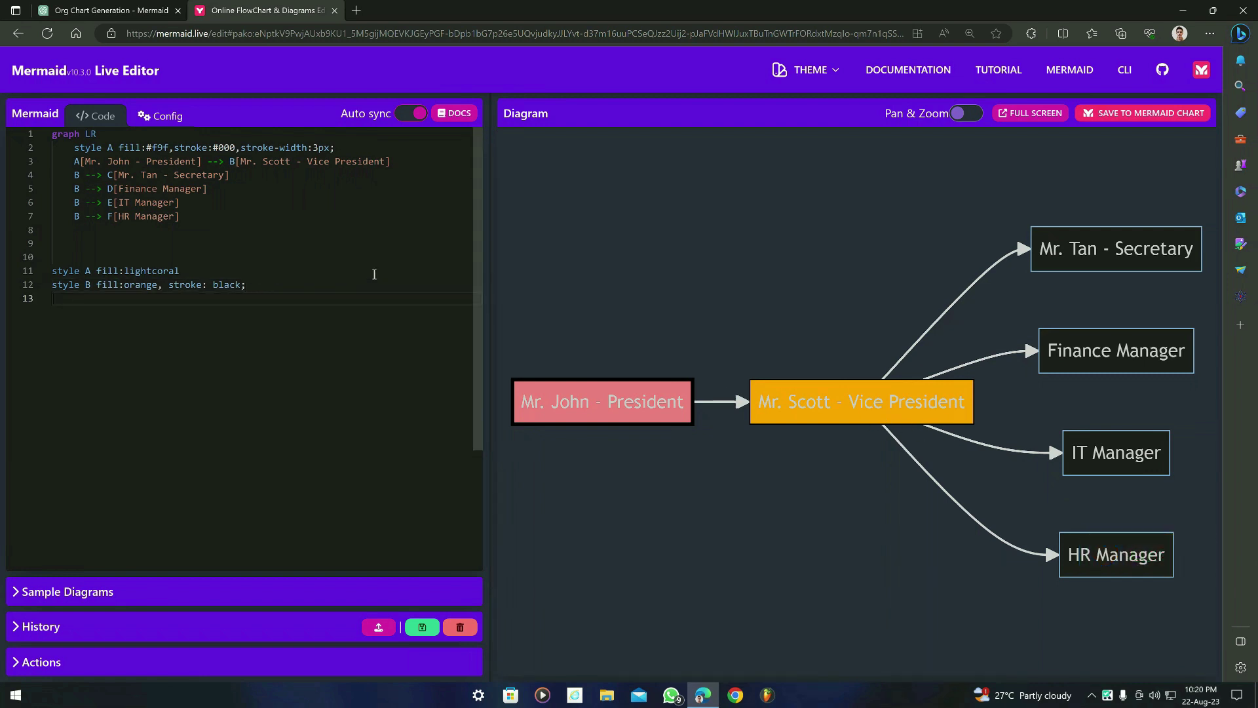
pyautogui.write('s')
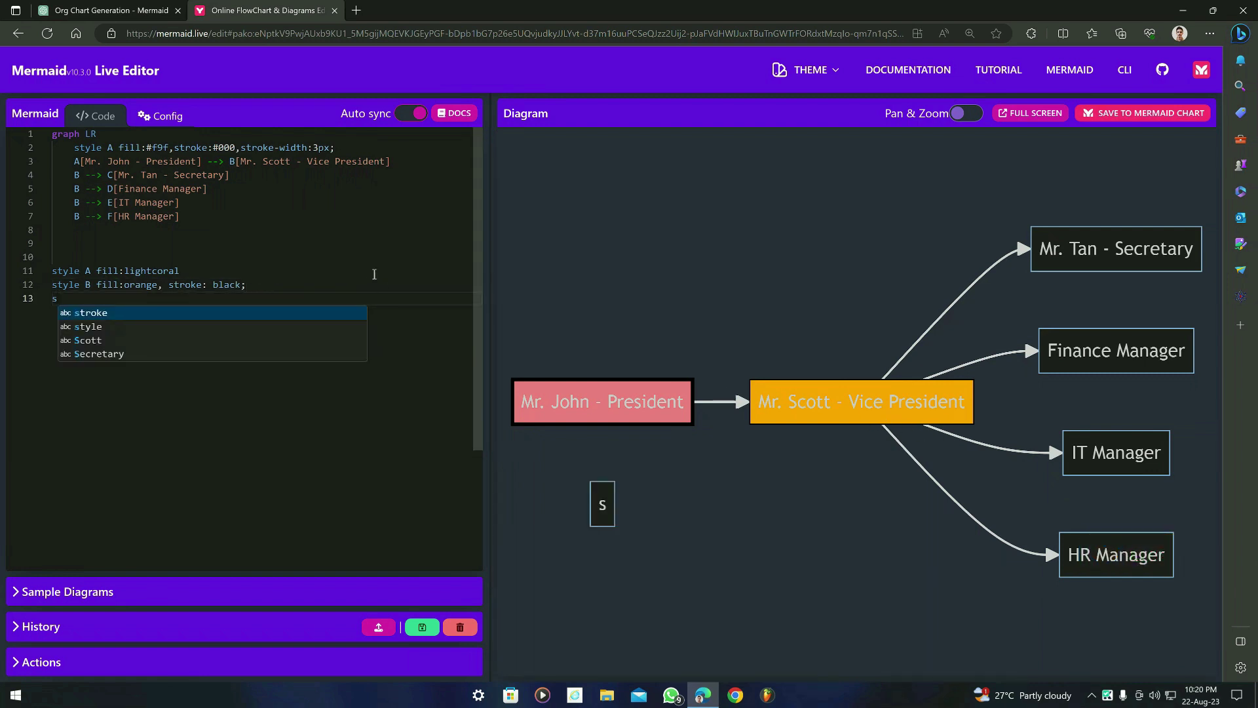
pyautogui.write('tyle ')
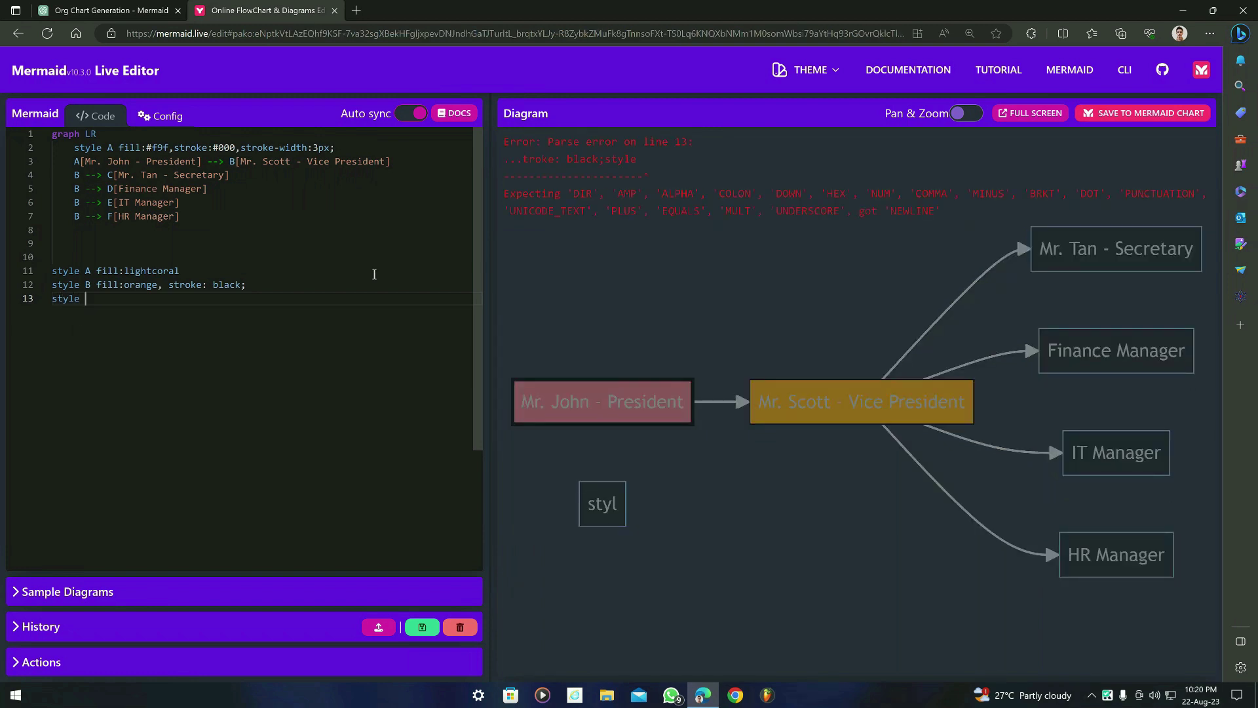
pyautogui.write('C fill')
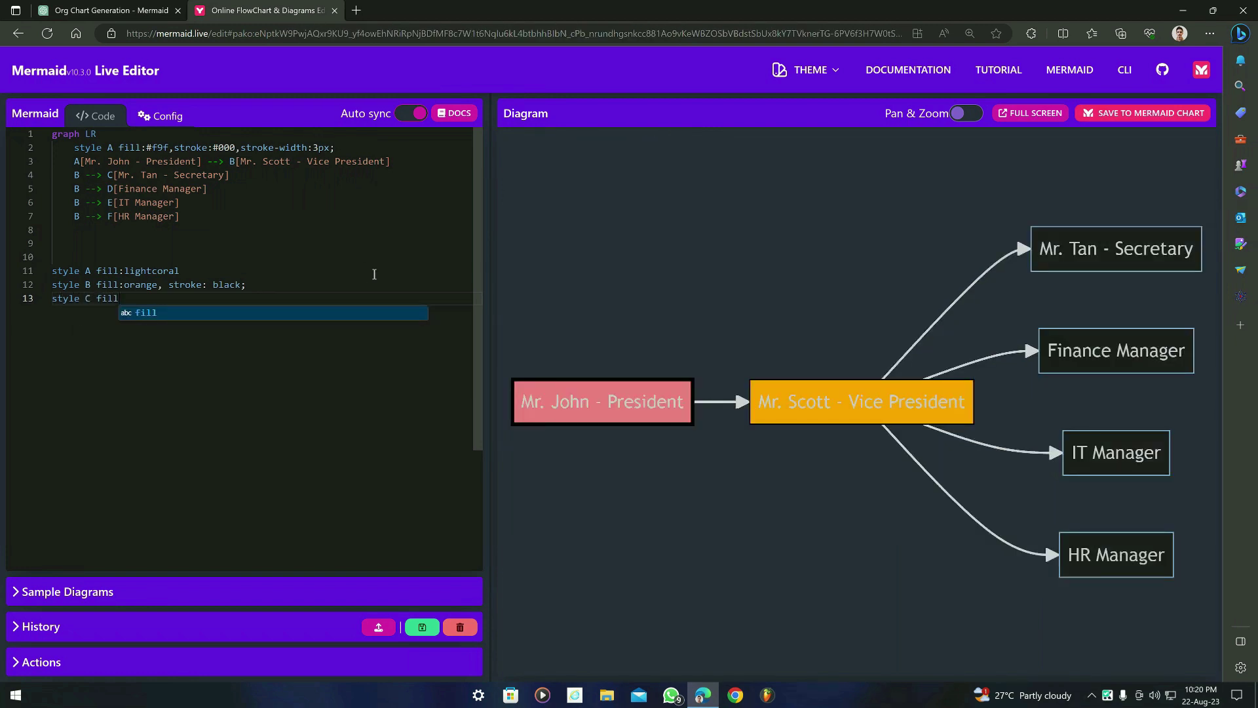
pyautogui.write(':or')
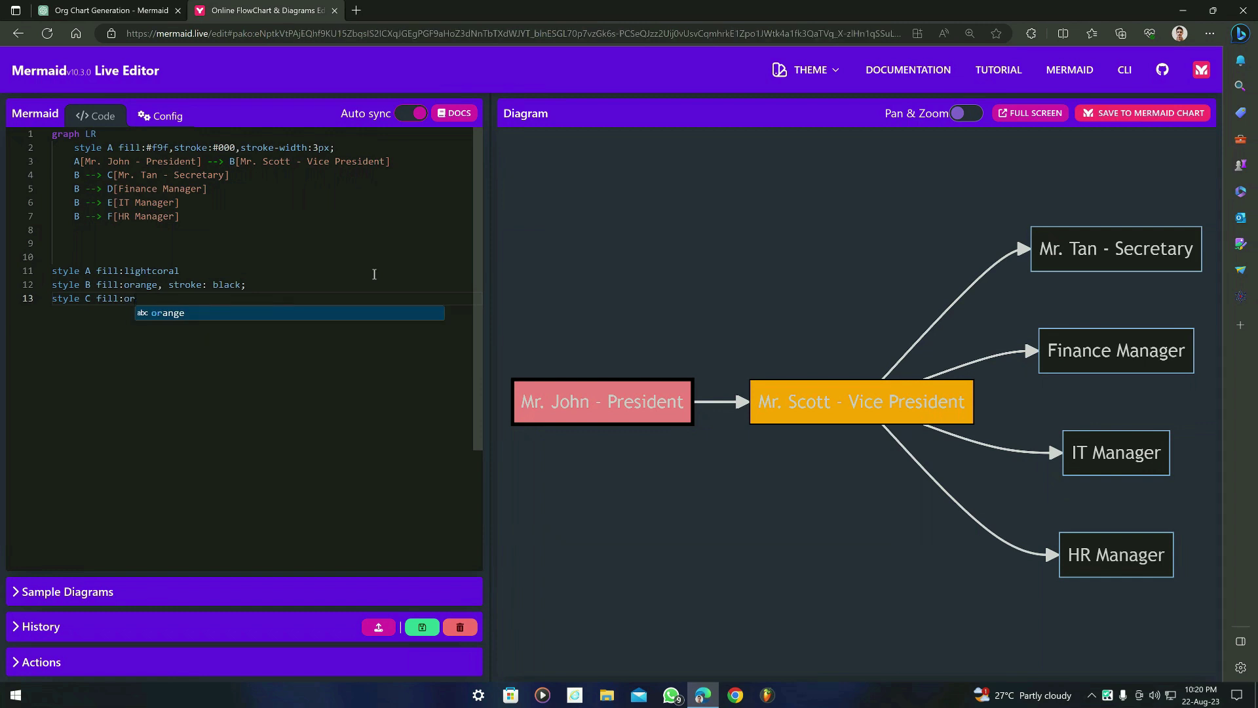
pyautogui.press('Tab')
pyautogui.press('BackSpace')
pyautogui.press('BackSpace')
pyautogui.press('BackSpace')
pyautogui.press('BackSpace')
pyautogui.press('BackSpace')
pyautogui.press('BackSpace')
pyautogui.write('l;')
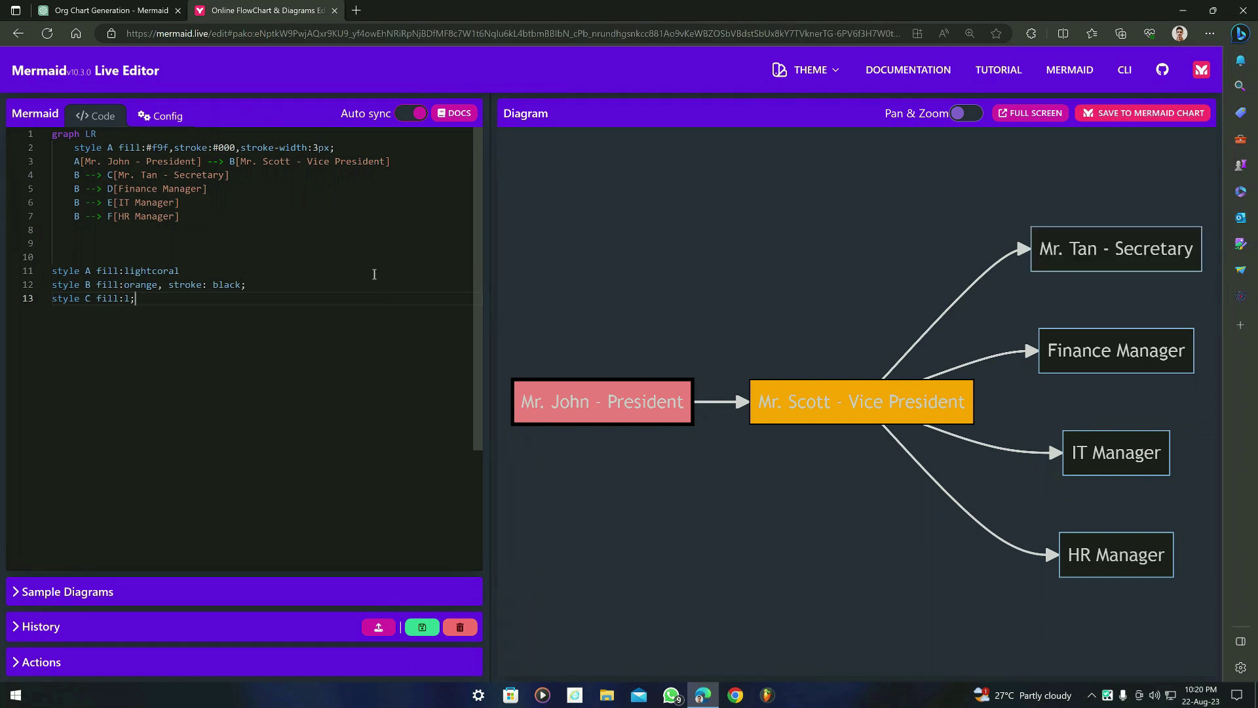
pyautogui.press('BackSpace')
pyautogui.write('ightb')
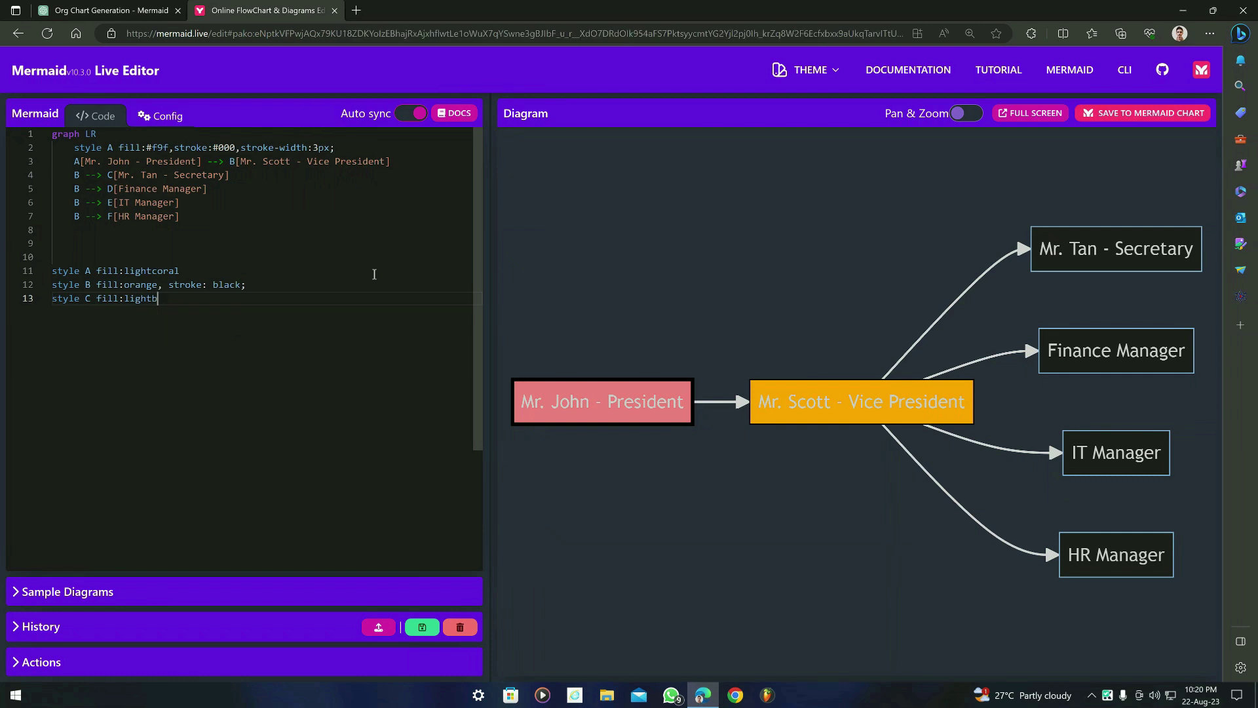
pyautogui.write('lue')
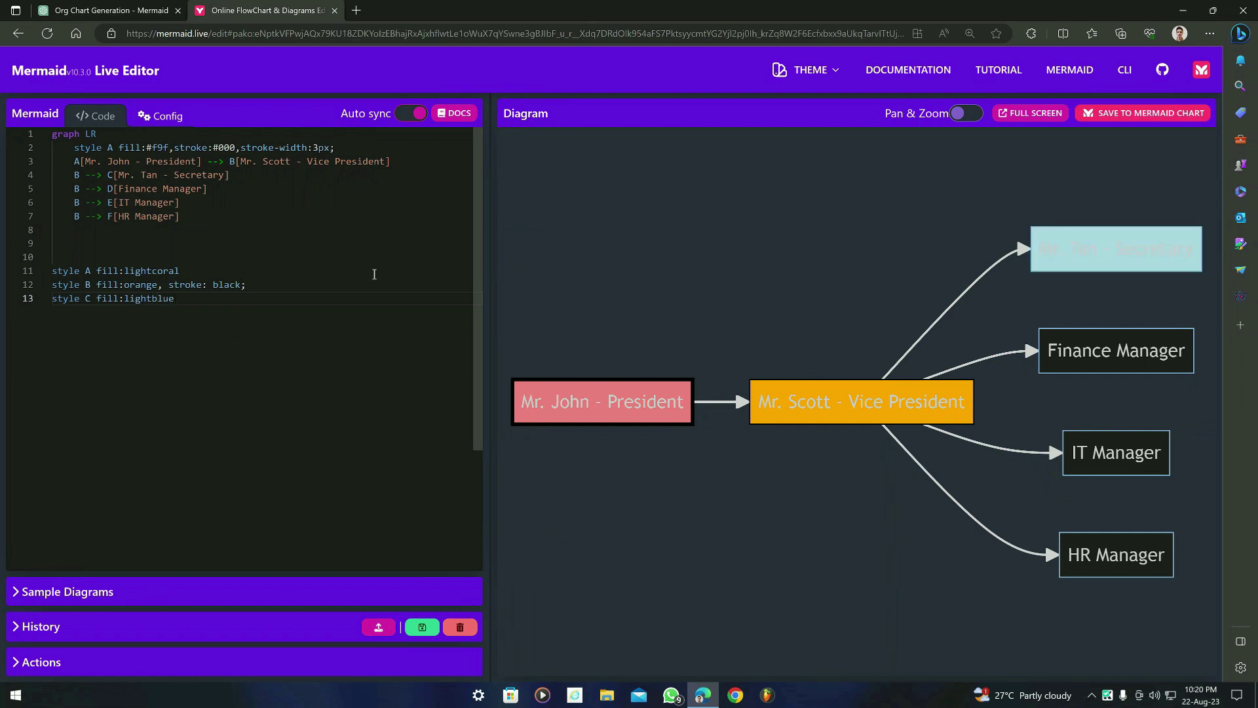
pyautogui.write(', stroke: ')
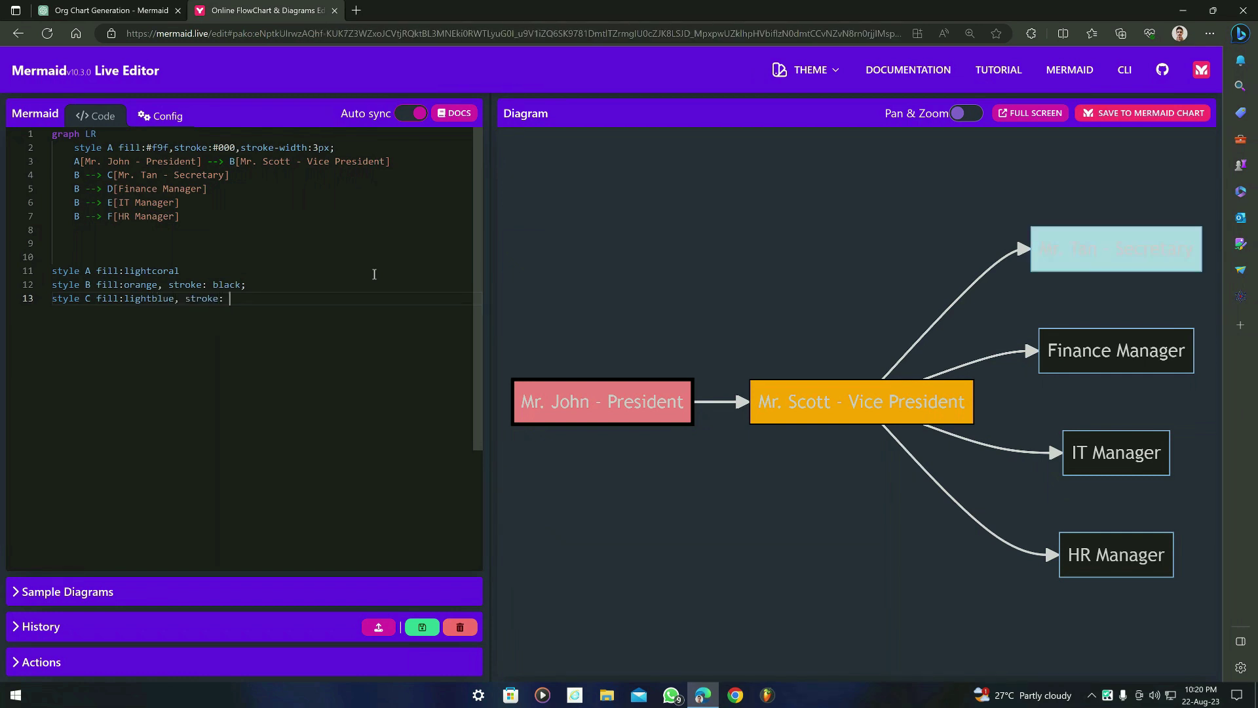
pyautogui.write('black;')
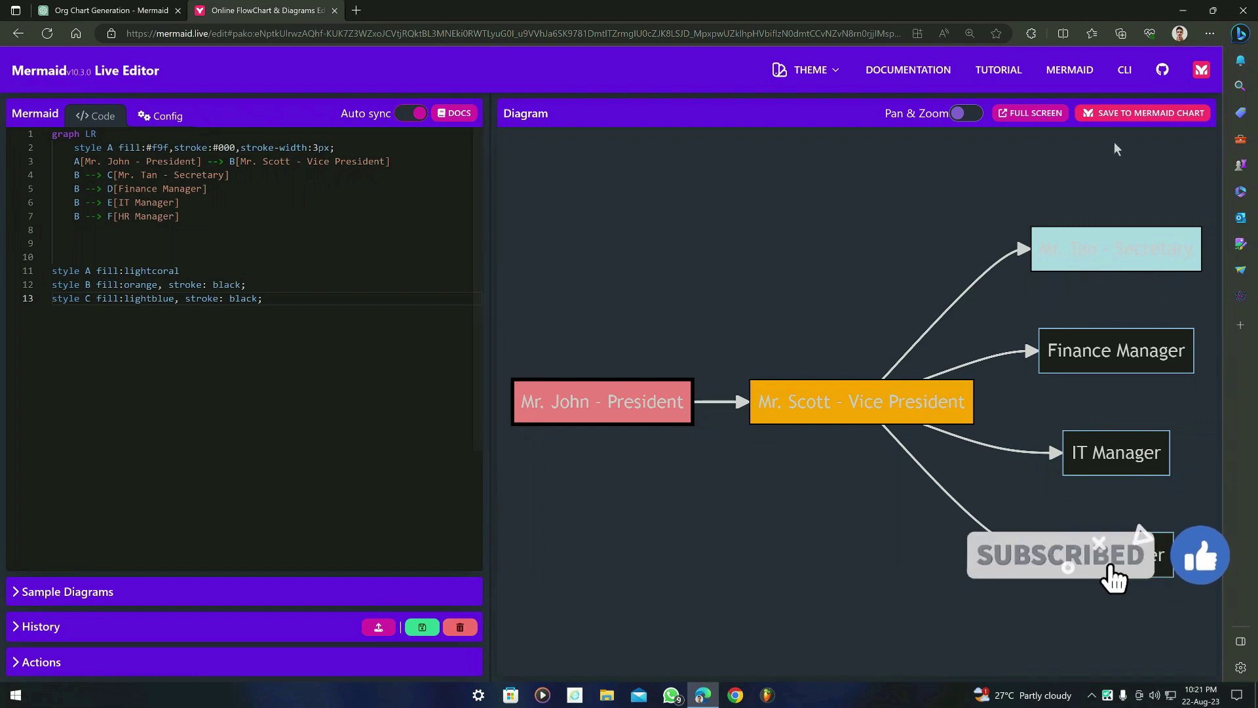
# - Switch the editor's theme to Light
pyautogui.click(829, 77)
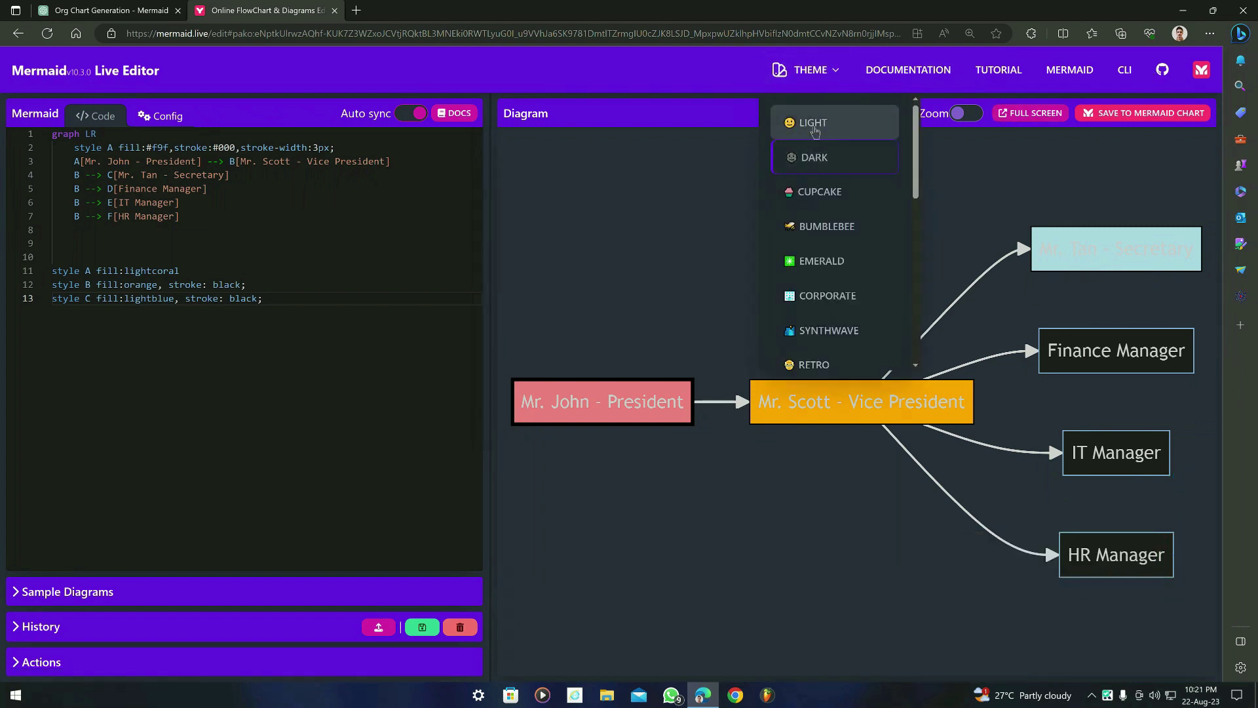
pyautogui.click(815, 123)
pyautogui.click(1120, 247)
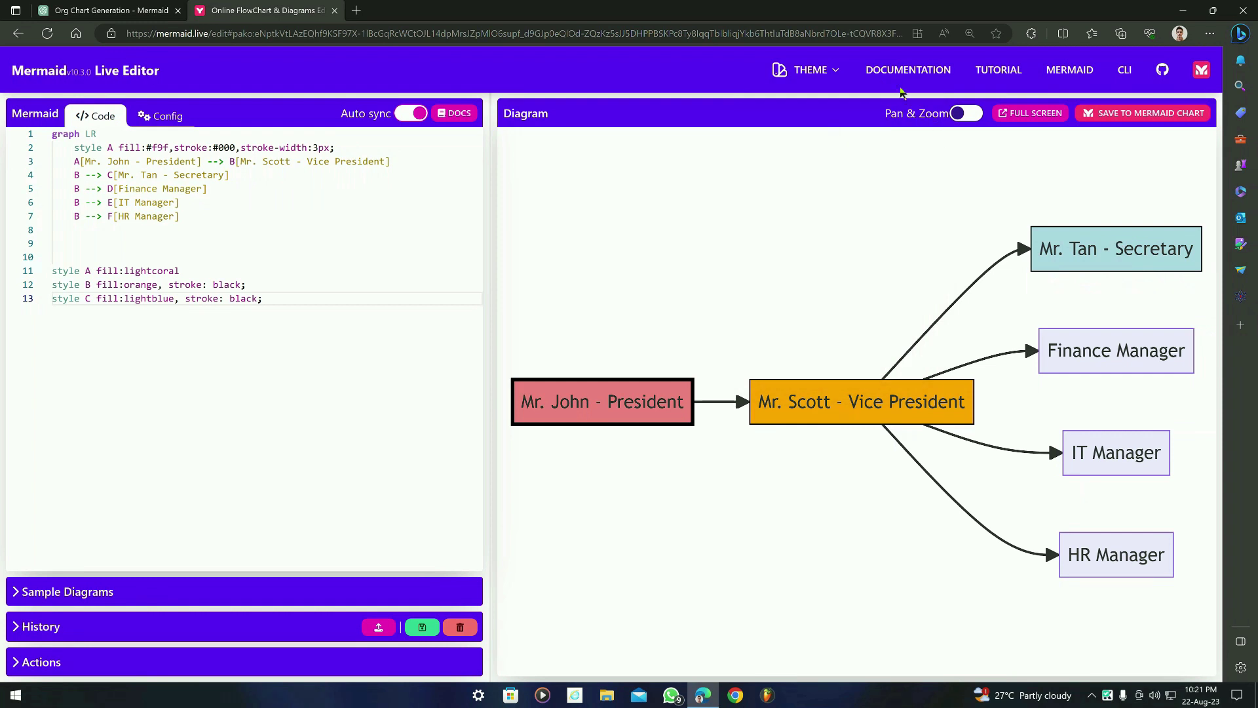
pyautogui.click(780, 70)
pyautogui.click(1078, 265)
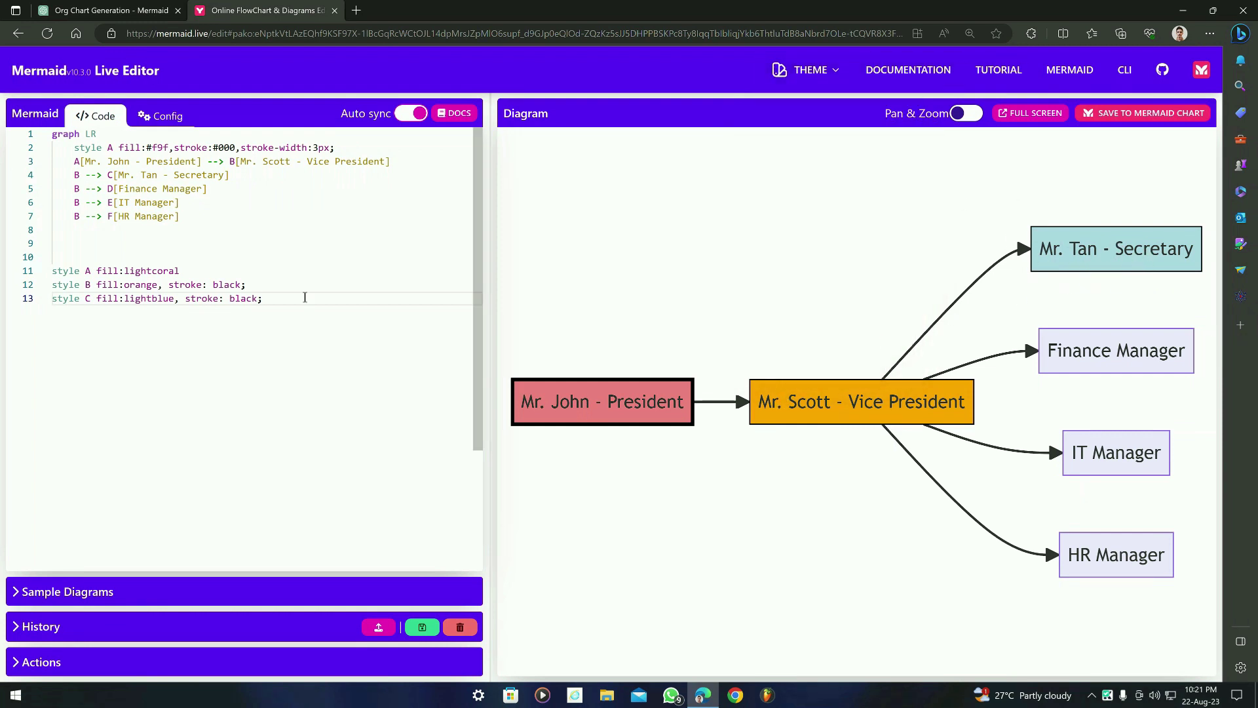
# - Paste three copies of the "style C" line below it at the end of the chart code
pyautogui.press('Return')
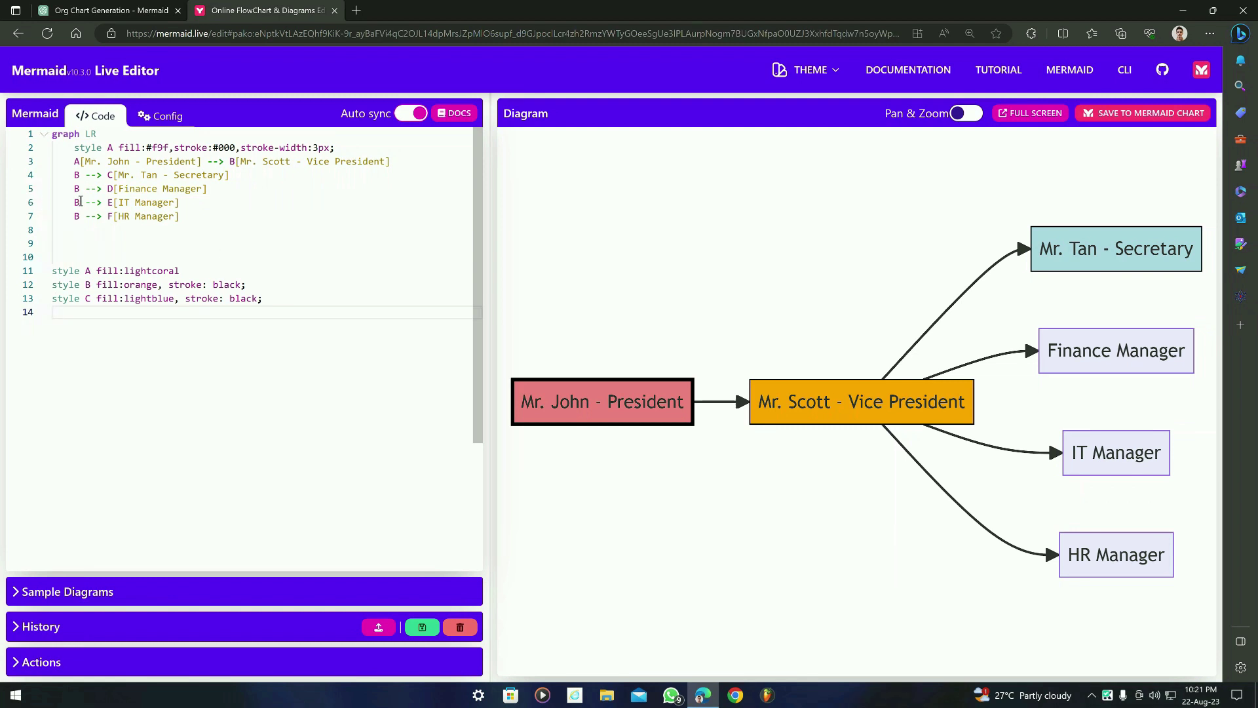
pyautogui.tripleClick(118, 302)
pyautogui.hotkey('ctrl', 'c')
pyautogui.click(128, 311)
pyautogui.hotkey('ctrl', 'v')
pyautogui.hotkey('ctrl', 'v')
pyautogui.hotkey('ctrl', 'v')
# - Change the node letters in the three copied style lines to D, E and F to format the manager nodes
pyautogui.press('Up')
pyautogui.press('Up')
pyautogui.press('Up')
pyautogui.press('Right')
pyautogui.press('Right')
pyautogui.press('Right')
pyautogui.press('Right')
pyautogui.press('Right')
pyautogui.press('Right')
pyautogui.press('Right')
pyautogui.press('BackSpace')
pyautogui.write('D')
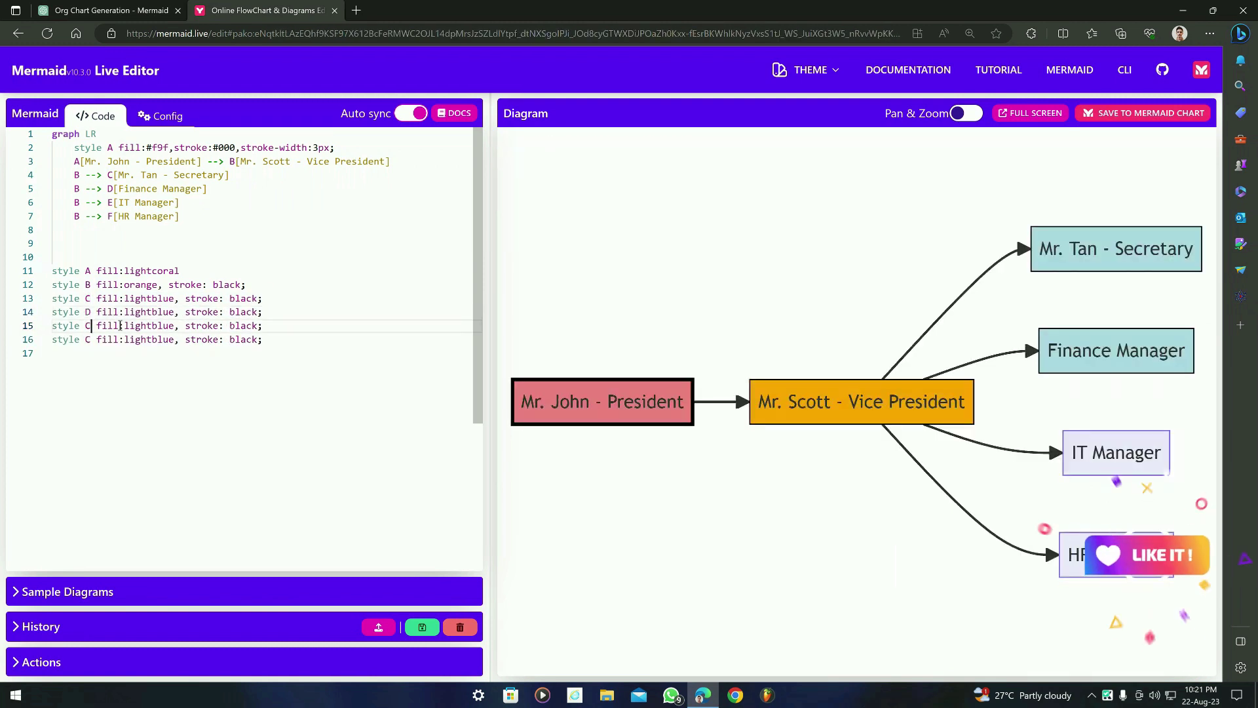
pyautogui.press('Down')
pyautogui.press('BackSpace')
pyautogui.write('E')
pyautogui.press('Down')
pyautogui.press('BackSpace')
pyautogui.write('F')
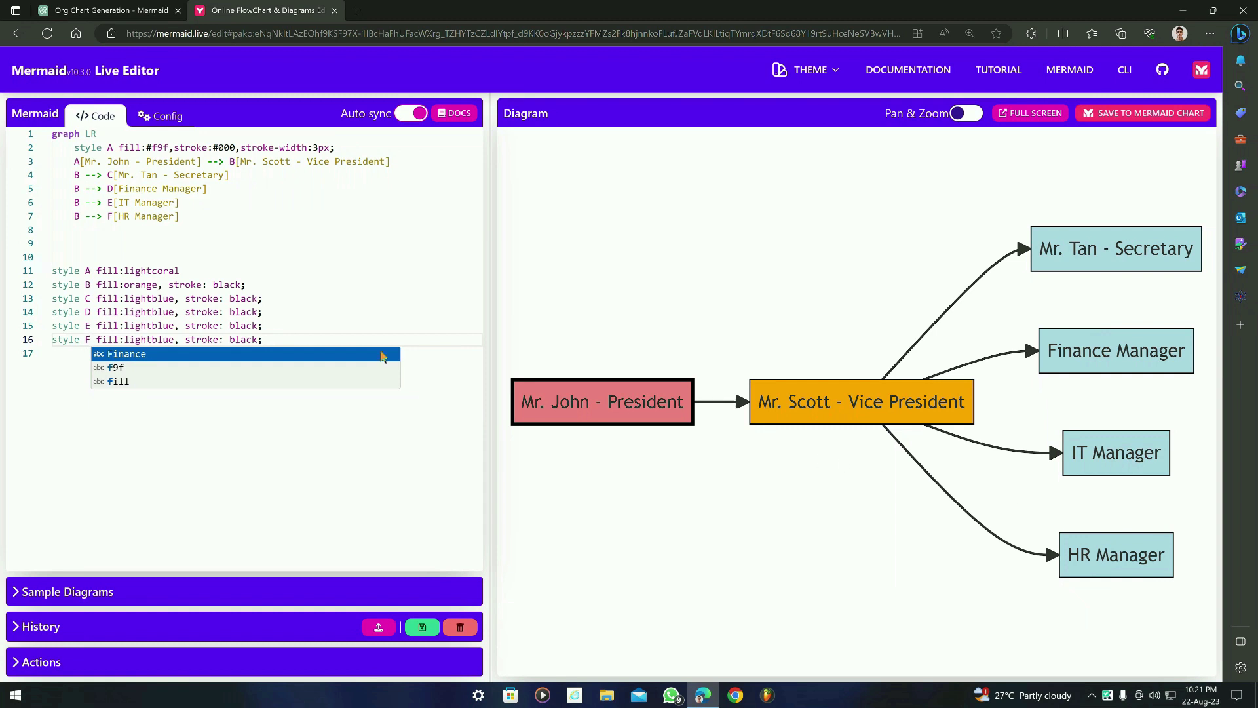
pyautogui.click(308, 348)
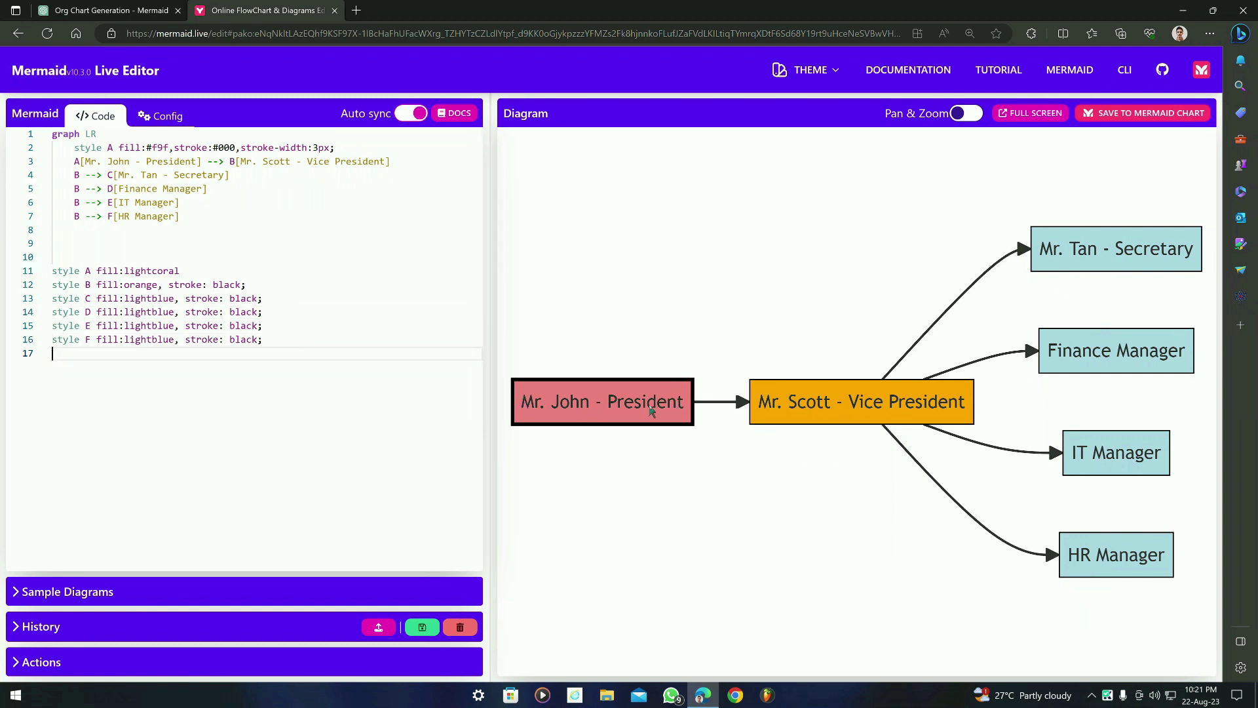
# - Switch to ChatGPT and ask it to "suggest an icon for each boxes in my diagram"
pyautogui.hotkey('ctrl', 'shift', 'Tab')
pyautogui.write('su')
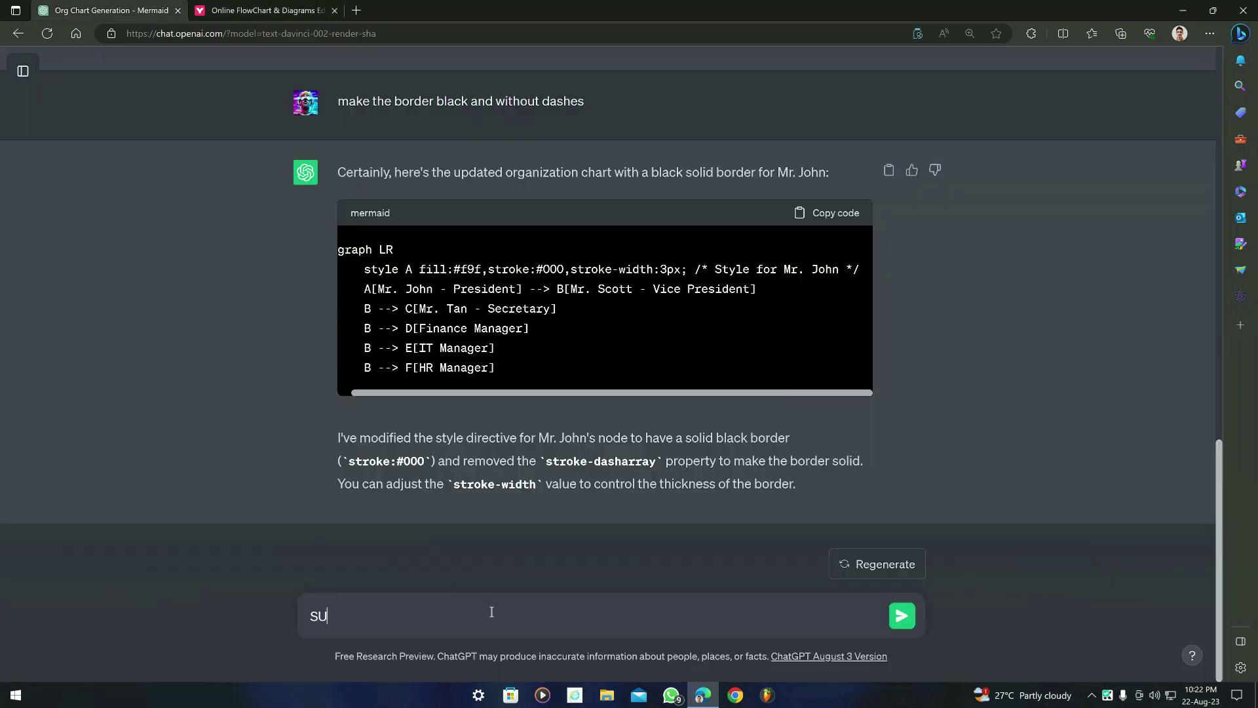
pyautogui.write('ggest an icon for each boxes ')
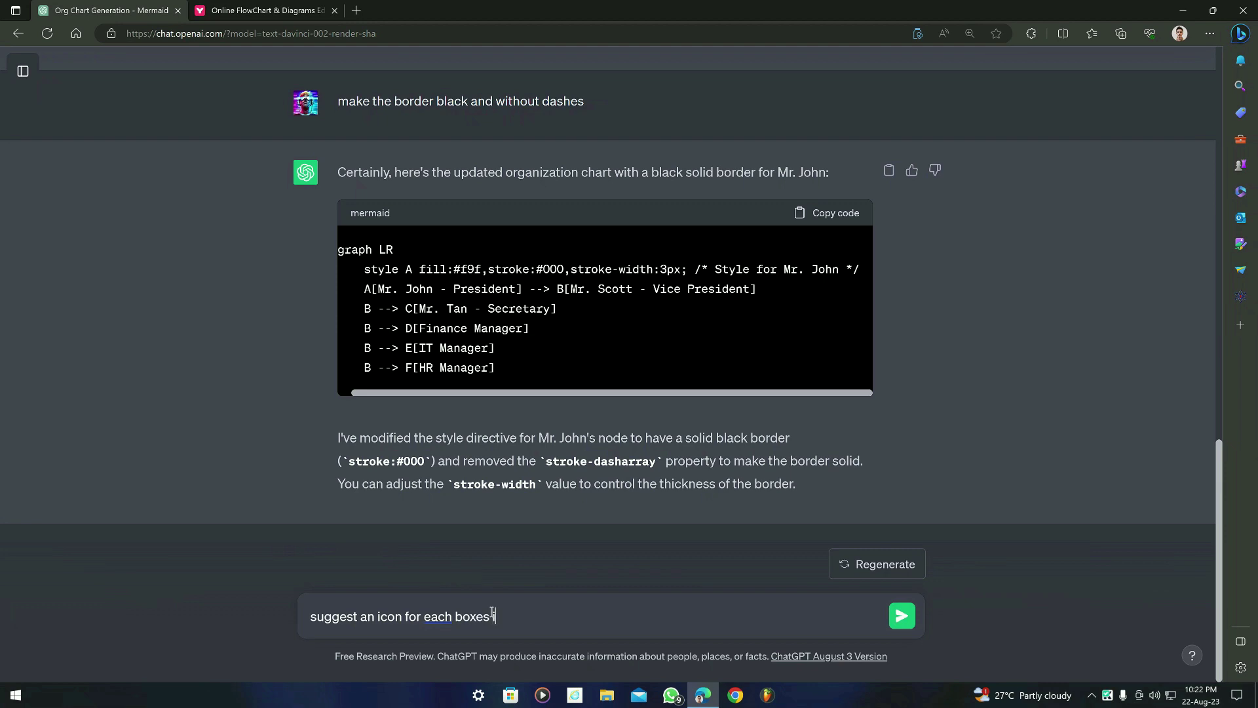
pyautogui.write('in my diagram')
pyautogui.press('Return')
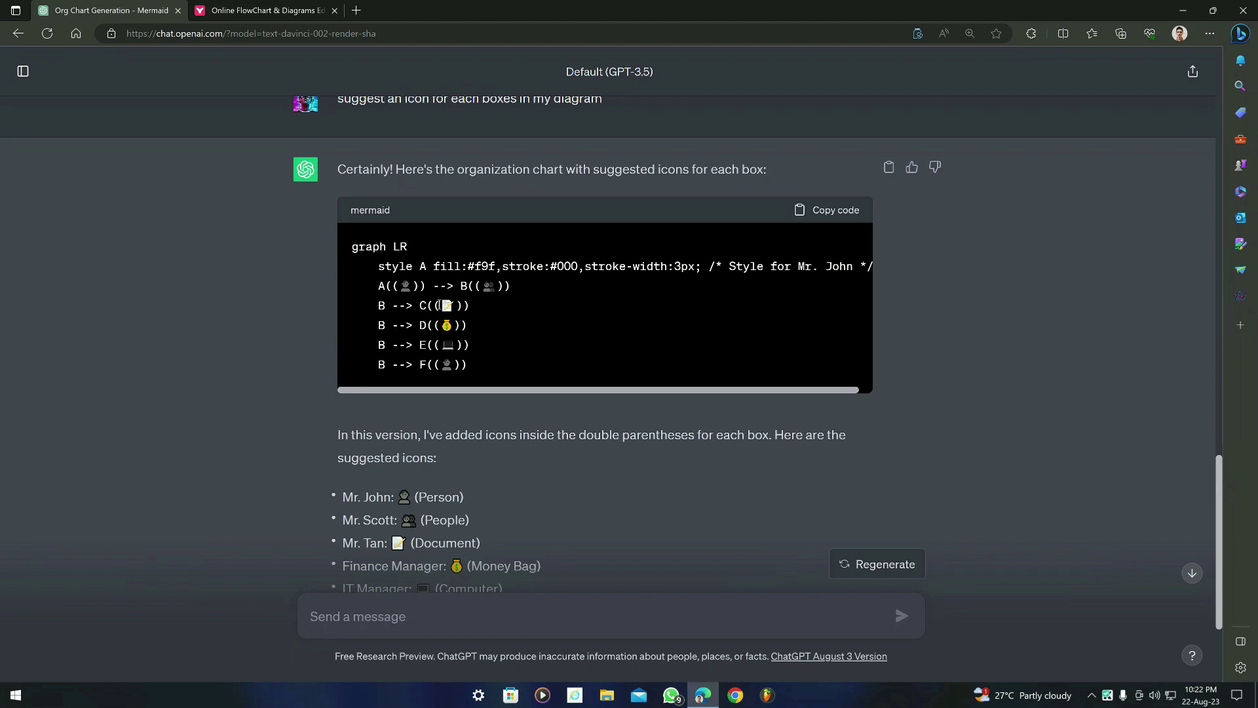
# - Compare ChatGPT's icon version of the chart with its earlier replies and copy the earlier black-border code
pyautogui.scroll(7, 467, 419)
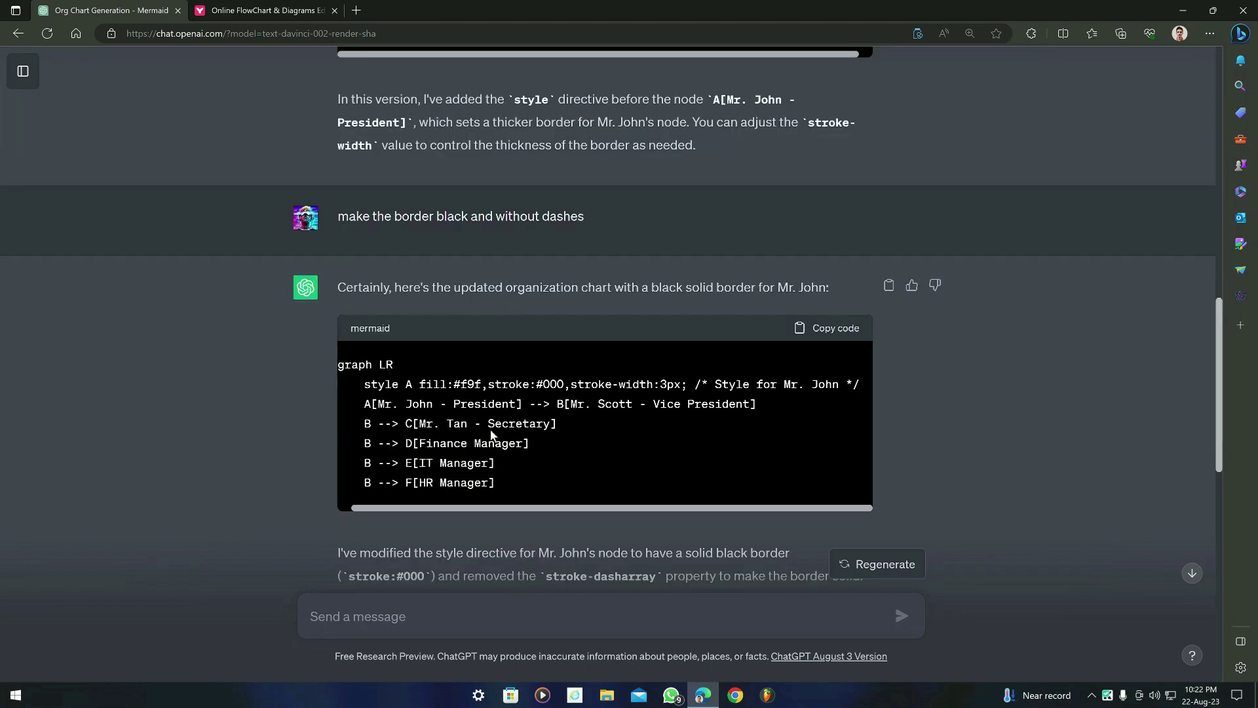
pyautogui.scroll(4, 492, 434)
pyautogui.scroll(-9, 491, 435)
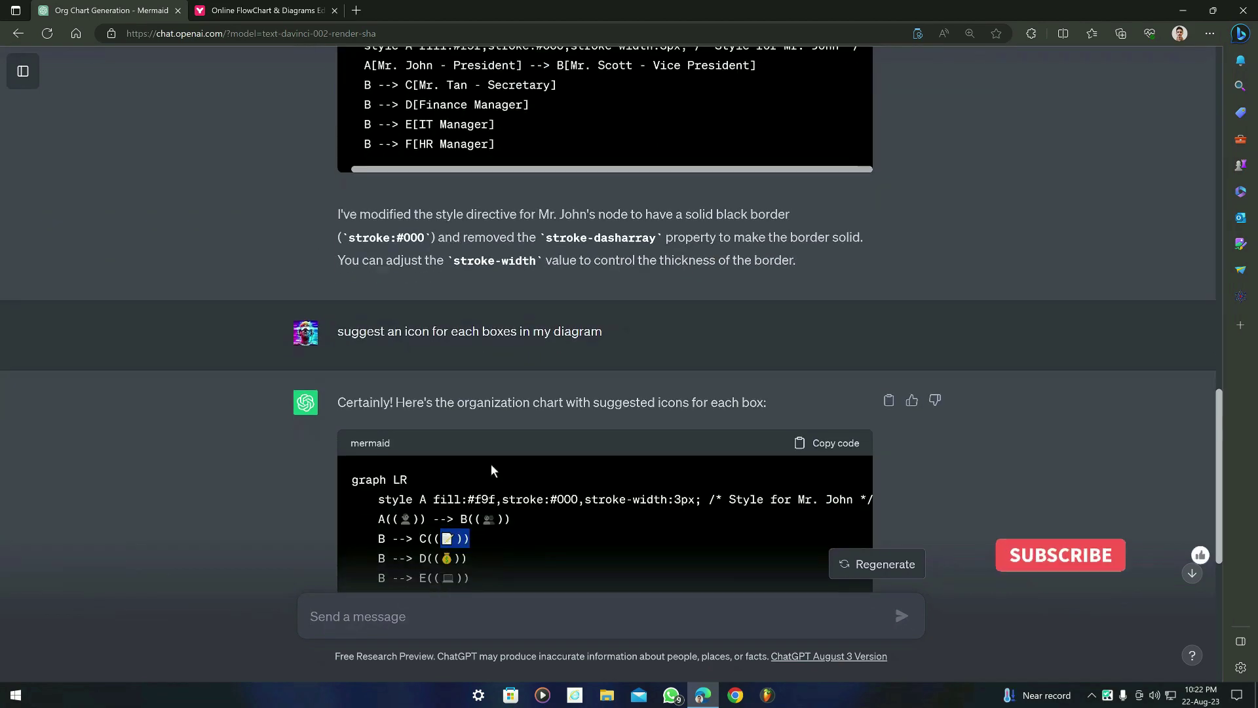
pyautogui.scroll(-4, 494, 470)
pyautogui.click(500, 333)
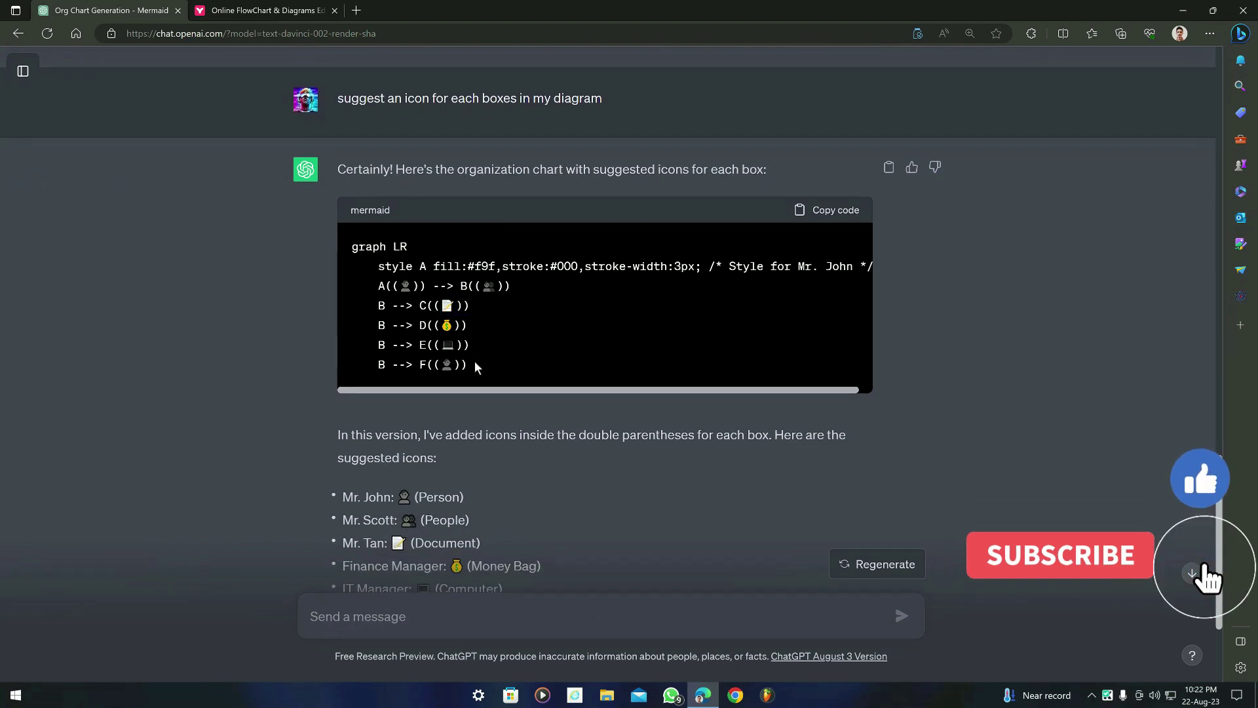
pyautogui.scroll(8, 477, 366)
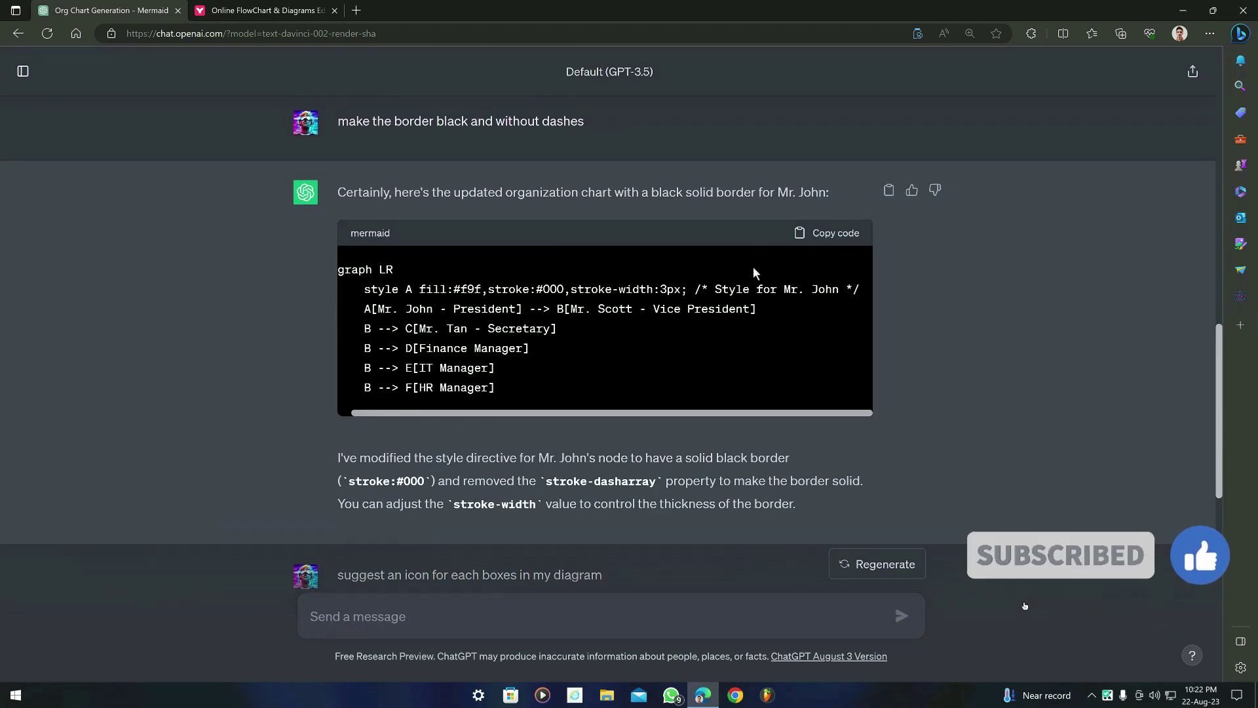
pyautogui.click(828, 233)
# - Switch to the Mermaid Live Editor and copy the complete chart code, including all style lines
pyautogui.click(262, 11)
pyautogui.click(219, 223)
pyautogui.hotkey('ctrl', 'a')
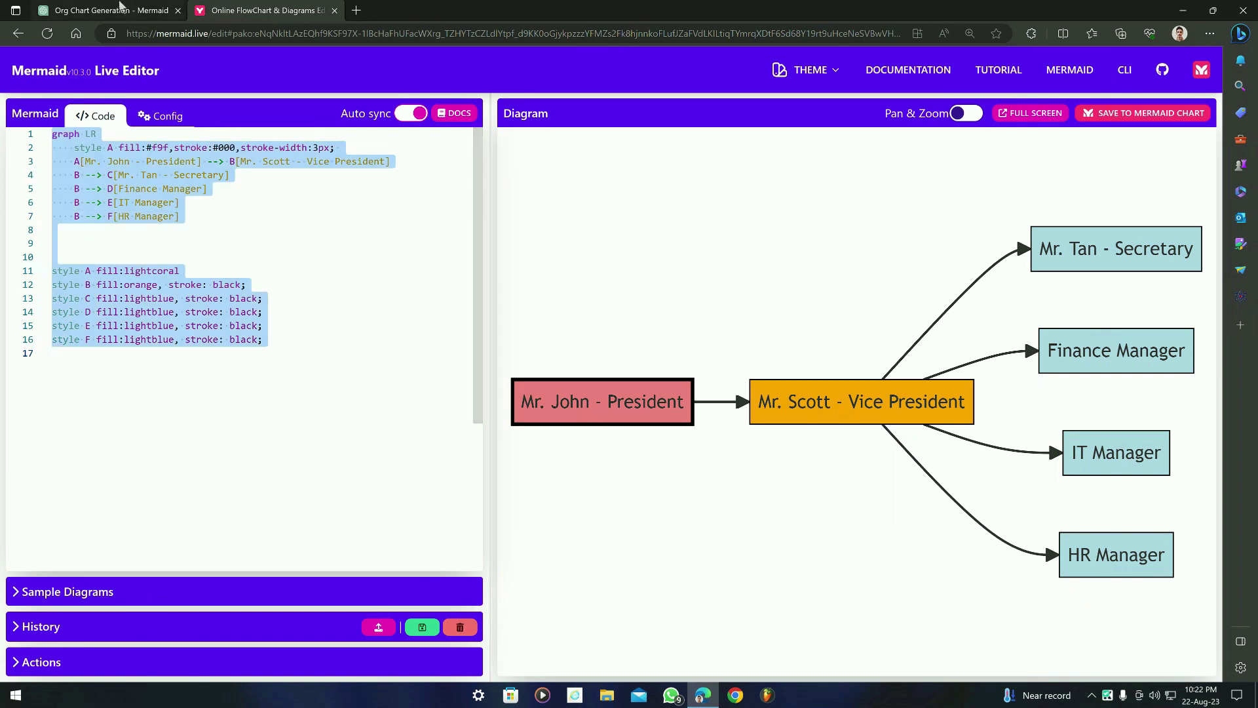
# - Ask ChatGPT "suggest me an icon for each boxes in my diagram and the code is given below:" with the copied chart code pasted underneath
pyautogui.click(120, 8)
pyautogui.scroll(-10, 453, 611)
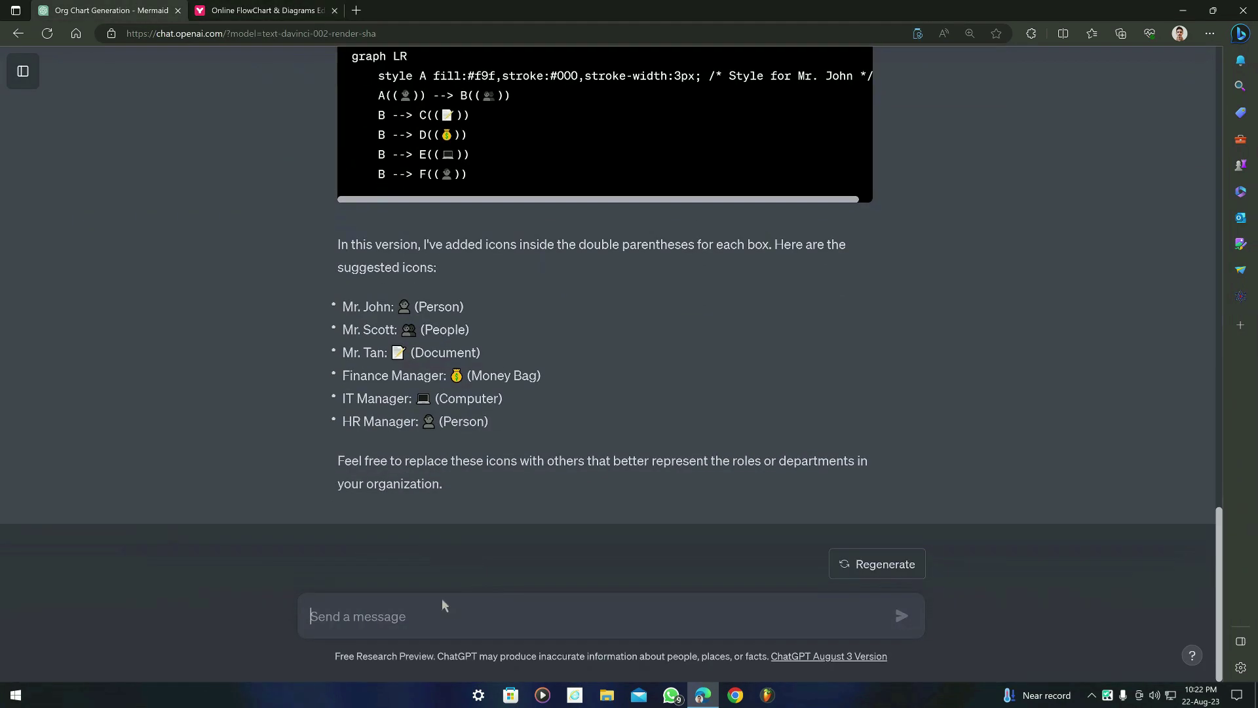
pyautogui.scroll(5, 442, 598)
pyautogui.write('suggest me an icon for each')
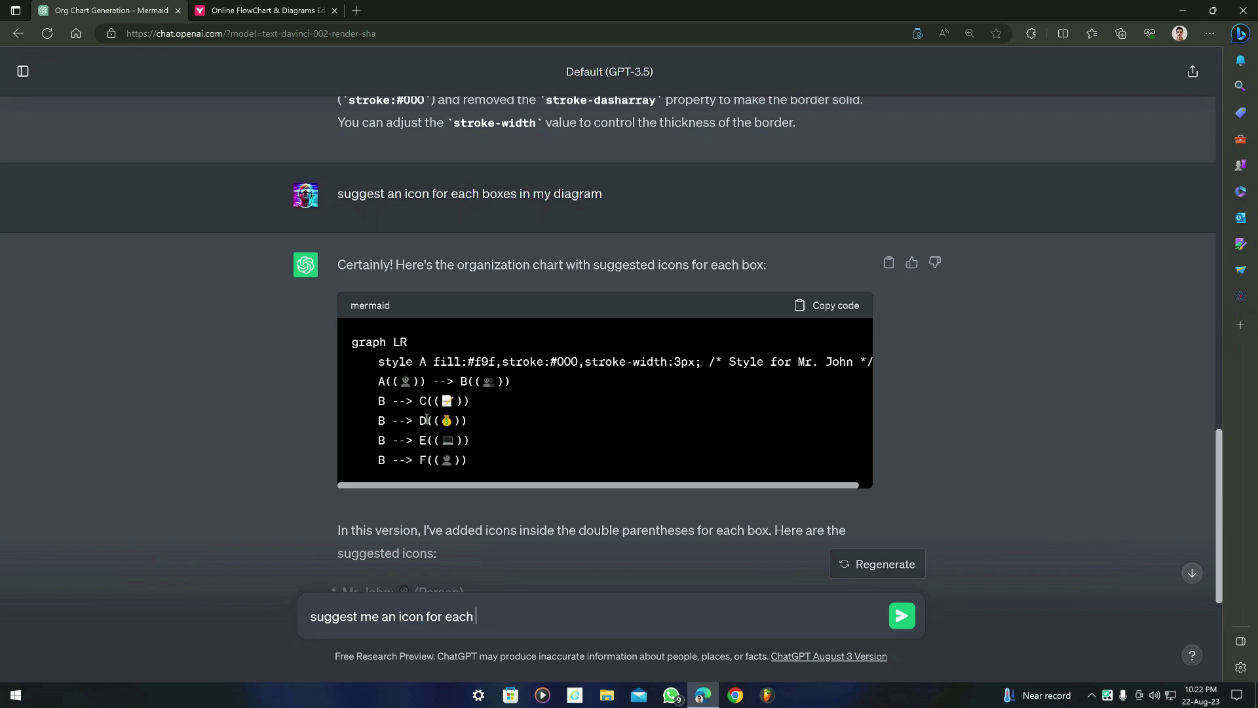
pyautogui.write(' boxes in my diagram and the code is given below:')
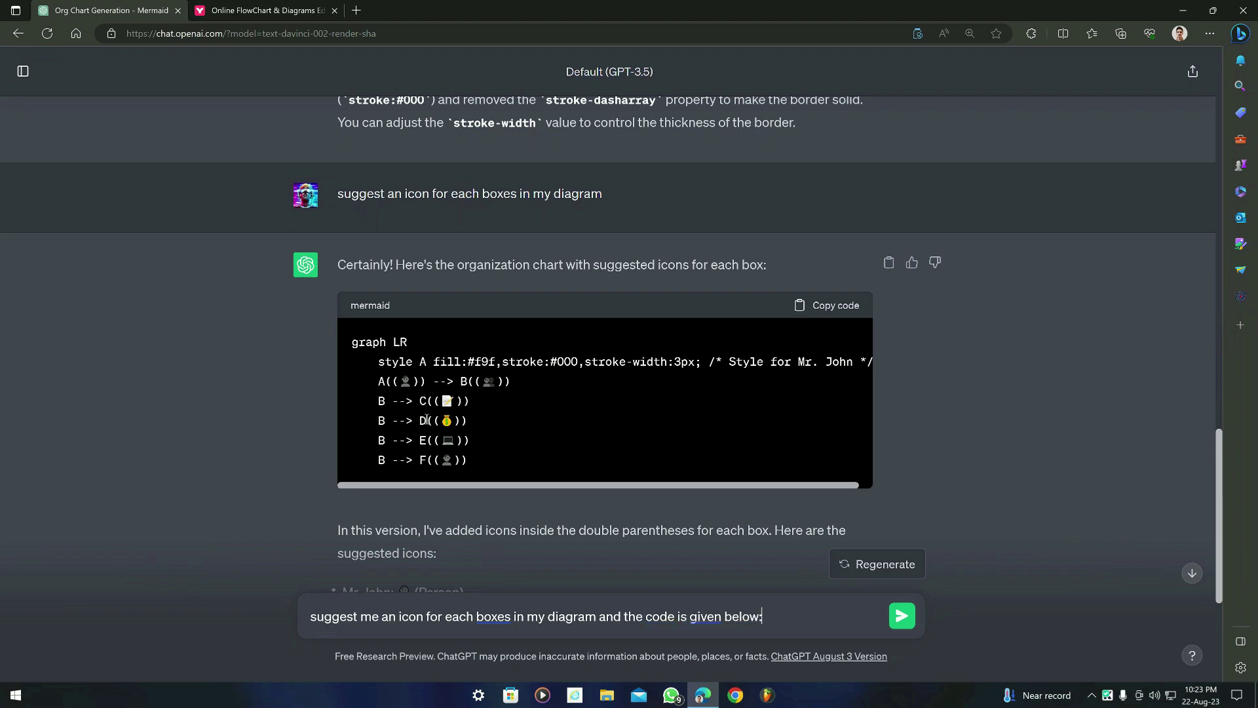
pyautogui.hotkey('shift', 'Return')
pyautogui.hotkey('ctrl', 'v')
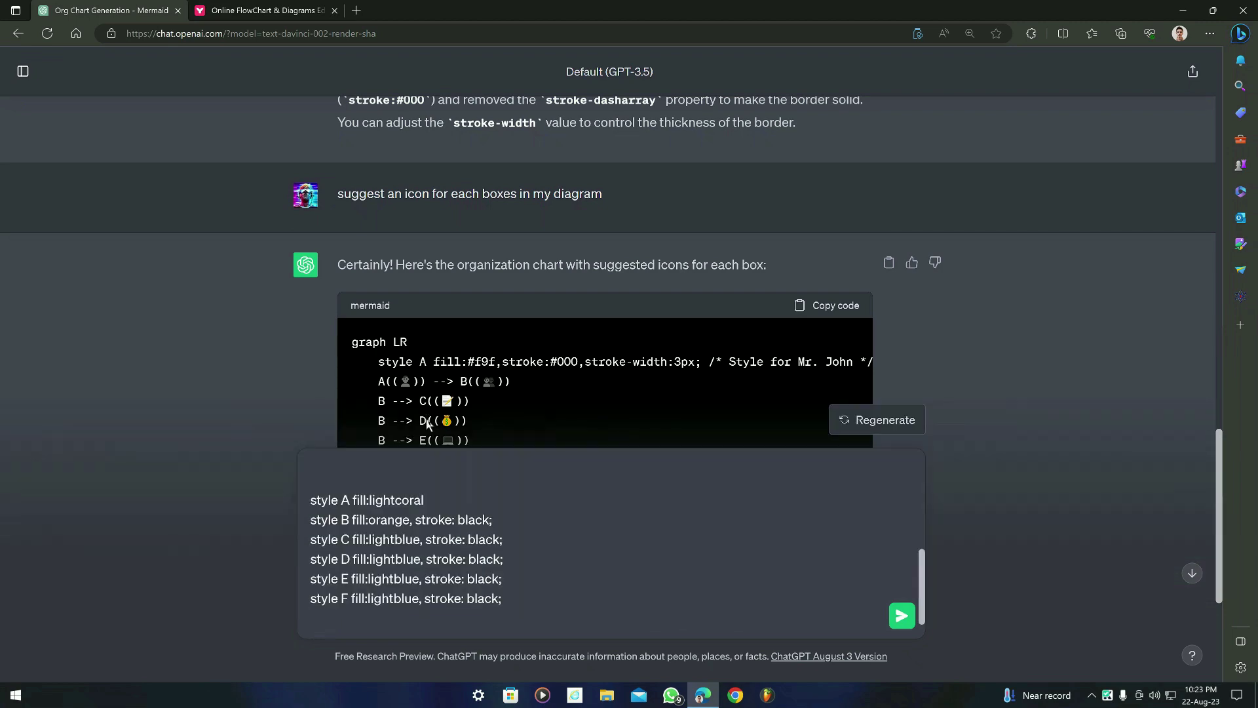
pyautogui.press('Return')
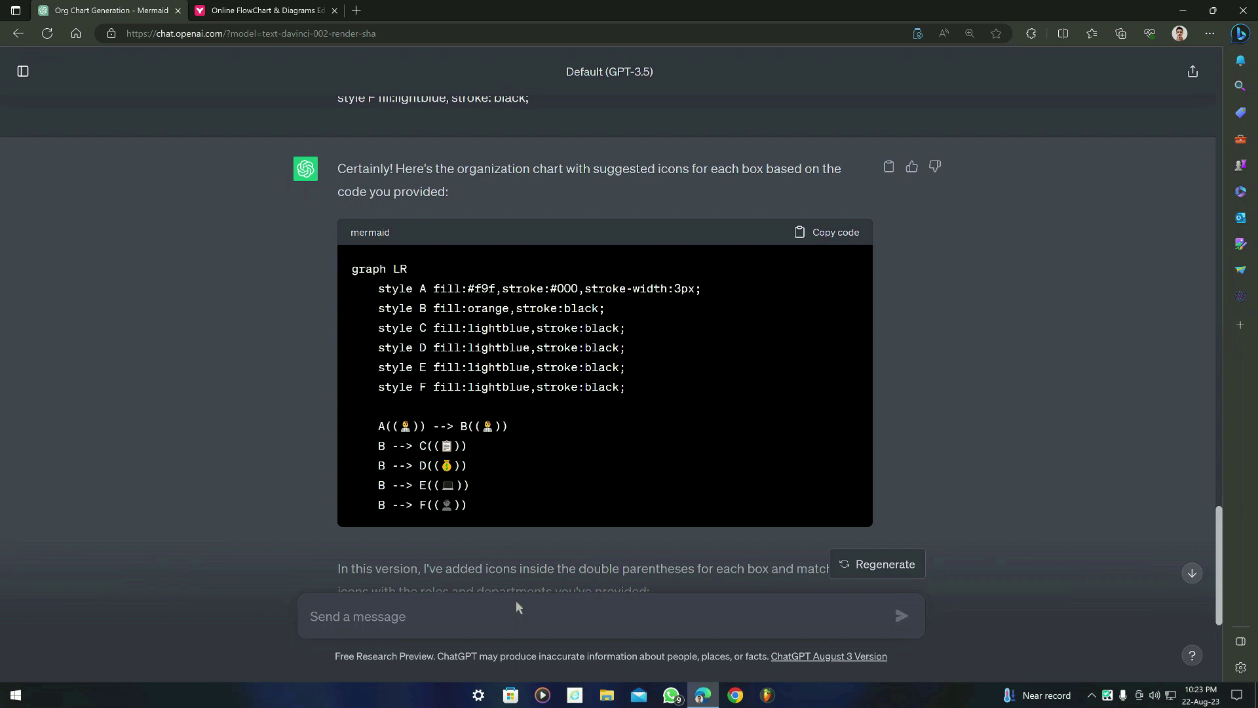
# - Send ChatGPT the follow-up "dont remove the text from the boxes"
pyautogui.write('dont remov')
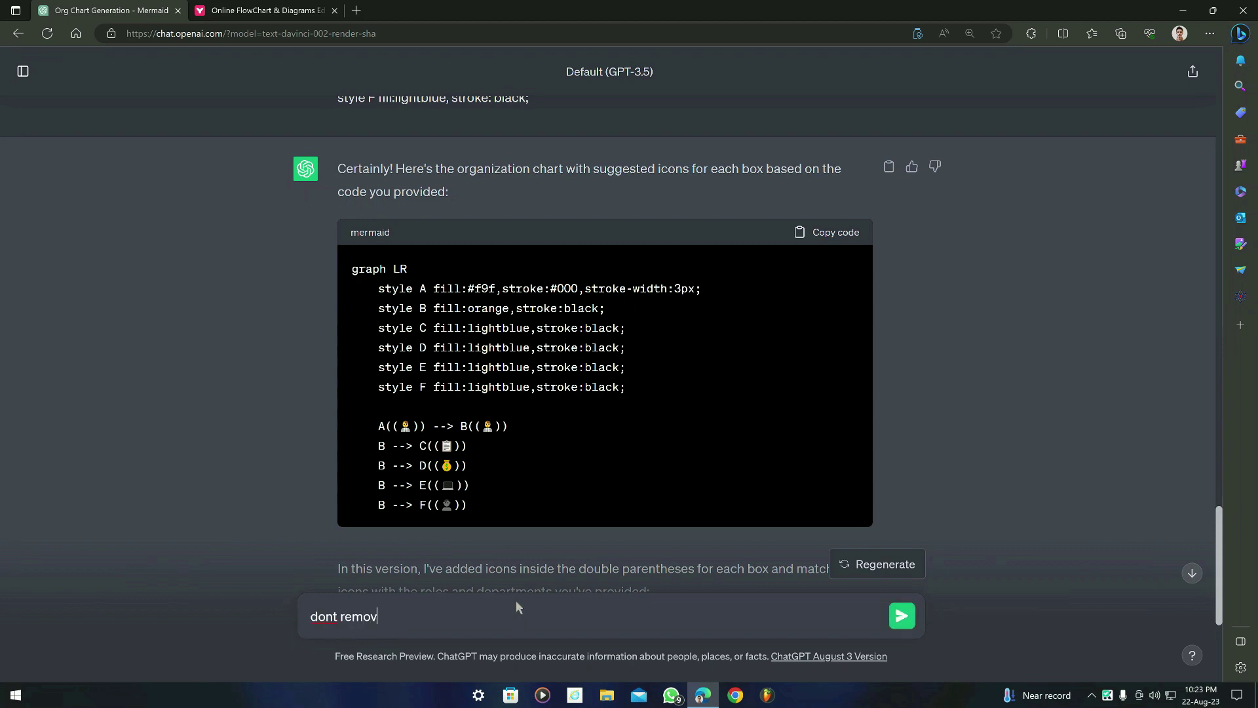
pyautogui.write('e the text from the boxe')
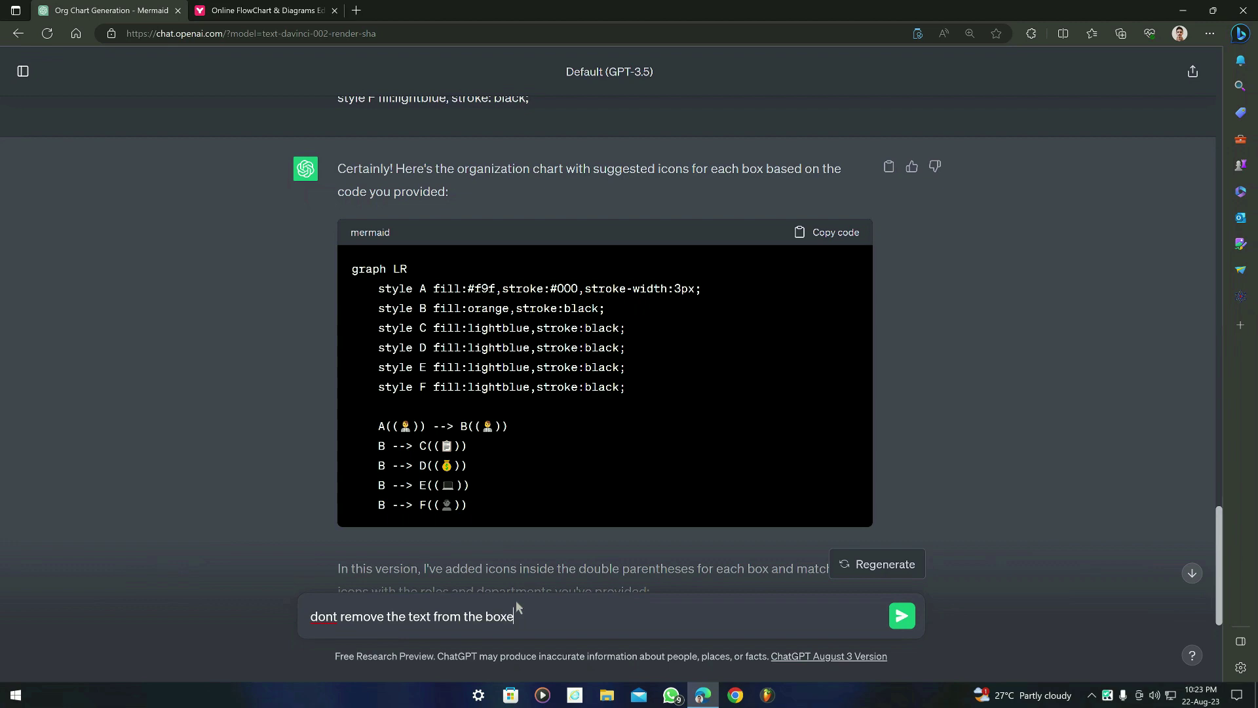
pyautogui.press('Return')
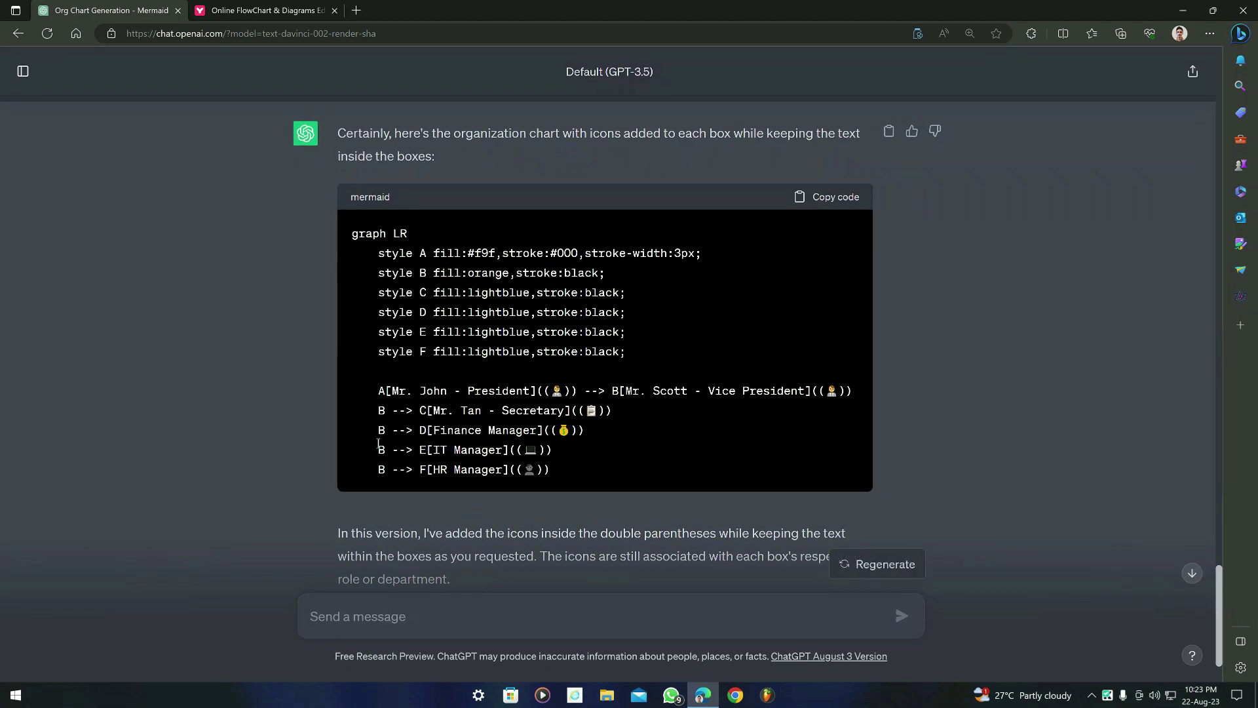
# - Copy ChatGPT's latest icon version of the chart and replace all code in the Mermaid Live Editor with it
pyautogui.scroll(2, 852, 315)
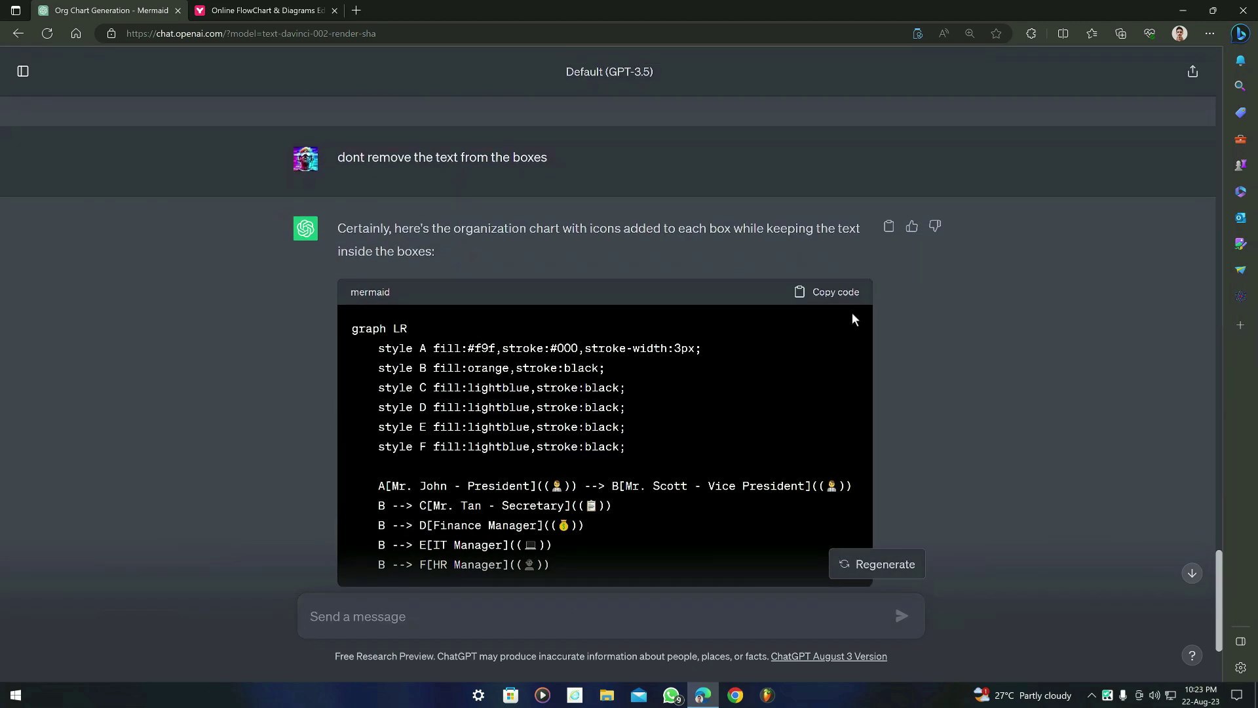
pyautogui.click(831, 291)
pyautogui.click(265, 10)
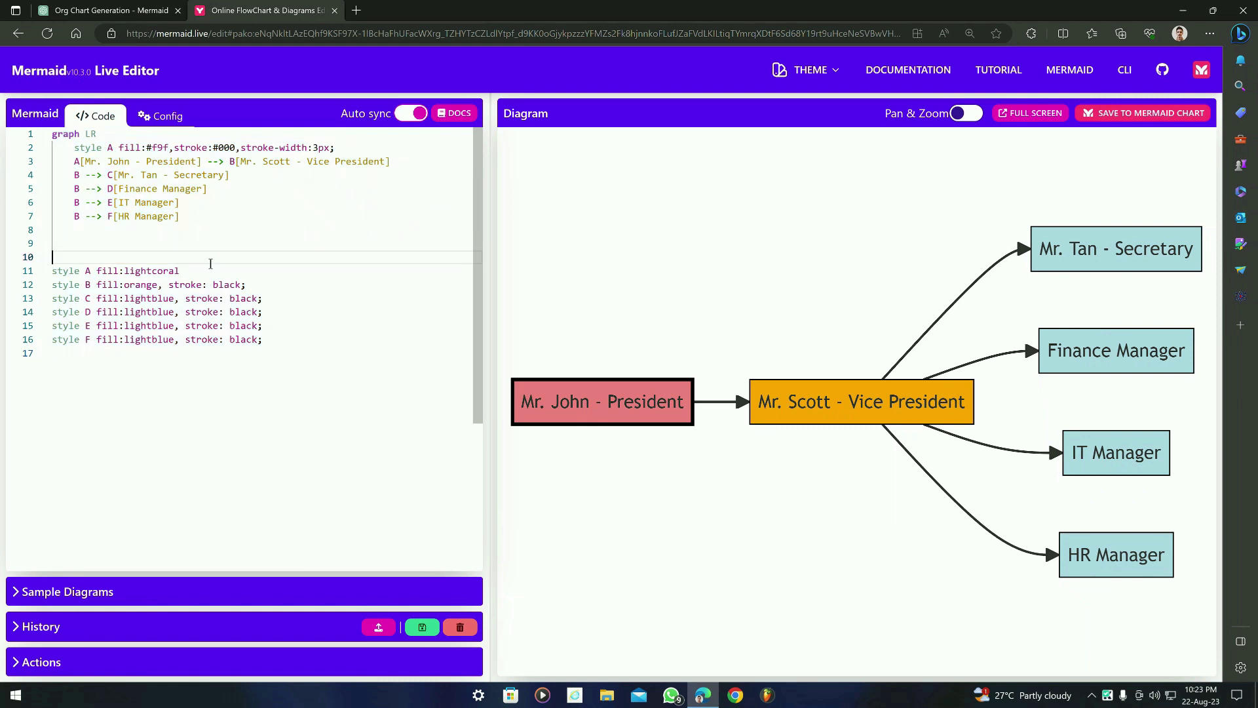
pyautogui.hotkey('ctrl', 'a')
pyautogui.hotkey('ctrl', 'v')
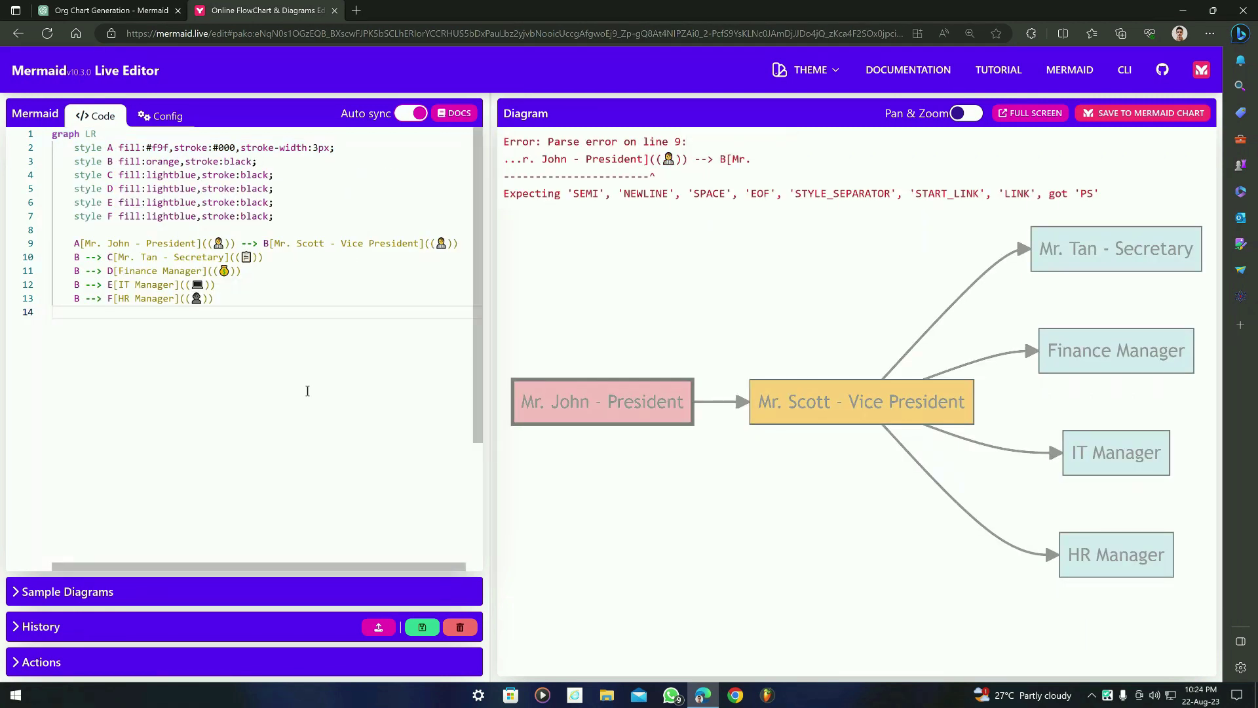
# - Switch back to ChatGPT, copy the full chart code from the earlier icon request and paste it into a new message
pyautogui.click(53, 6)
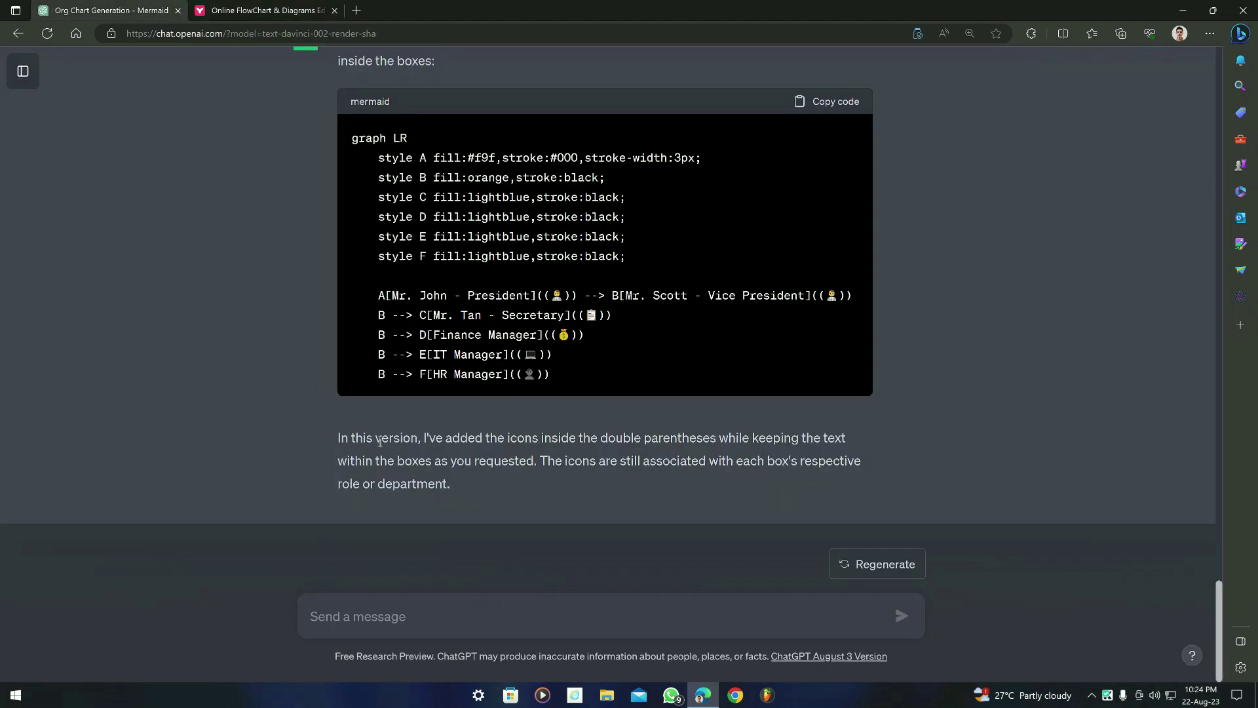
pyautogui.click(424, 618)
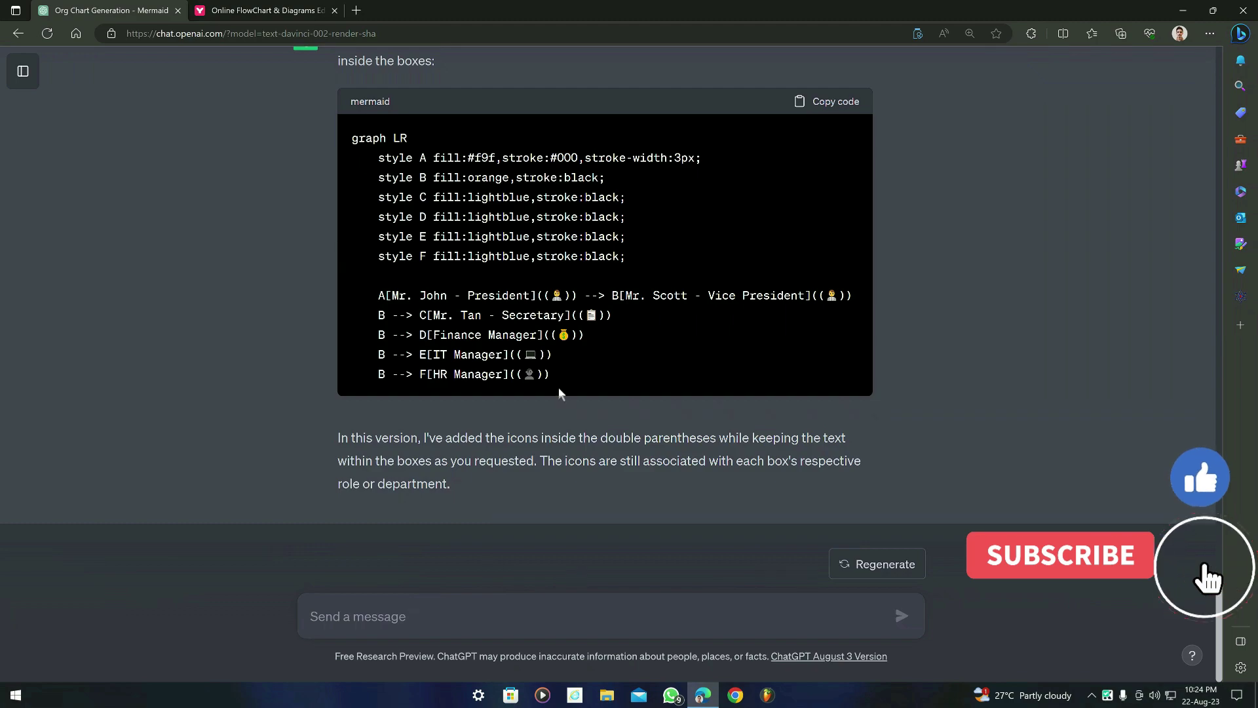
pyautogui.moveTo(552, 375); pyautogui.dragTo(368, 183)
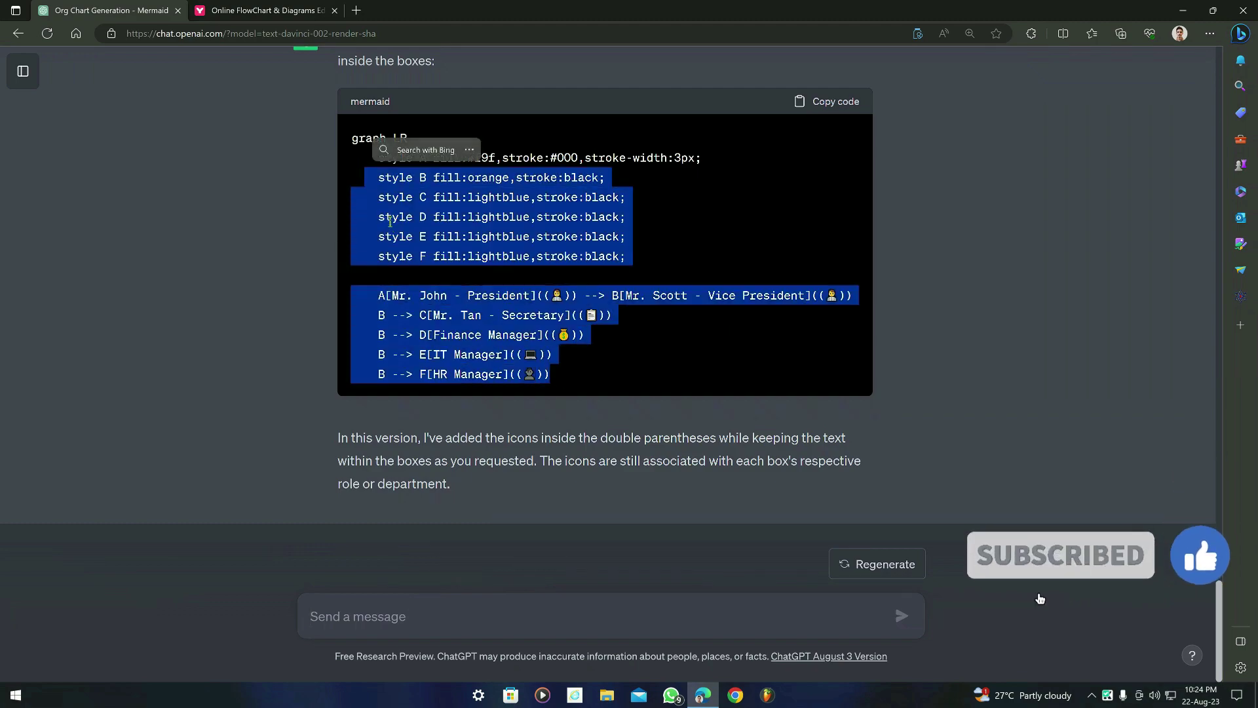
pyautogui.scroll(15, 1009, 384)
pyautogui.scroll(2, 535, 370)
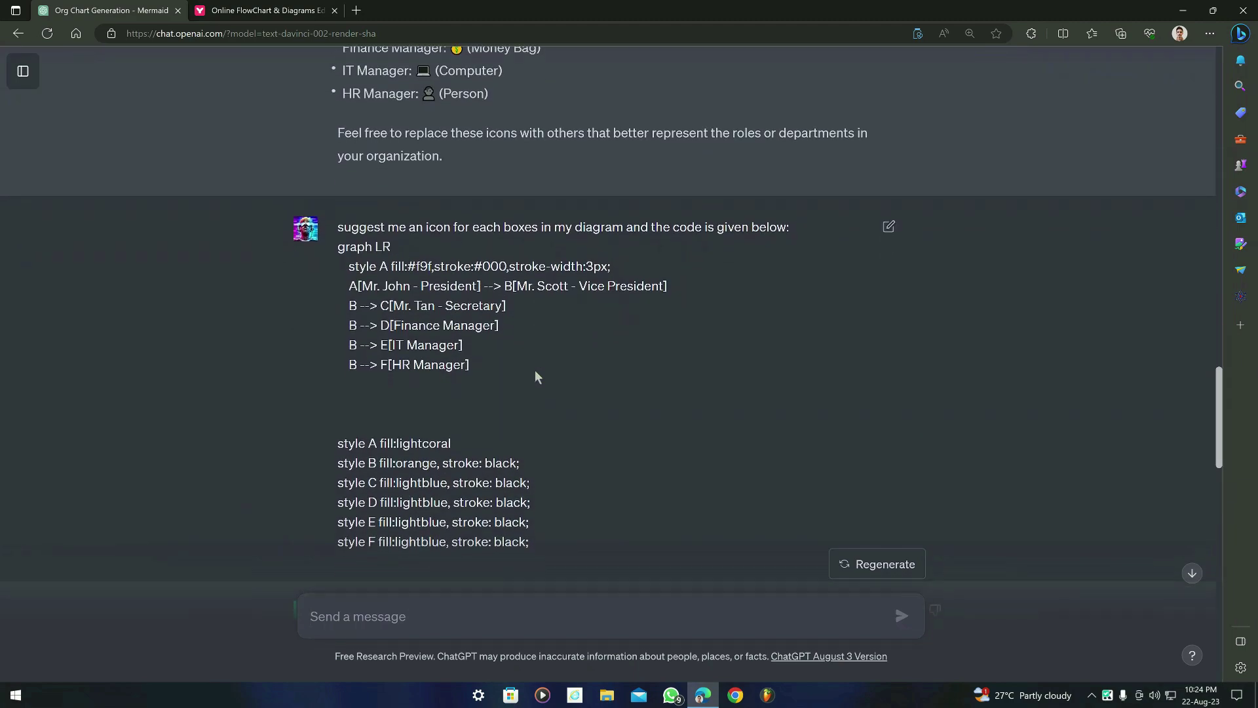
pyautogui.scroll(-2, 535, 367)
pyautogui.moveTo(533, 365); pyautogui.dragTo(339, 224)
pyautogui.hotkey('ctrl', 'c')
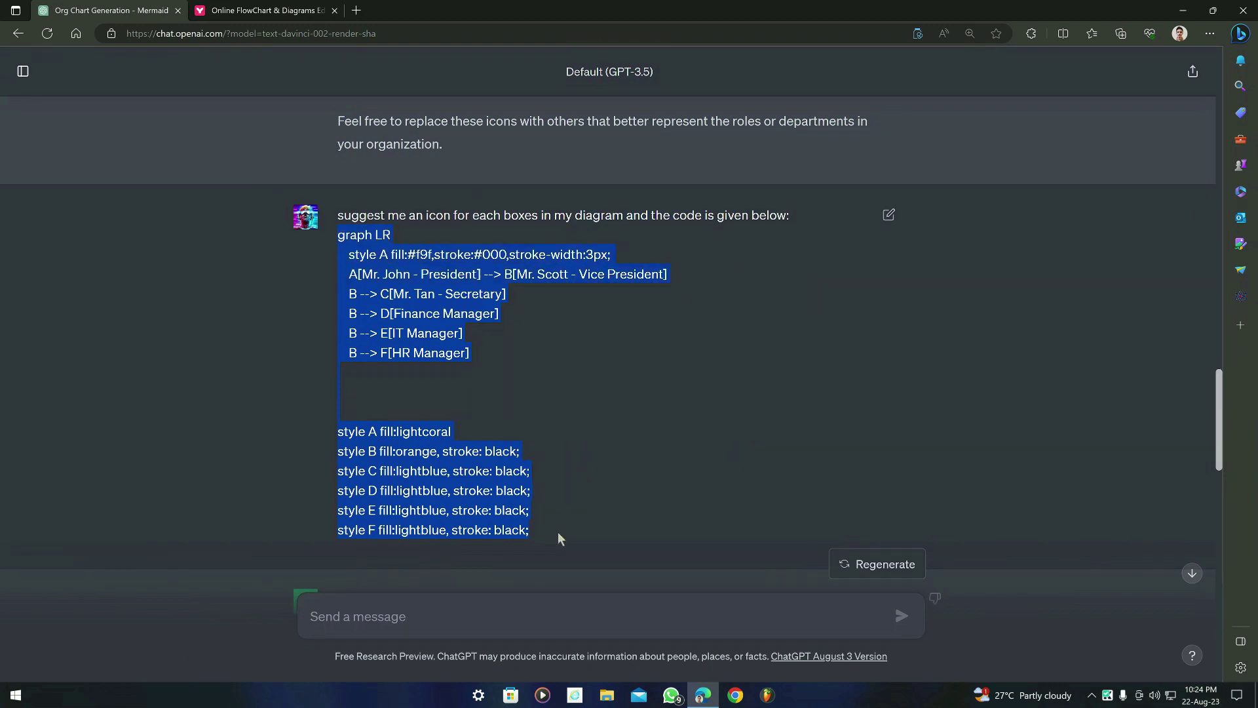
pyautogui.click(518, 614)
pyautogui.hotkey('ctrl', 'v')
pyautogui.scroll(-3, 453, 582)
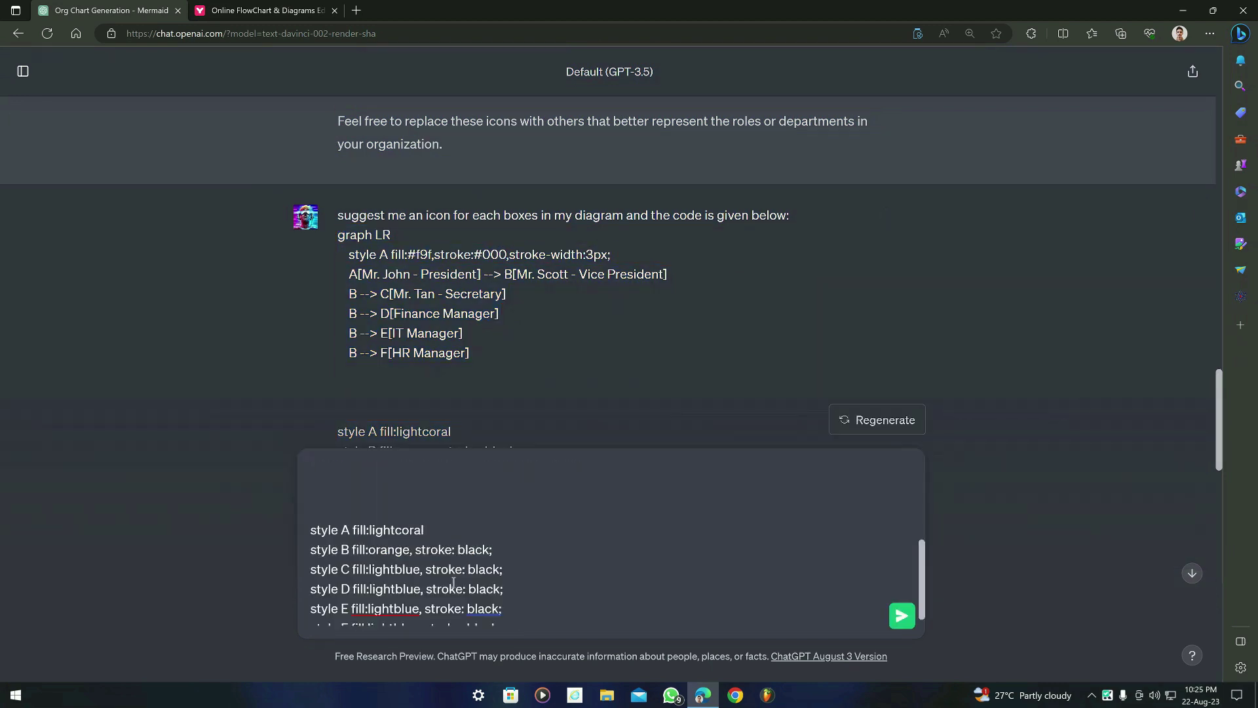
pyautogui.scroll(3, 450, 573)
pyautogui.scroll(1, 471, 549)
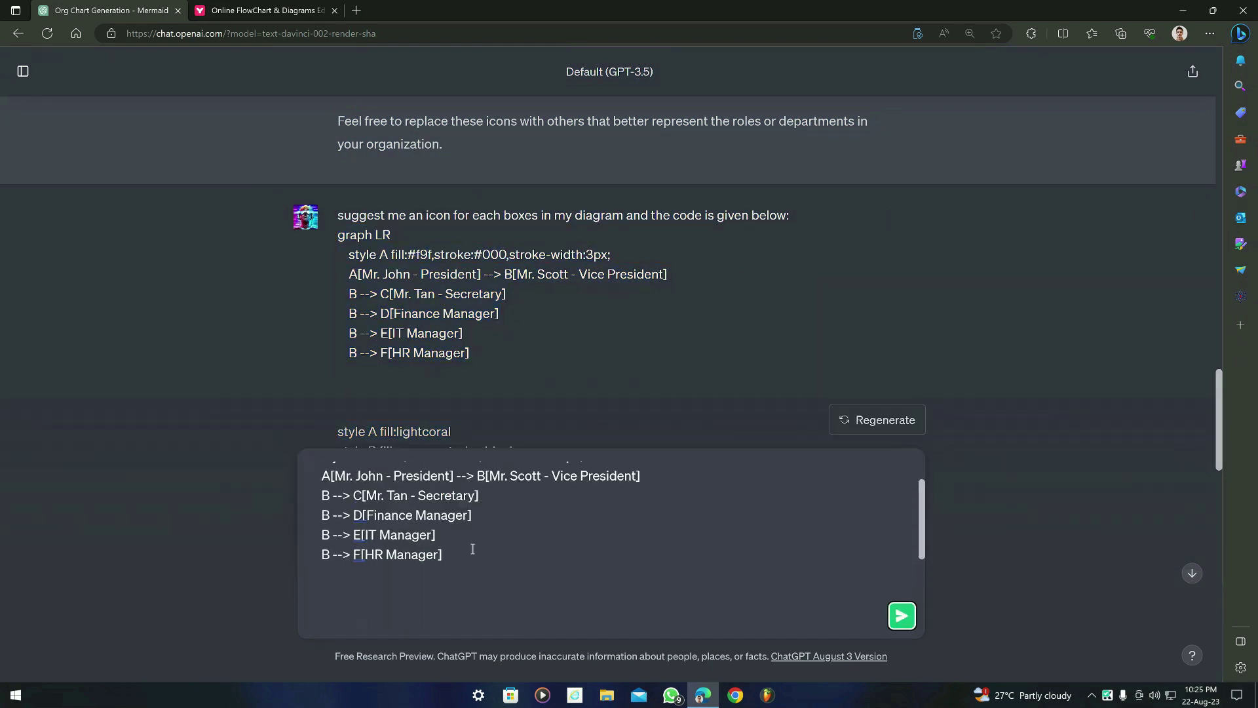
# - Add the line B["fab:fa-twitter for peace"] below the HR Manager line and bring the full code into the Mermaid Live Editor
pyautogui.click(368, 526)
pyautogui.write('B["')
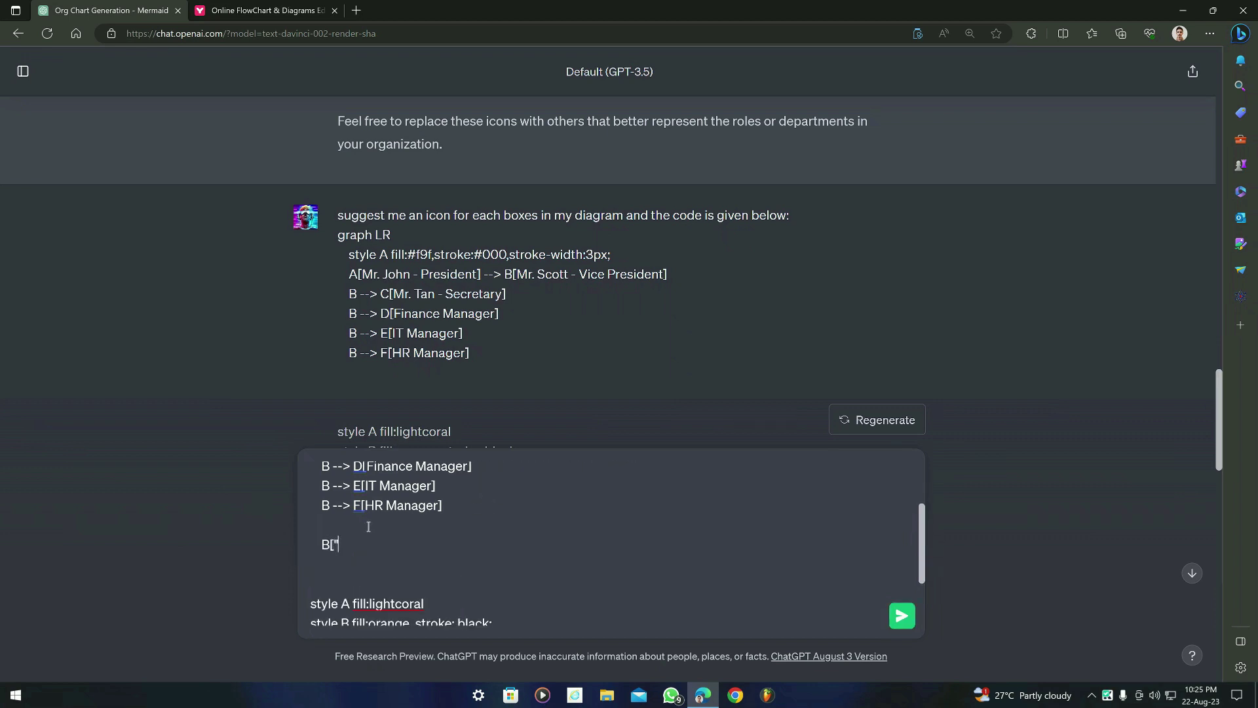
pyautogui.write('fab:fa-twitter for peace')
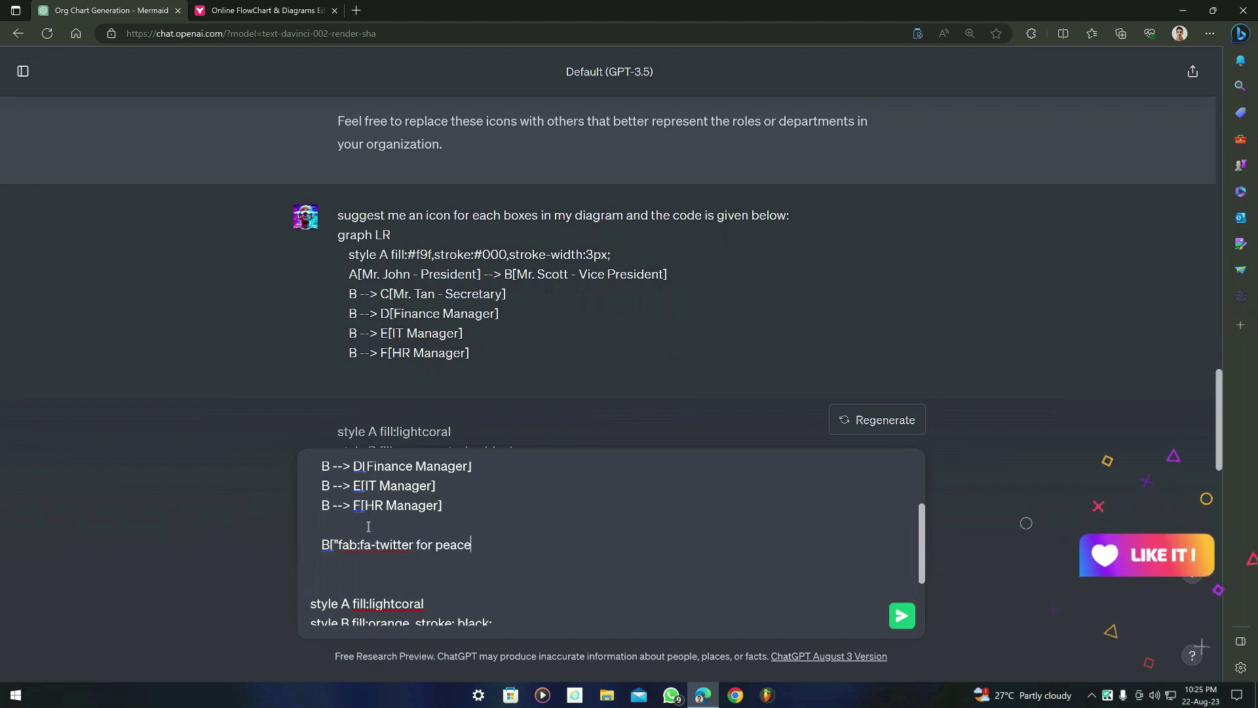
pyautogui.write('"')
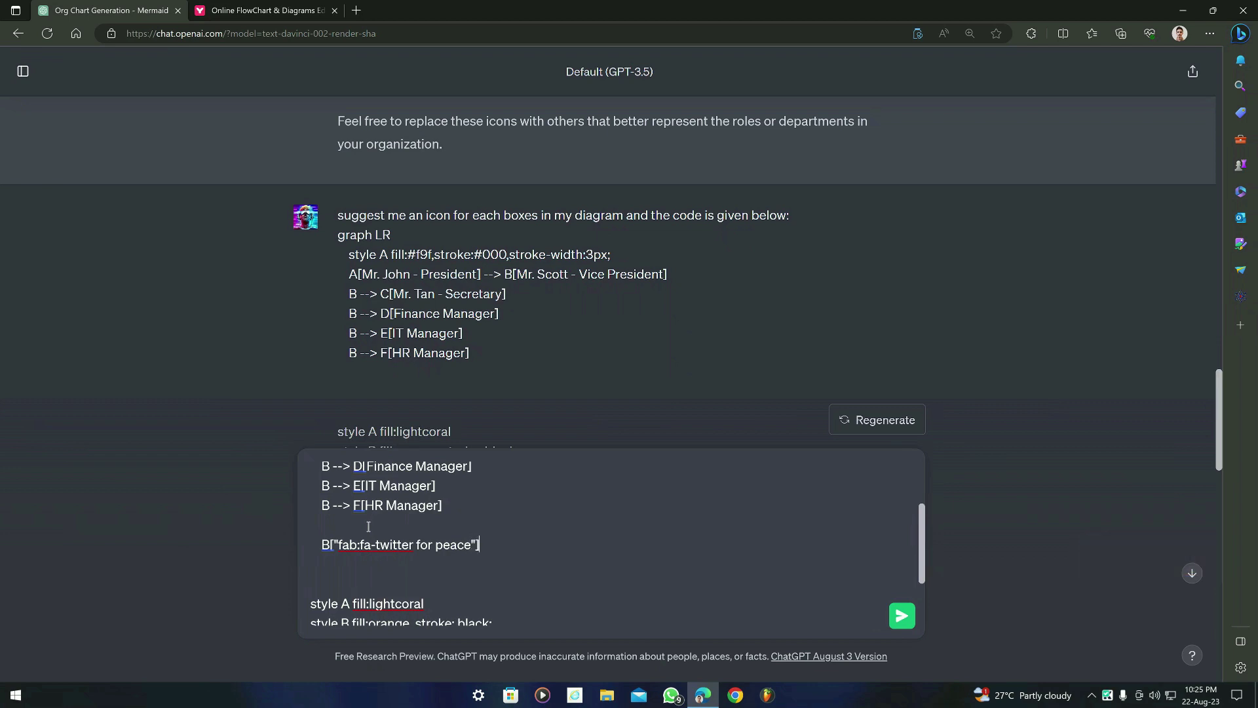
pyautogui.scroll(-1, 570, 535)
pyautogui.click(291, 8)
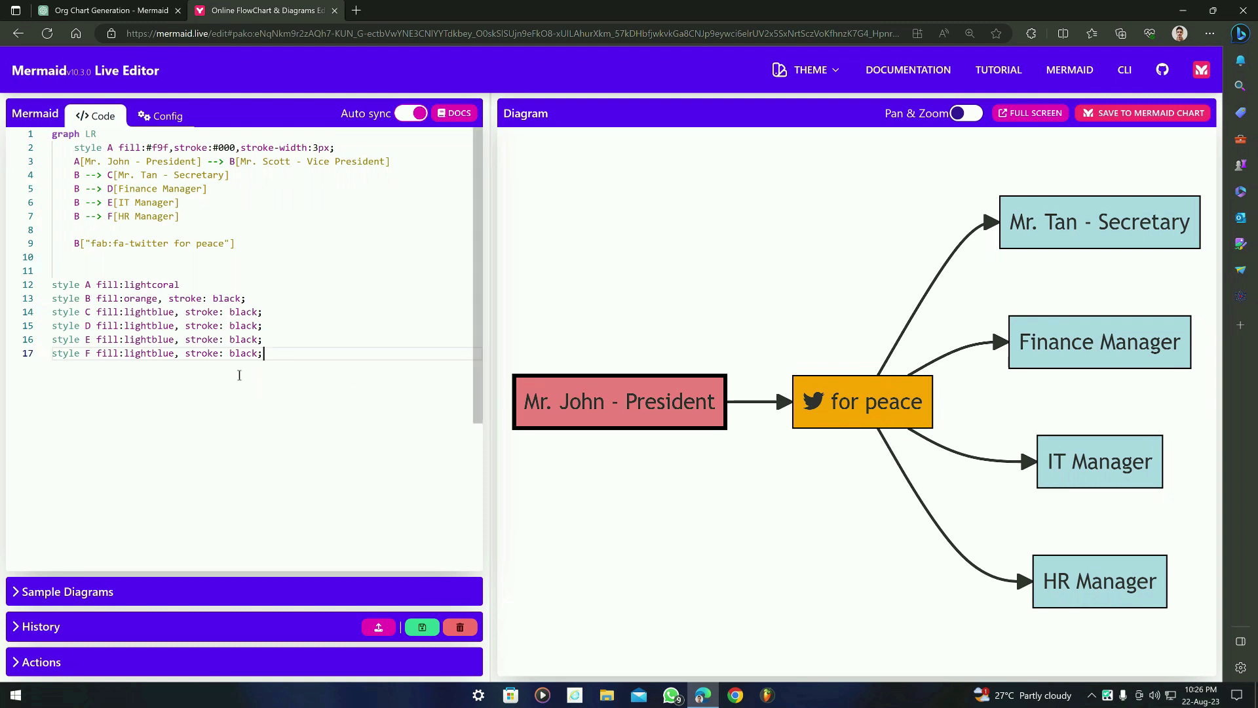
# - Duplicate the B["fab:fa-twitter for peace"] line directly below the style A line, set off by blank lines
pyautogui.click(351, 145)
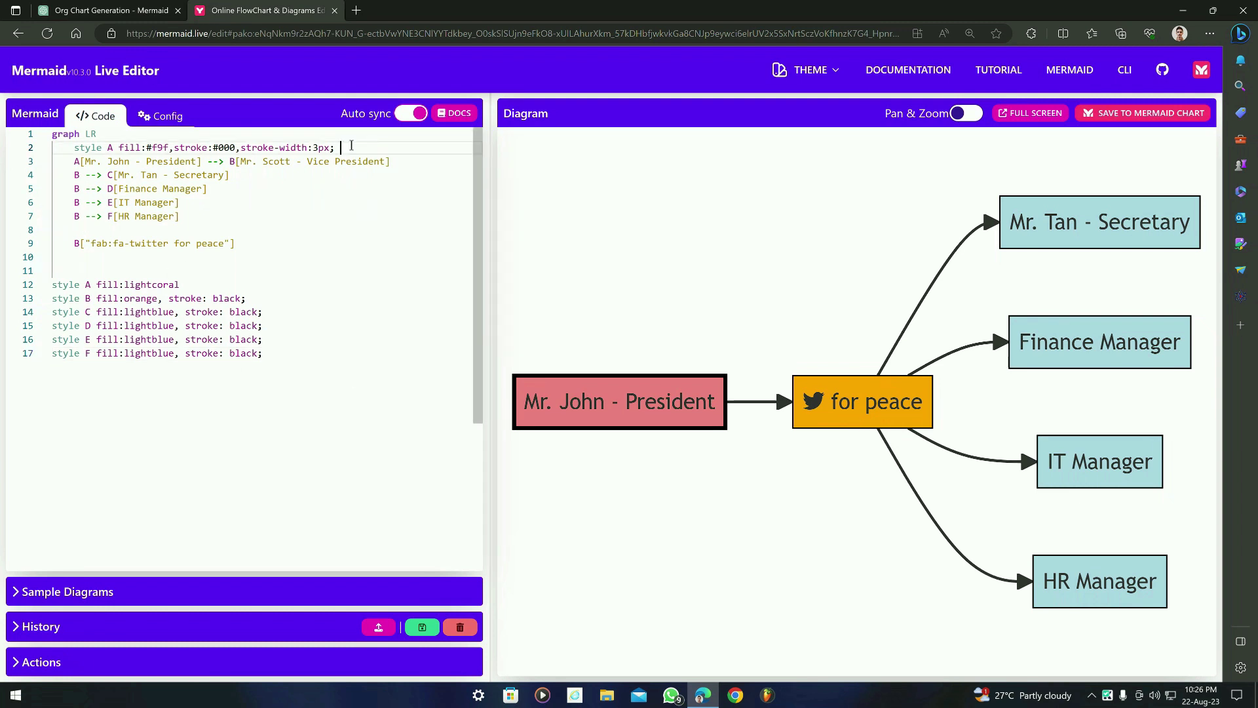
pyautogui.moveTo(75, 244); pyautogui.dragTo(238, 244)
pyautogui.hotkey('ctrl', 'c')
pyautogui.click(354, 149)
pyautogui.press('Return')
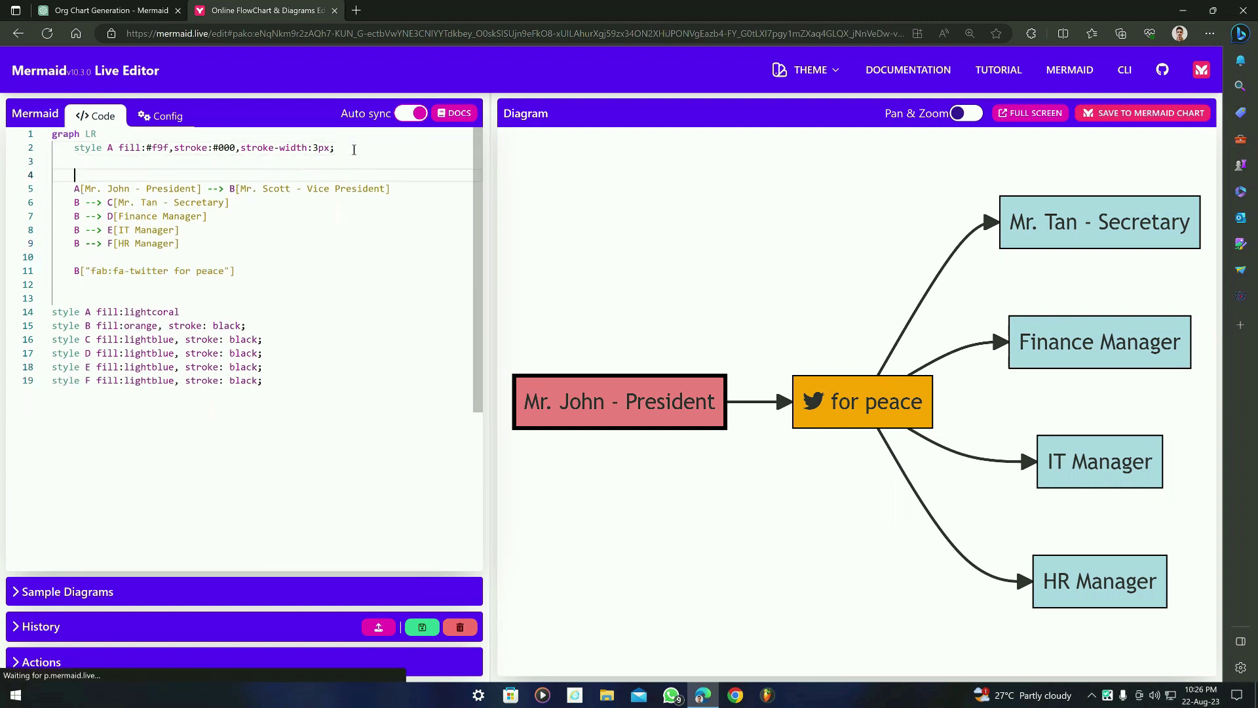
pyautogui.press('Return')
pyautogui.hotkey('ctrl', 'v')
pyautogui.press('Return')
# - Delete the duplicated Twitter icon line above the chart's node definitions
pyautogui.tripleClick(113, 176)
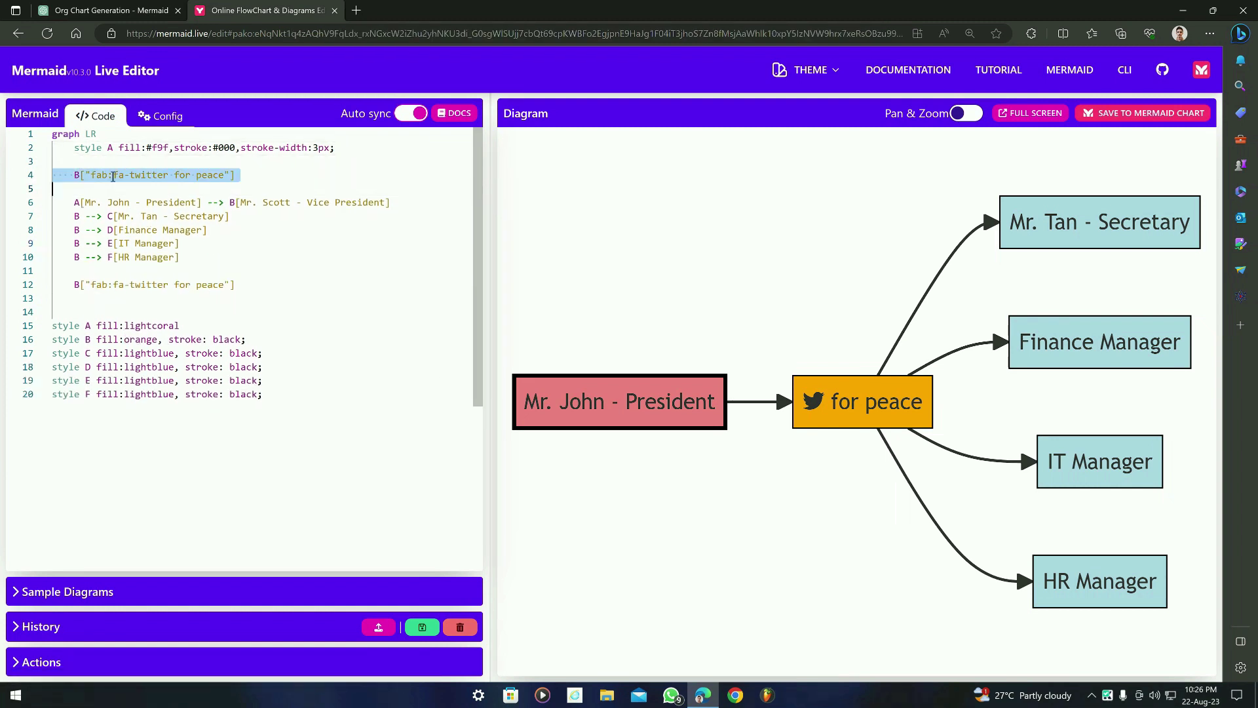
pyautogui.click(220, 248)
pyautogui.tripleClick(186, 176)
pyautogui.press('BackSpace')
pyautogui.press('BackSpace')
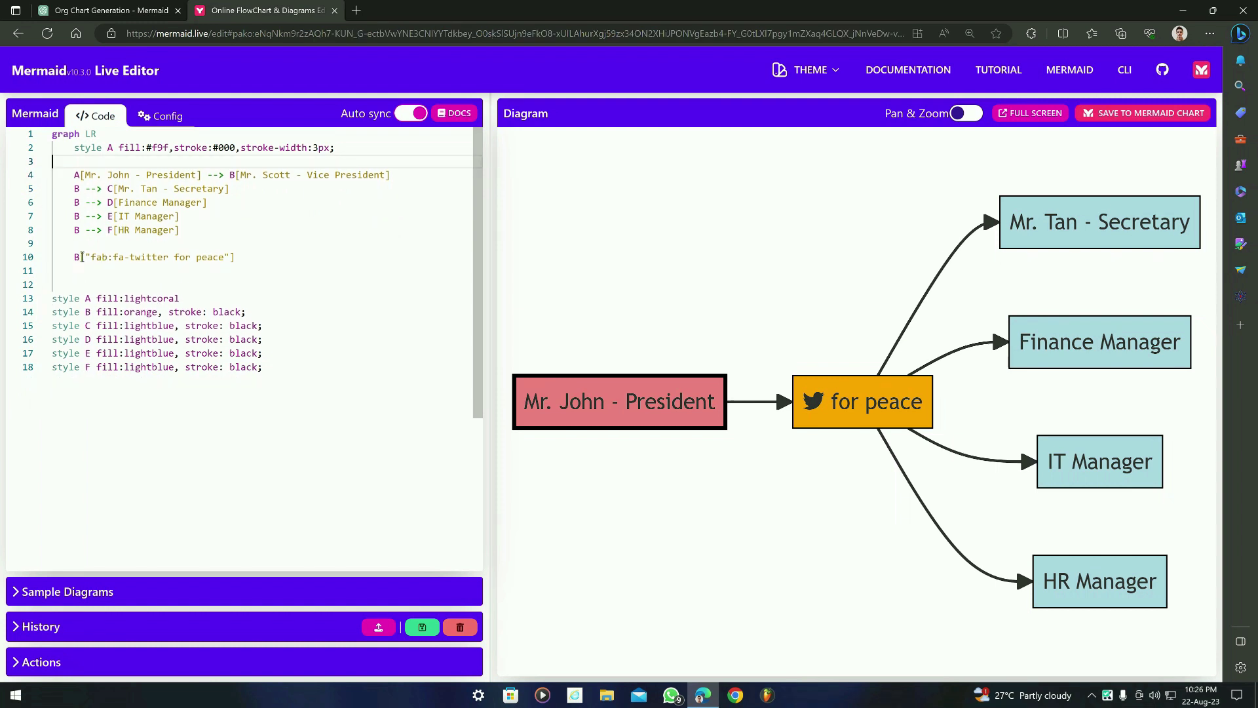
# - Move "fab:fa-twitter for peace" from its separate line into node B's brackets, in front of the Vice President label
pyautogui.moveTo(82, 257); pyautogui.dragTo(136, 256)
pyautogui.press('BackSpace')
pyautogui.press('BackSpace')
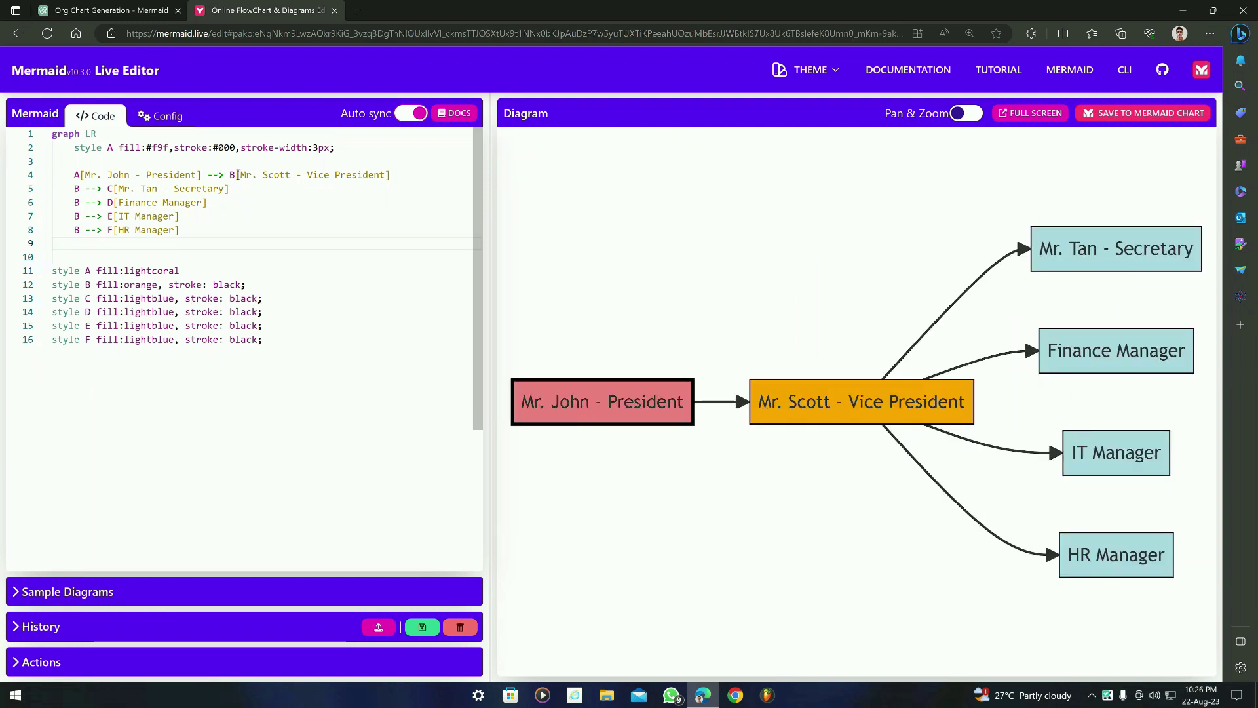
pyautogui.click(238, 174)
pyautogui.hotkey('ctrl', 'v')
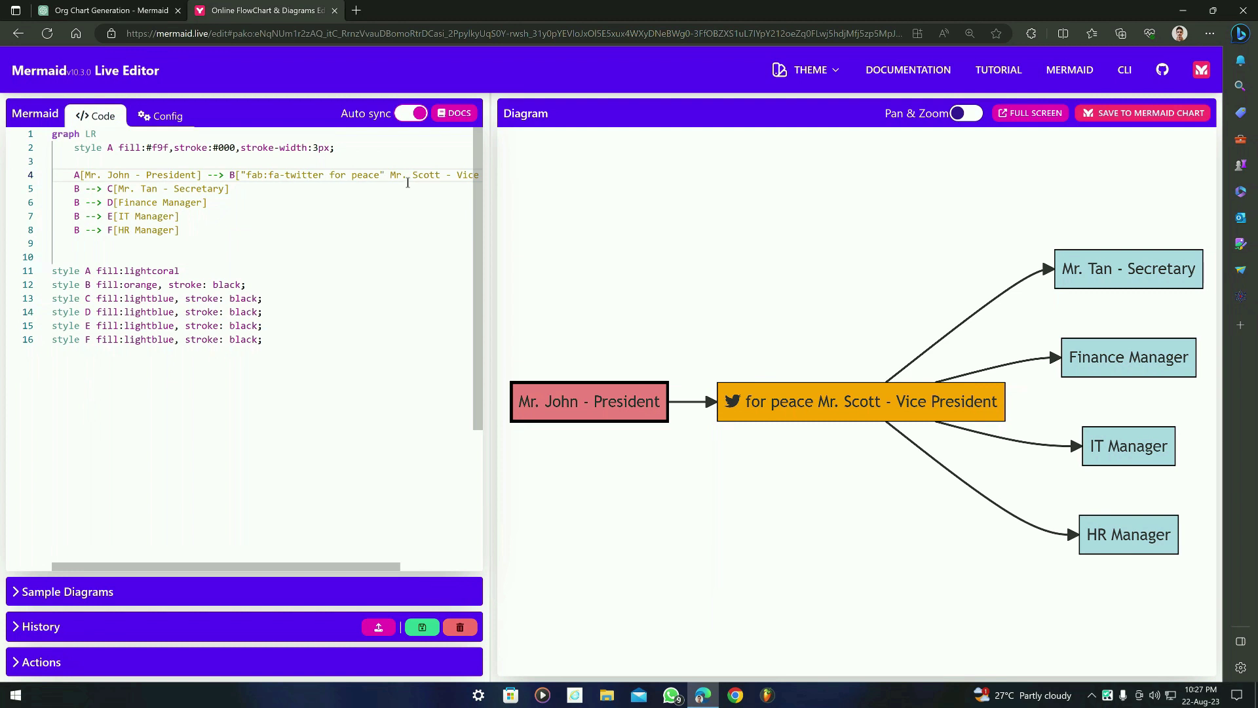
# - Remove the words "for peace" from node B's label, leaving "fab:fa-twitter" as its icon code
pyautogui.press('BackSpace')
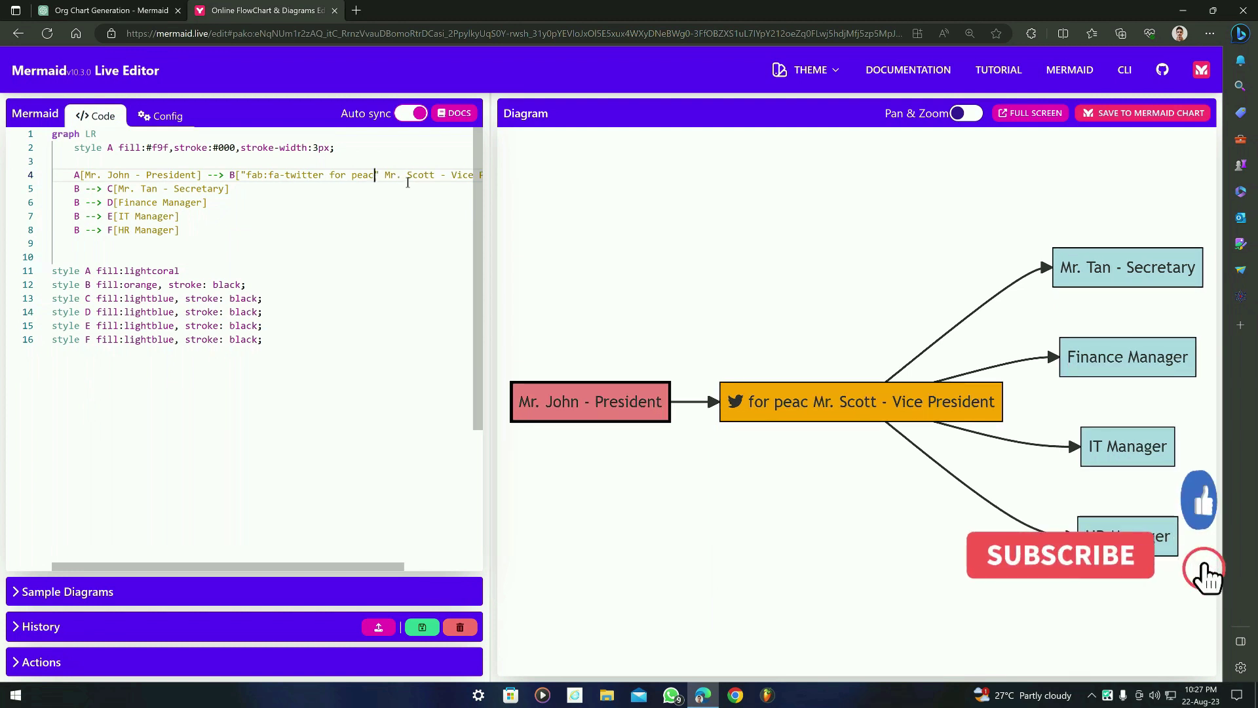
pyautogui.press('BackSpace')
pyautogui.press('BackSpace')
pyautogui.press('BackSpace')
pyautogui.press('BackSpace')
pyautogui.press('BackSpace')
pyautogui.press('BackSpace')
pyautogui.press('BackSpace')
pyautogui.press('BackSpace')
pyautogui.press('BackSpace')
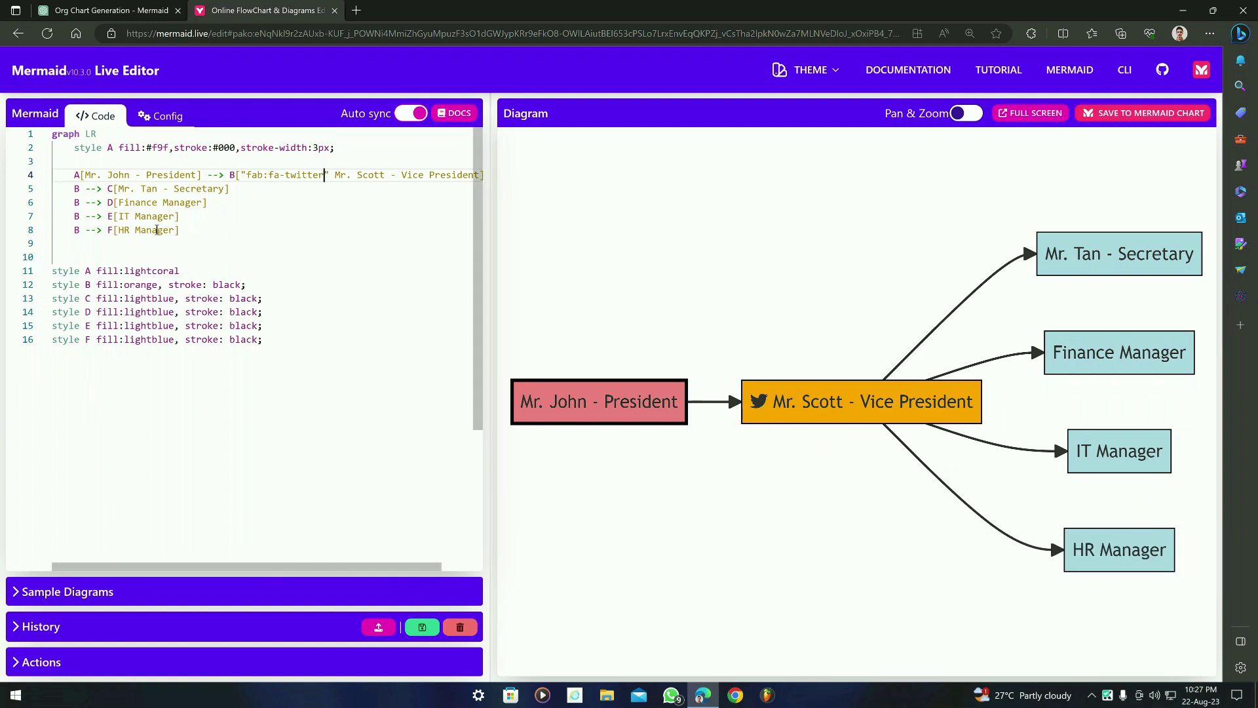
# - Add the icon code "fa:fa-laptop-code" in front of the IT Manager label in node E
pyautogui.press('Down')
pyautogui.press('Down')
pyautogui.press('Down')
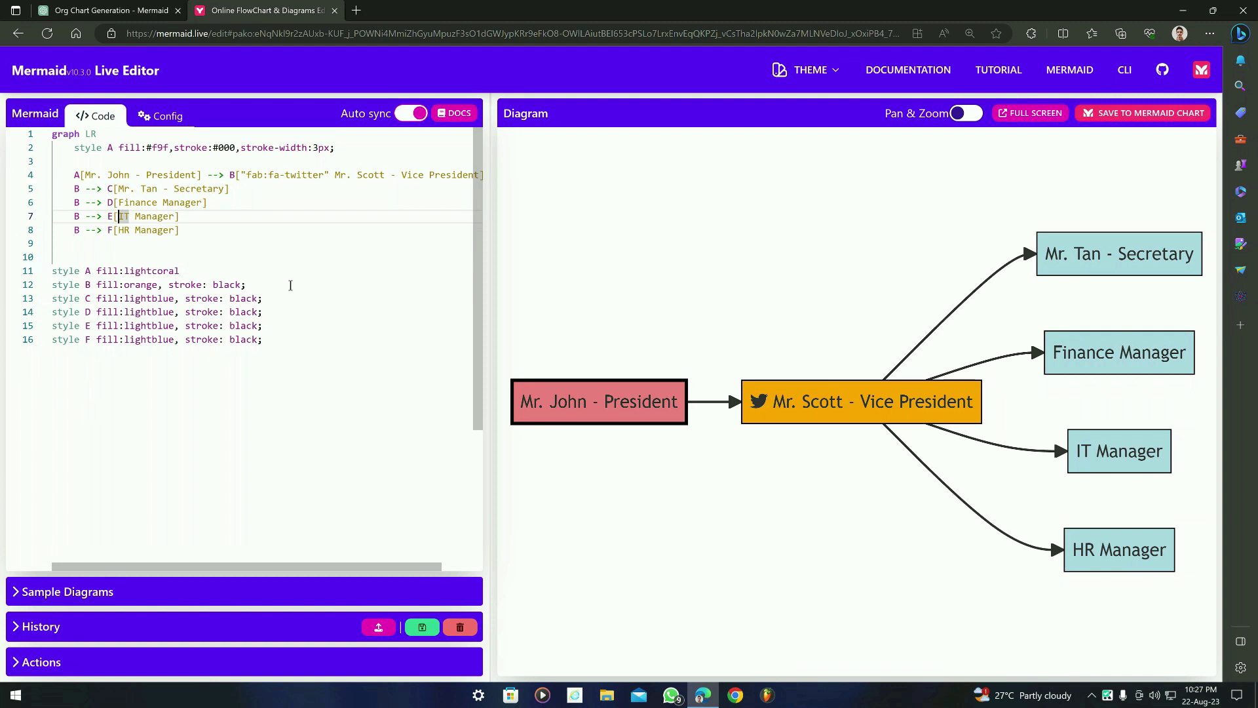
pyautogui.write('"')
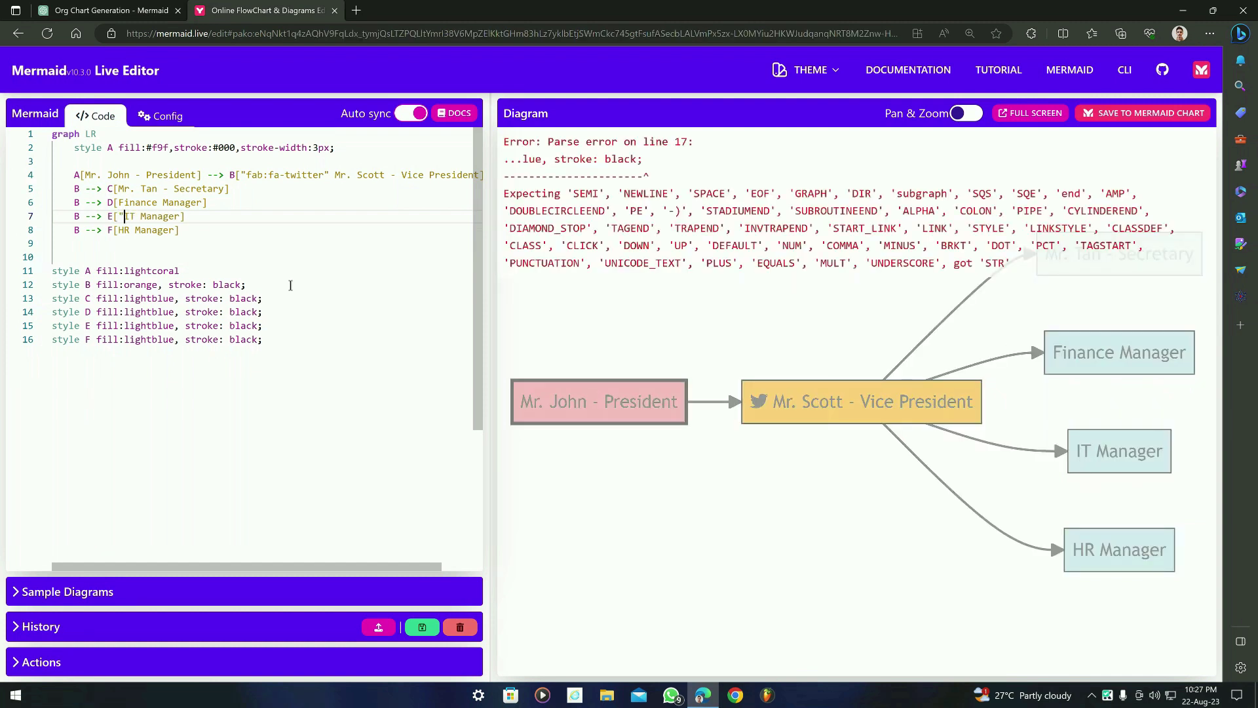
pyautogui.write('fa:fa-laptop-code')
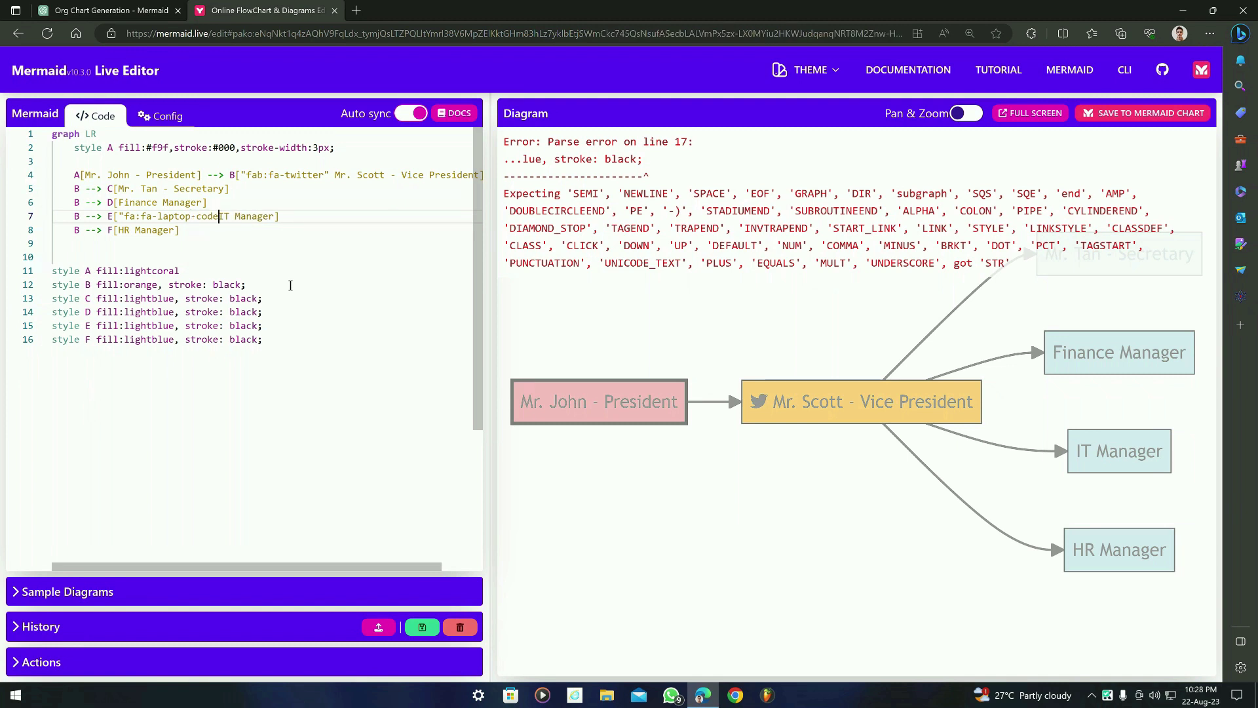
pyautogui.write('"')
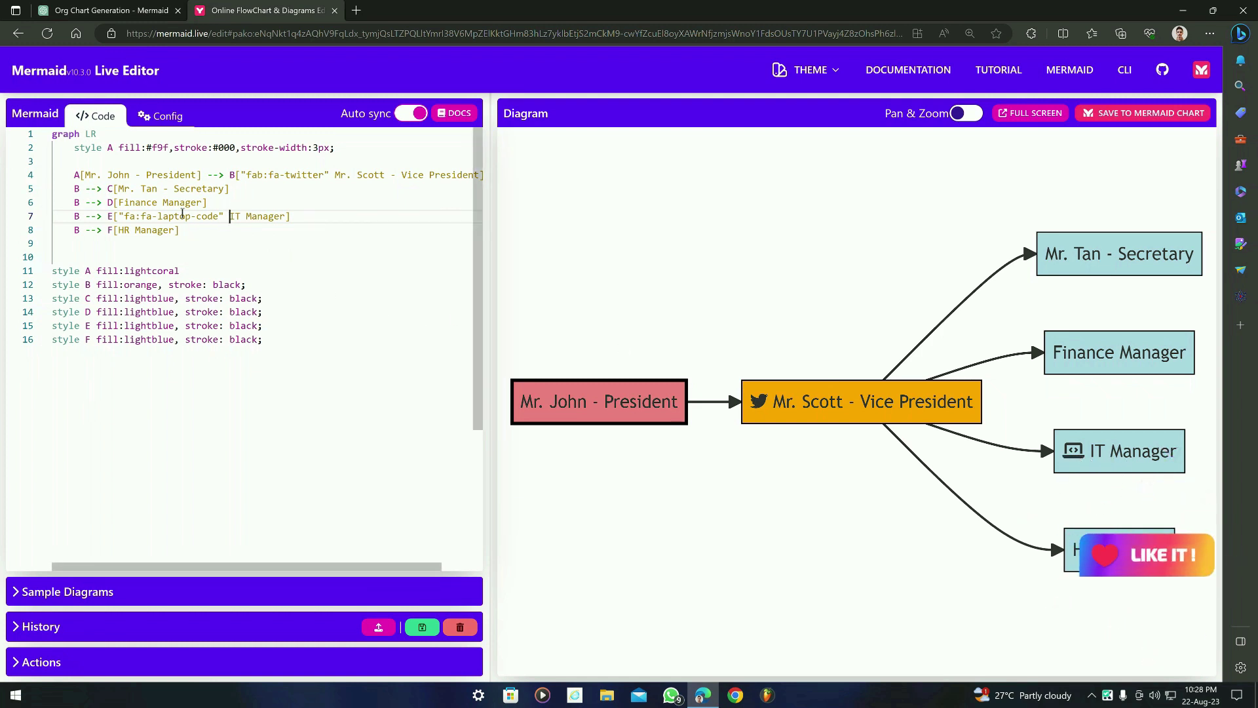
# - Add the icon code "fa:fa-money-check-alt" in front of the Finance Manager label in node D
pyautogui.click(121, 202)
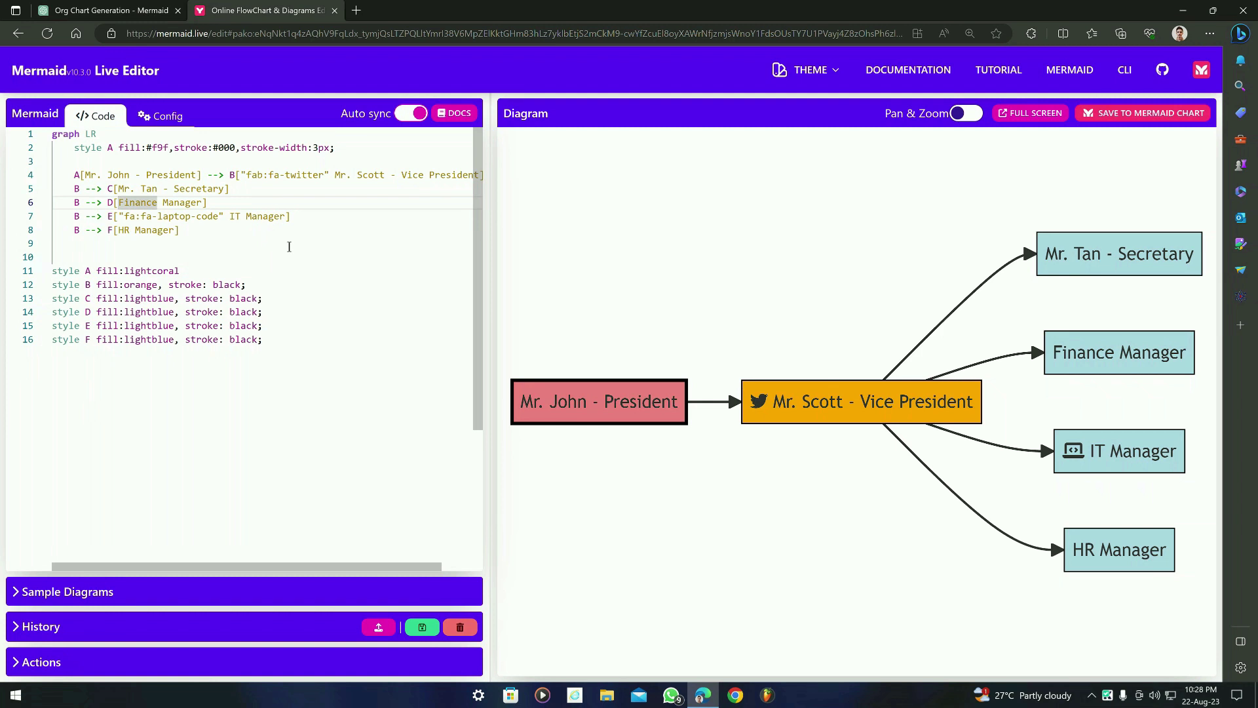
pyautogui.write('"fa')
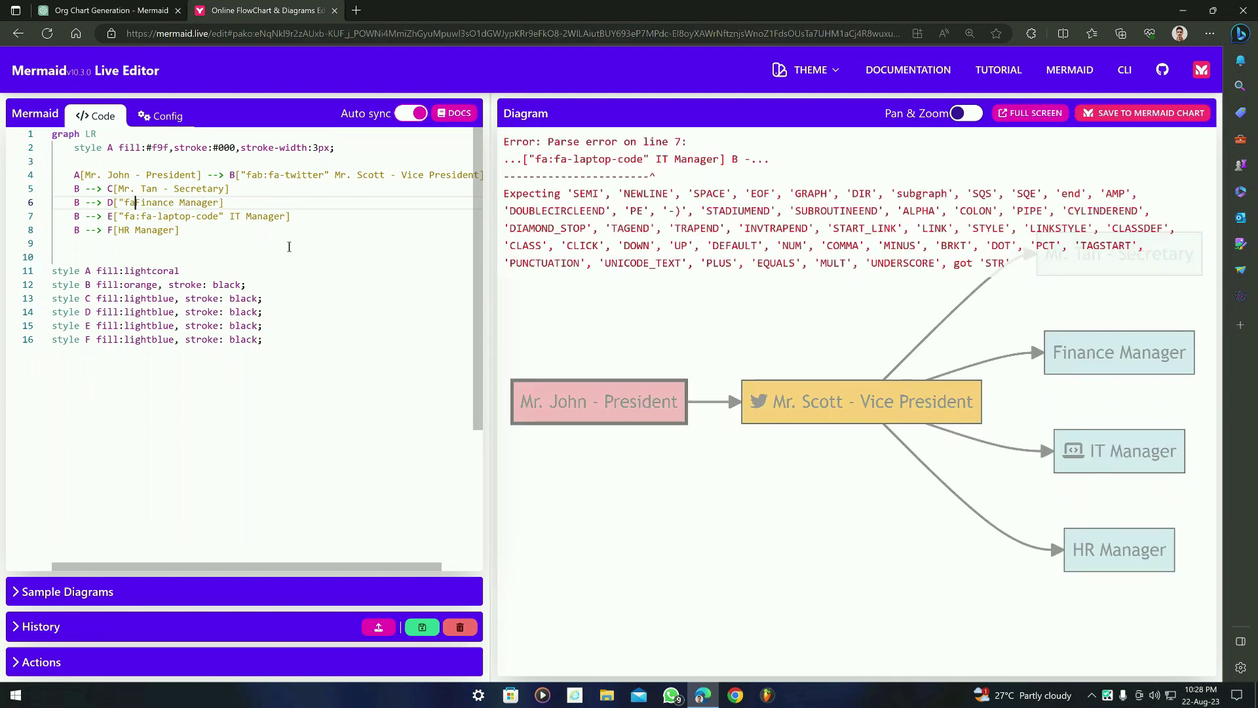
pyautogui.write(':fa-mo')
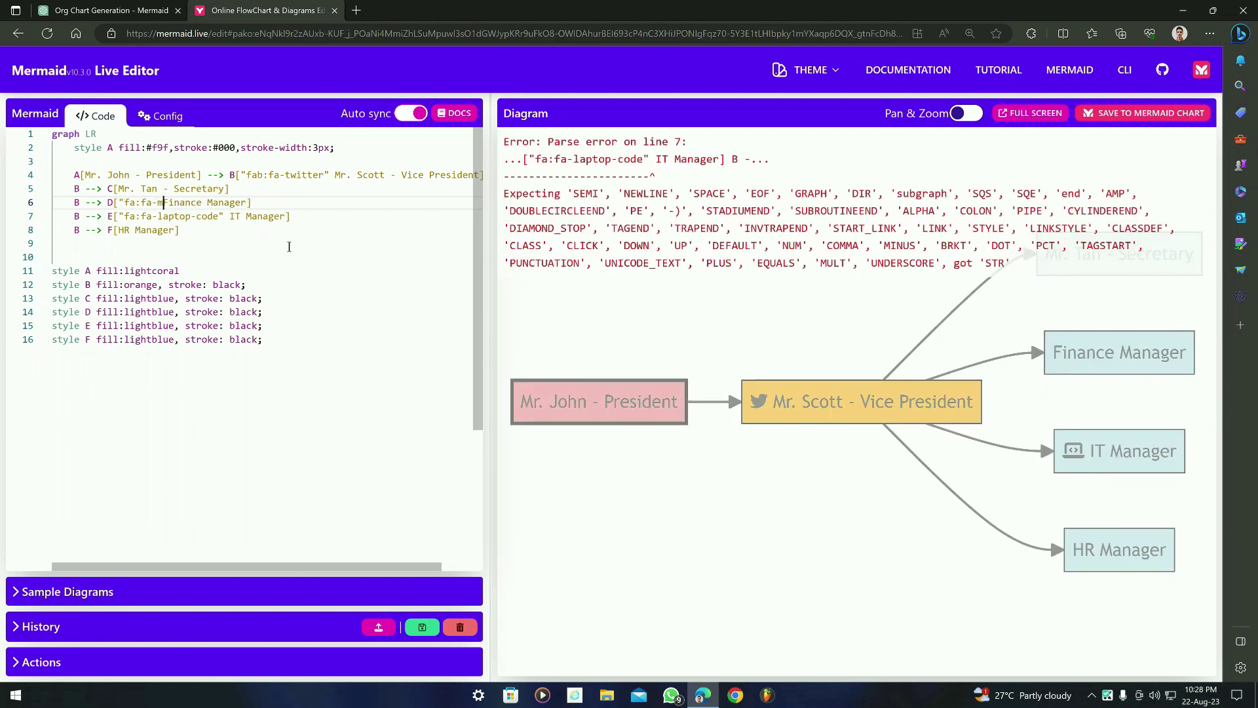
pyautogui.write('ney-check')
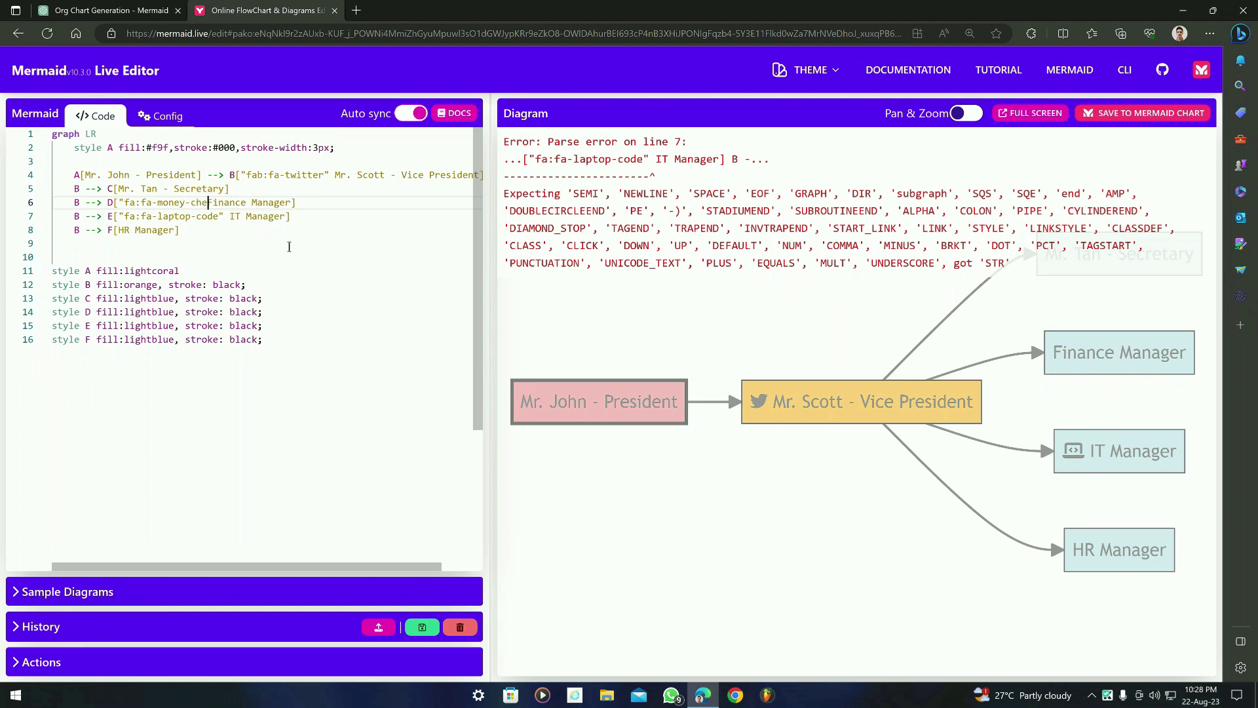
pyautogui.write('-alt"')
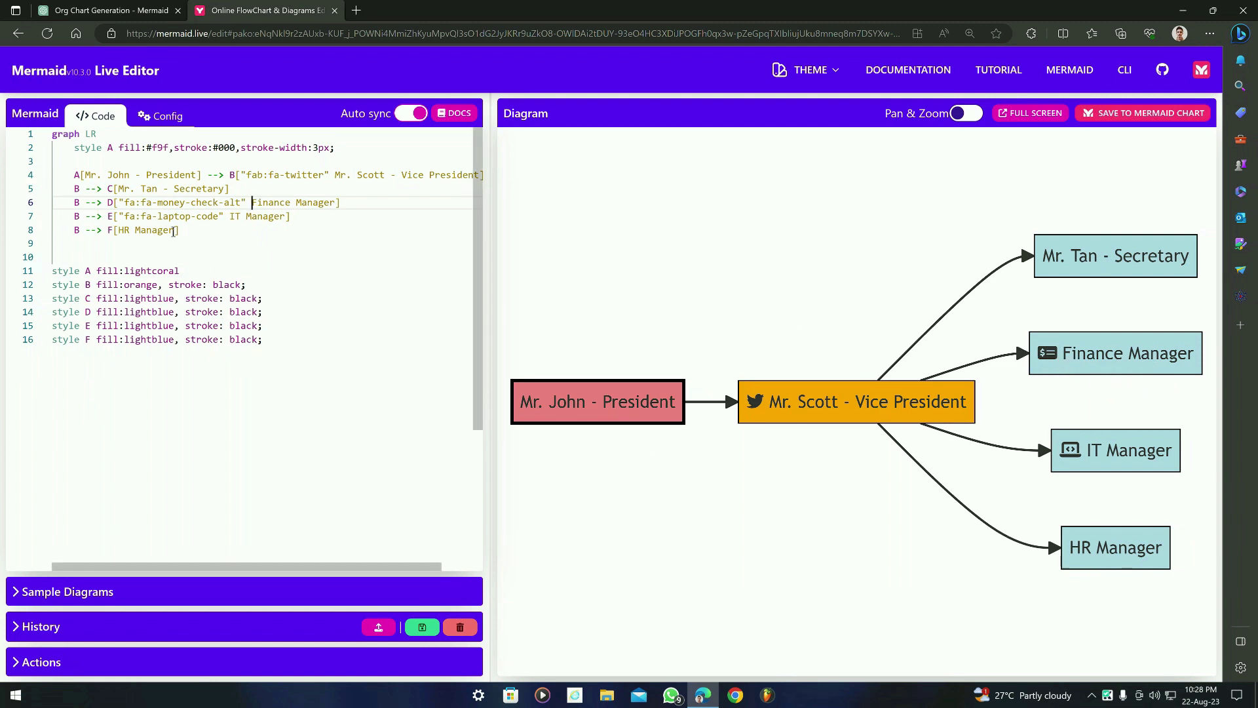
# - Add the icon code "fa:fa-users" in front of the HR Manager label in node F
pyautogui.moveTo(120, 229); pyautogui.dragTo(177, 230)
pyautogui.write('"')
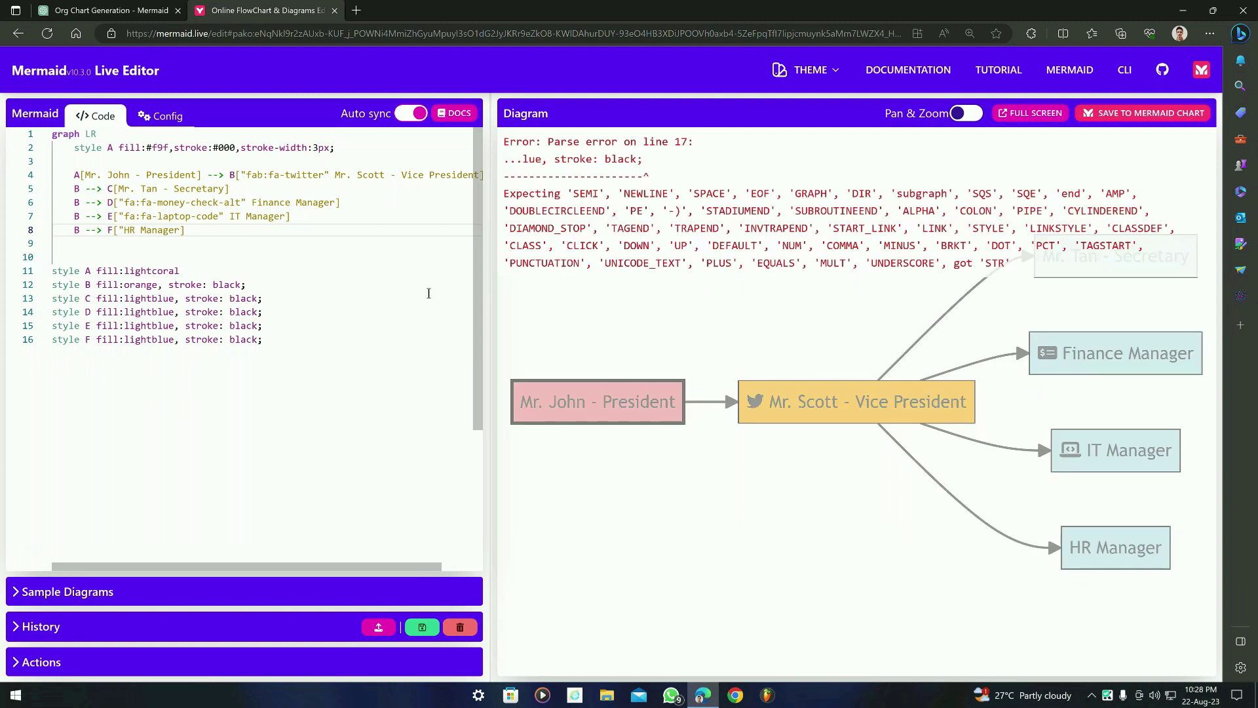
pyautogui.write('fa:fa')
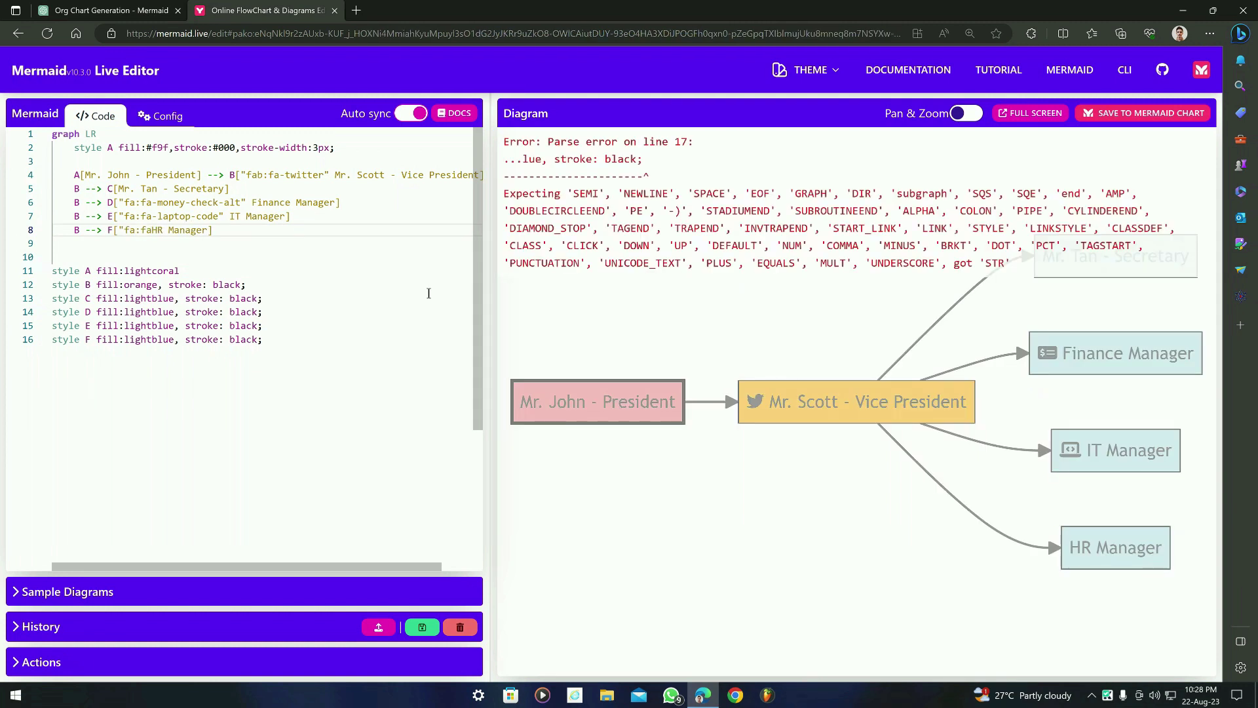
pyautogui.write('-users')
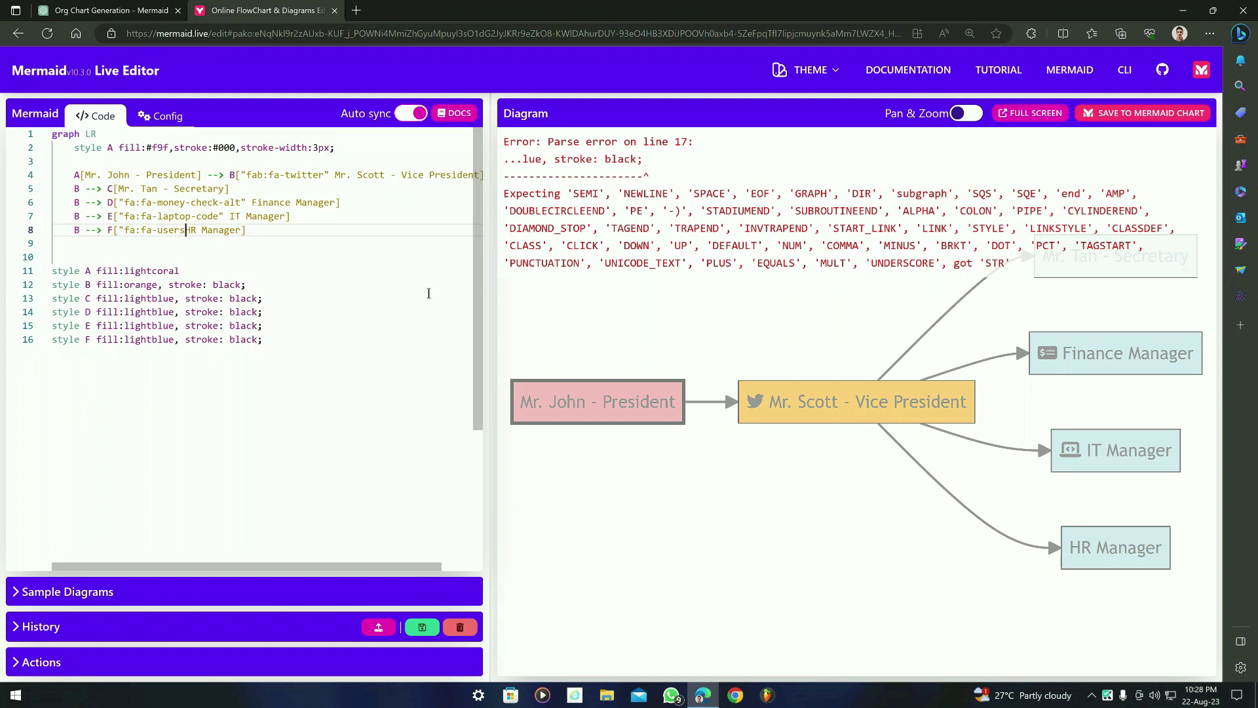
pyautogui.write('"')
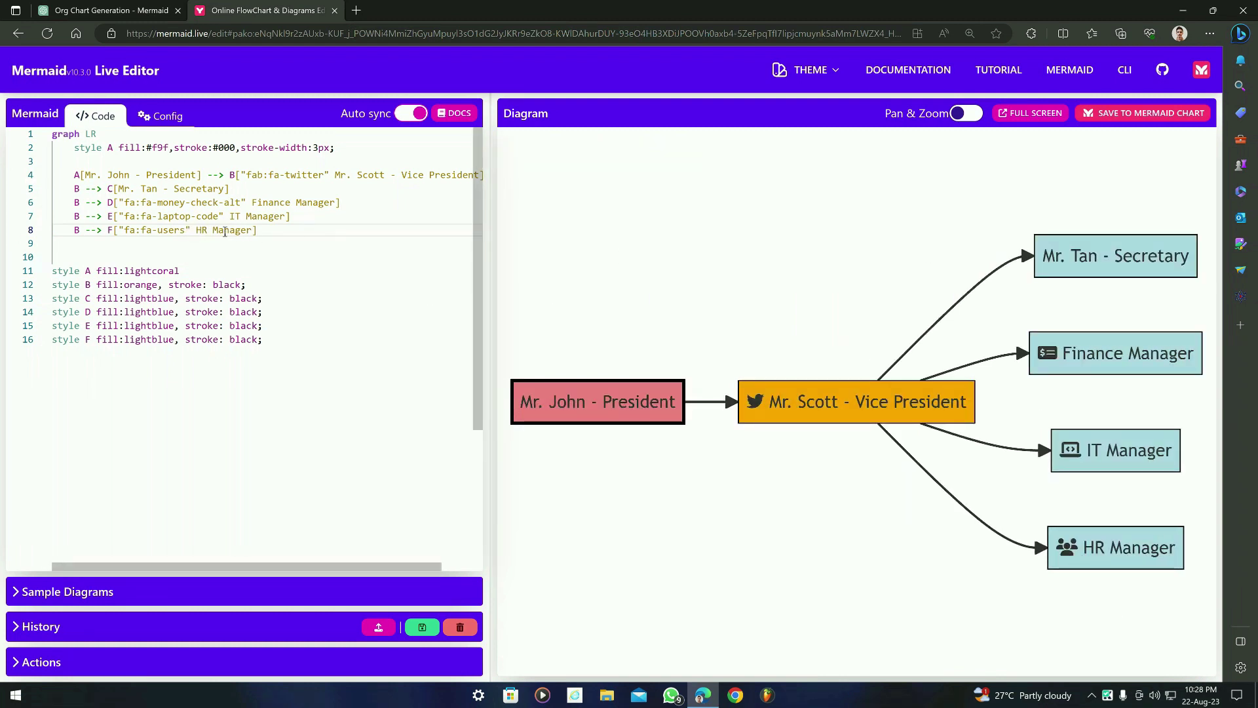
# - Add the icon code "fa:fa-user-tie" in front of the Secretary's label in node C
pyautogui.click(121, 188)
pyautogui.write('"fa')
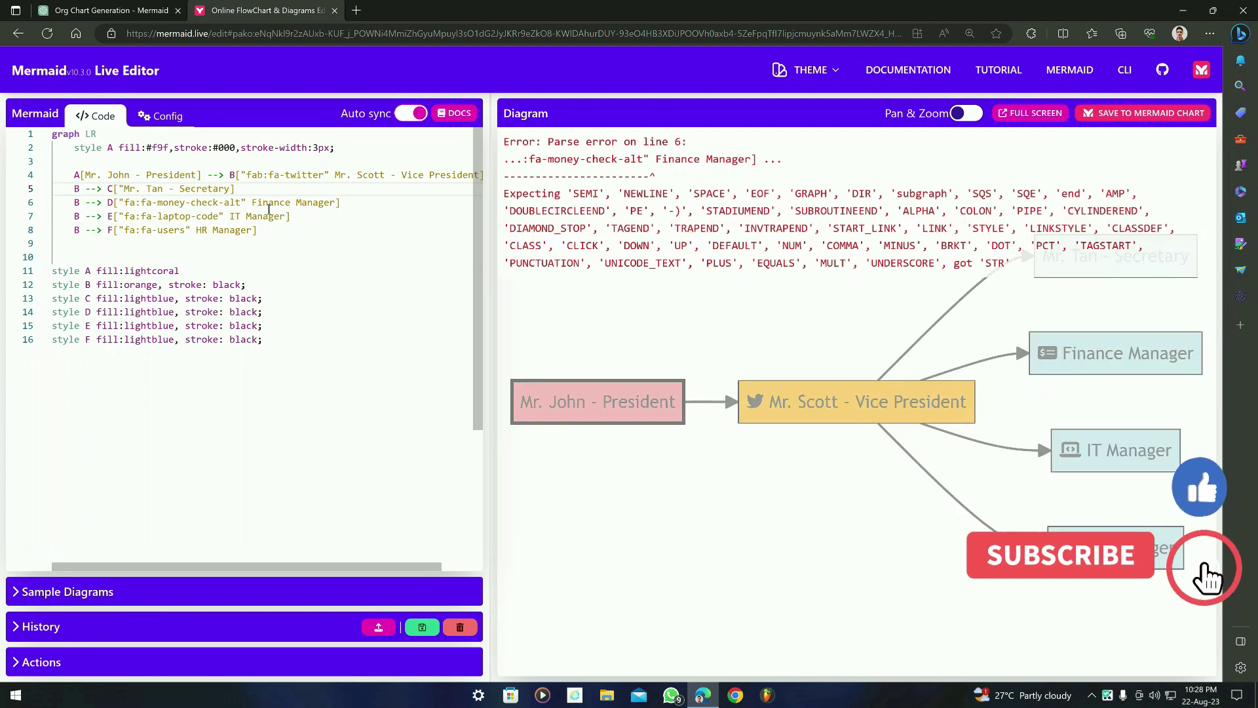
pyautogui.write(':fa-use')
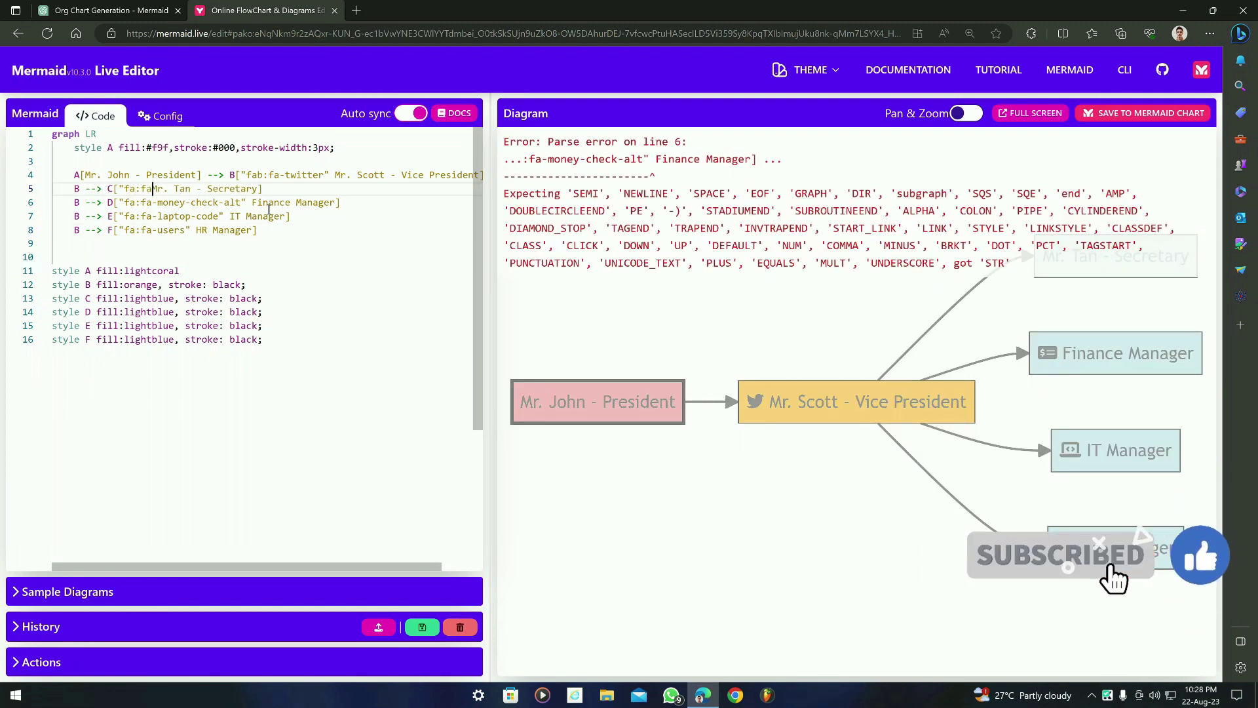
pyautogui.write('r-tie"')
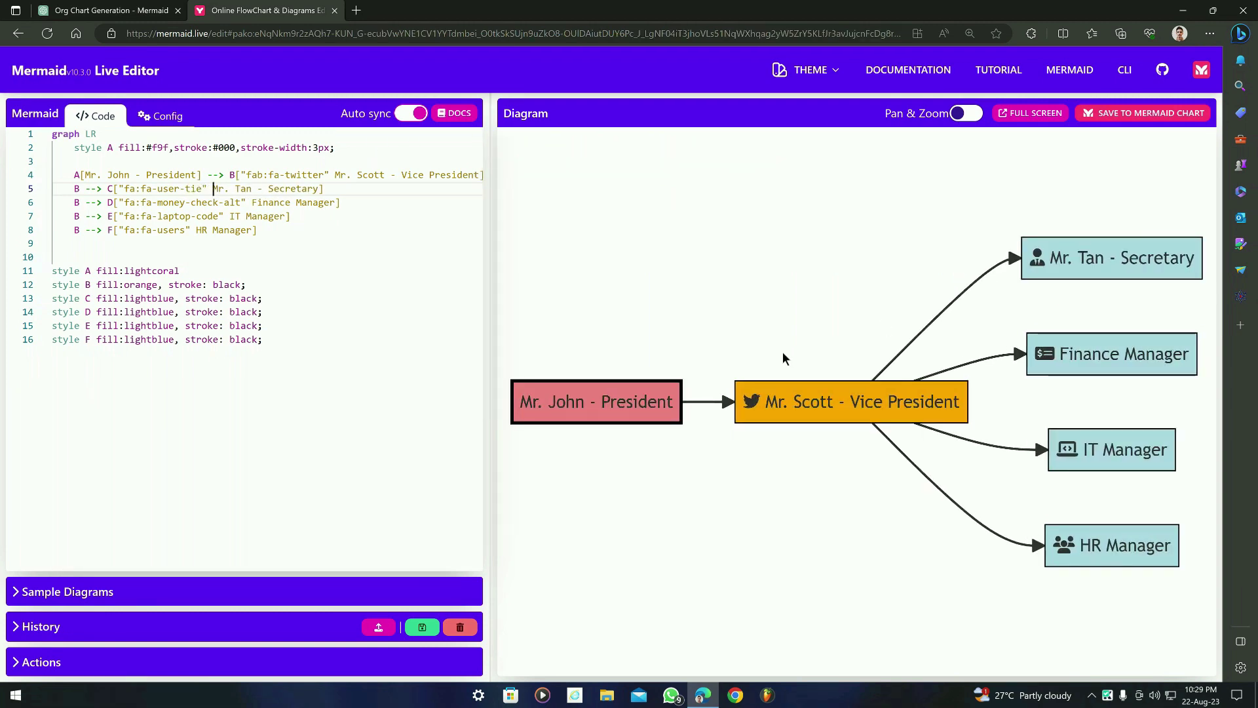
# - Add the icon code "fa:fa-user-tie" in front of the President's label in node A
pyautogui.click(87, 171)
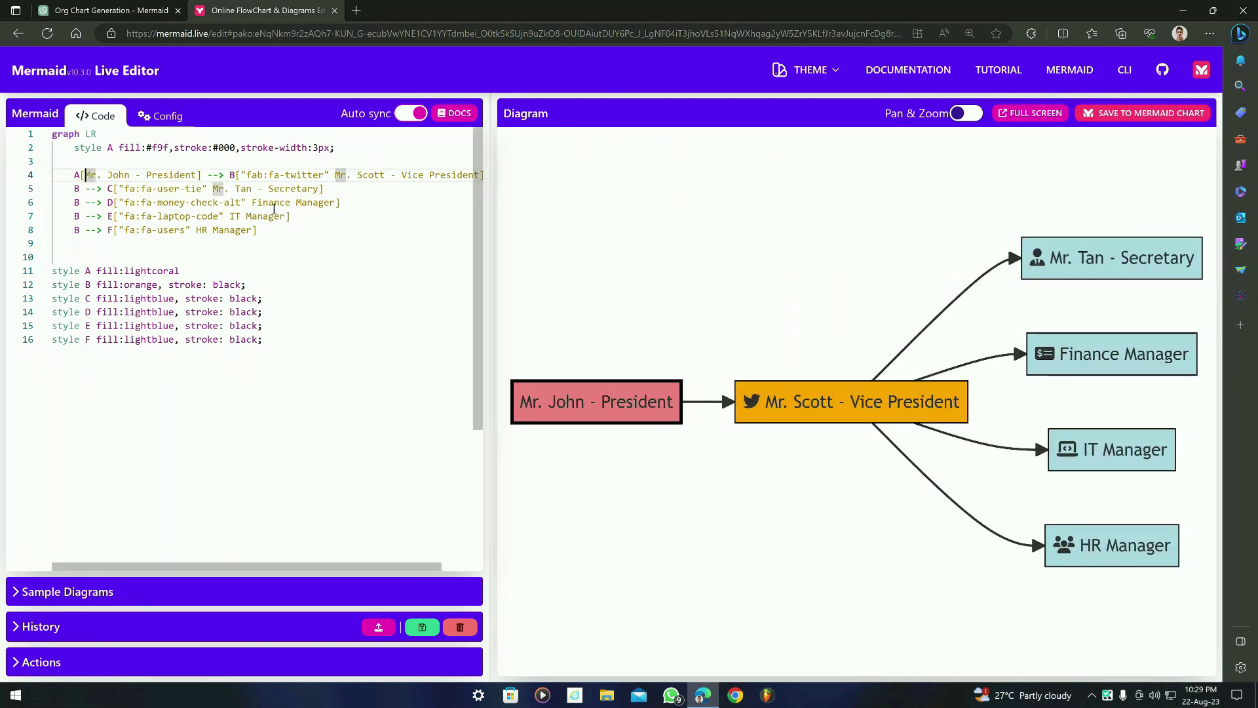
pyautogui.write('"')
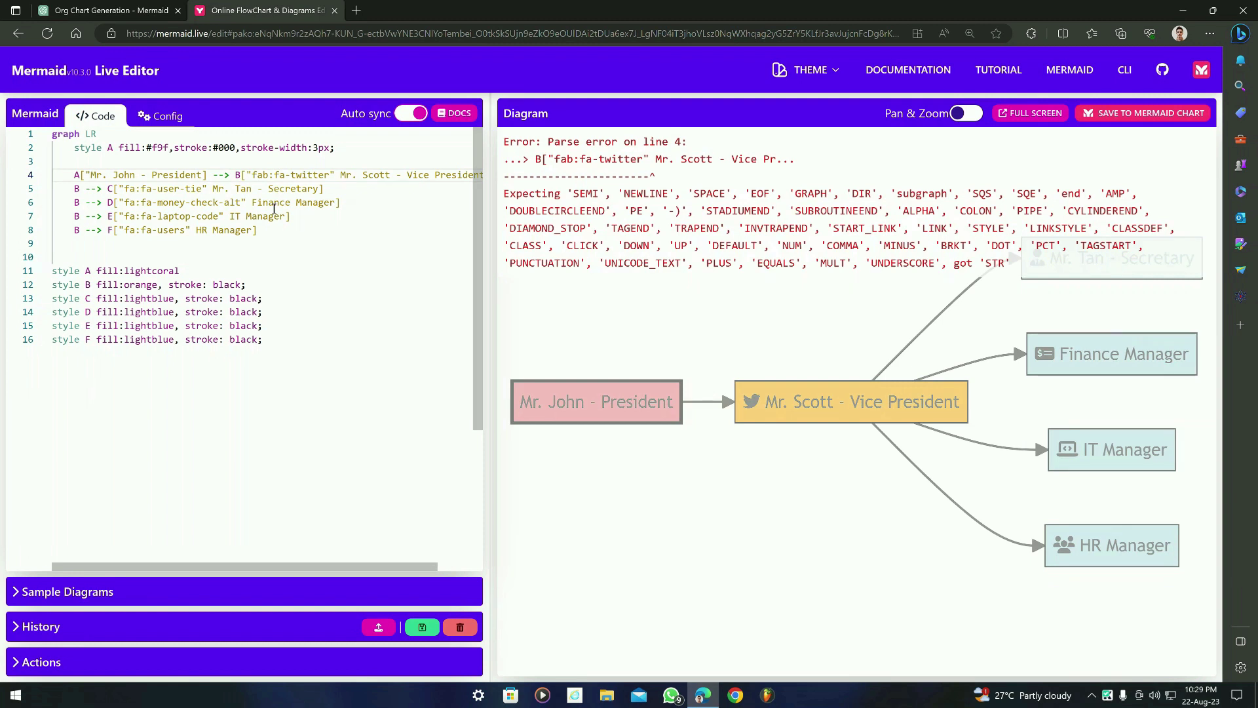
pyautogui.write('fa:fa')
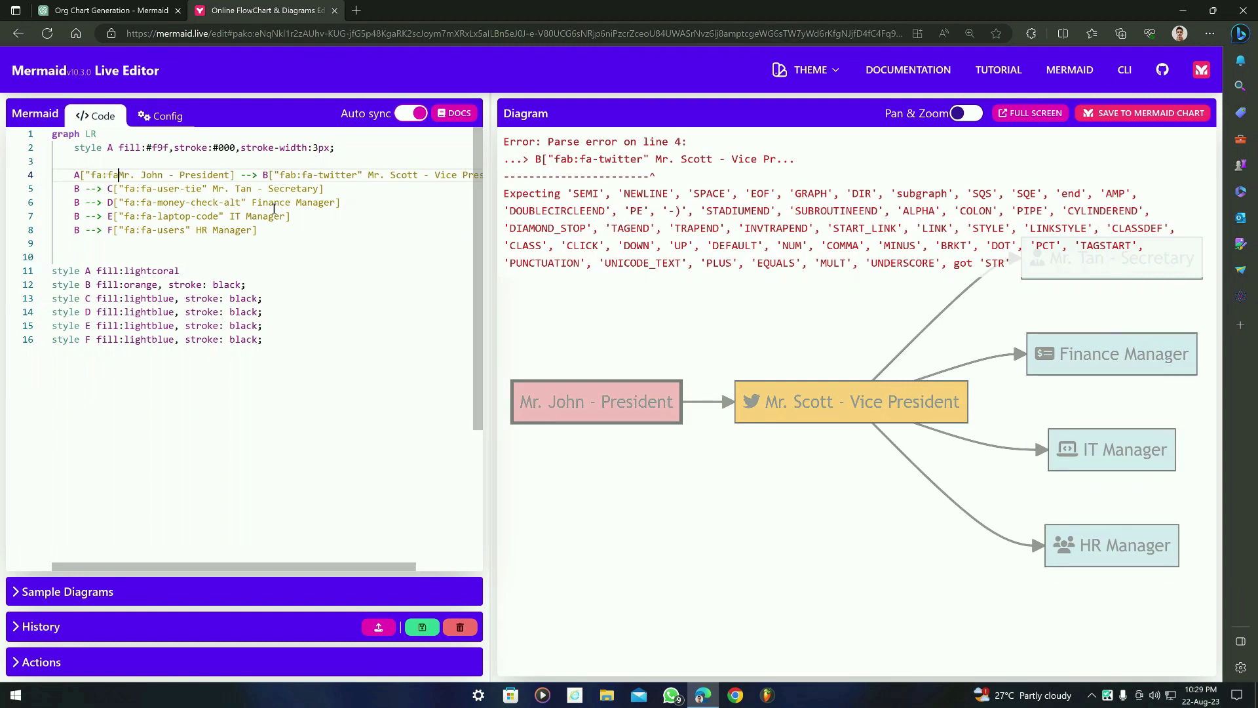
pyautogui.write('-user-tie')
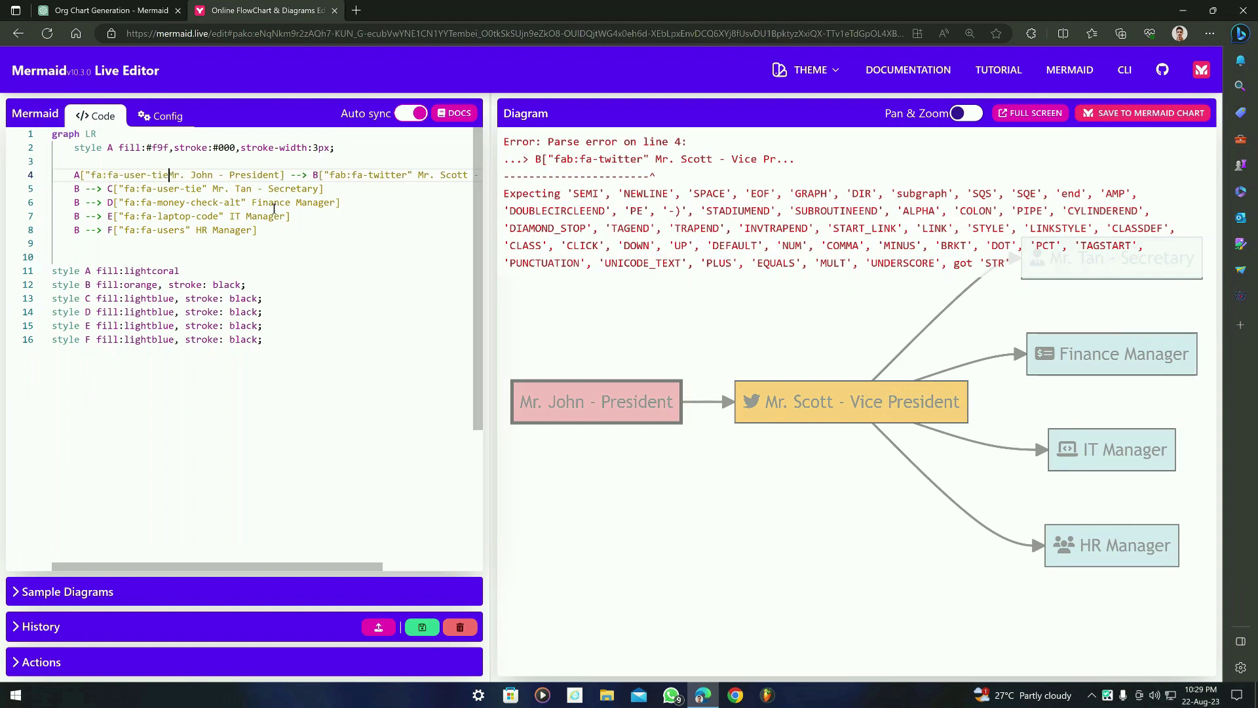
pyautogui.write('"')
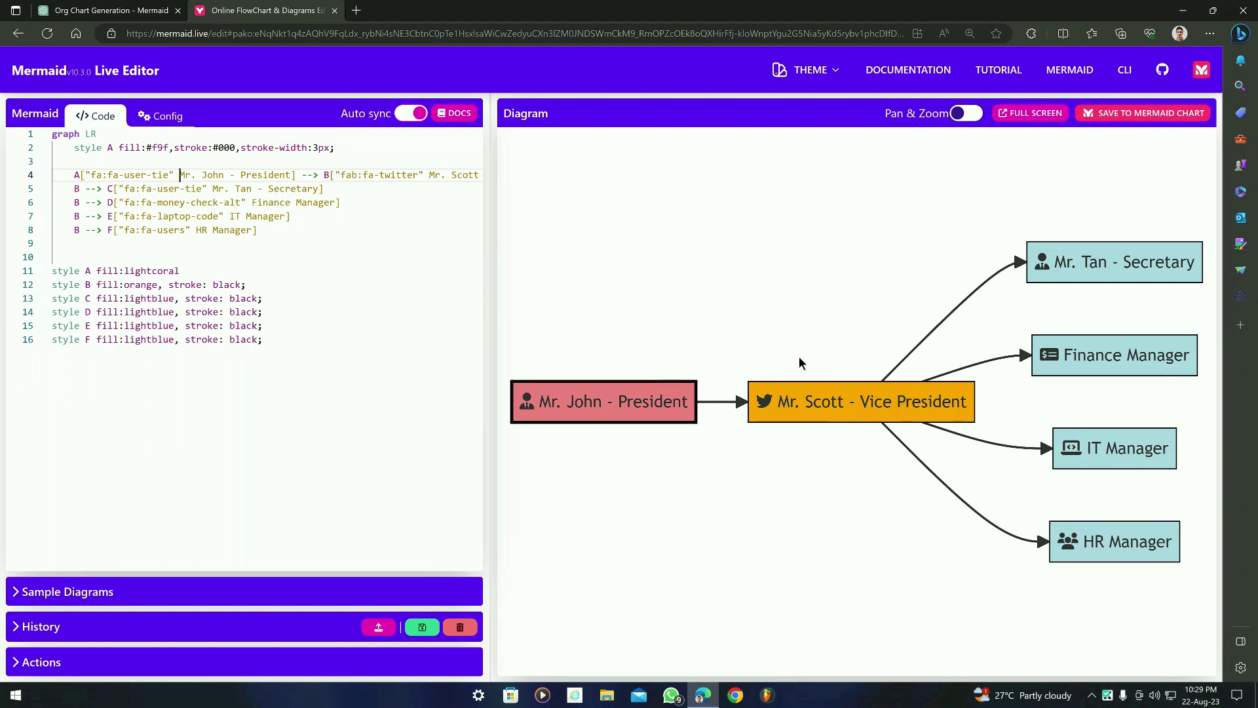
# - Examine ChatGPT's suggested icon code and compare it with the node and style lines in the Mermaid Live Editor
pyautogui.click(105, 9)
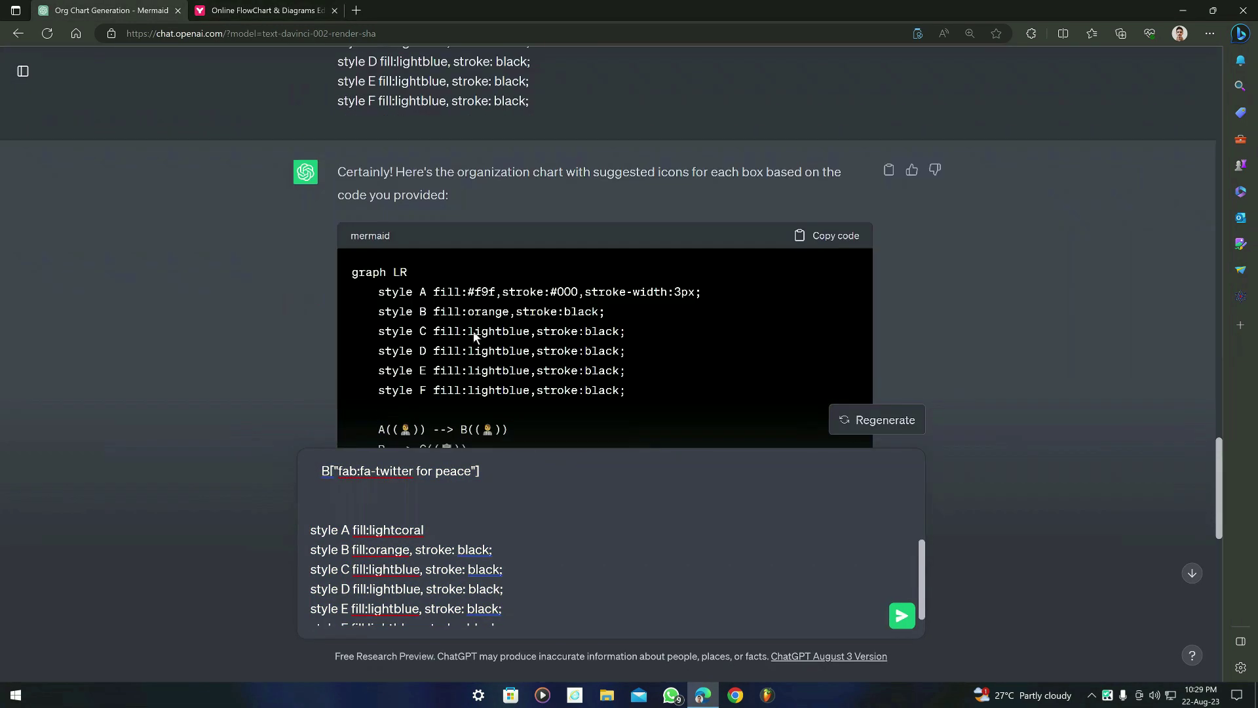
pyautogui.scroll(-10, 473, 330)
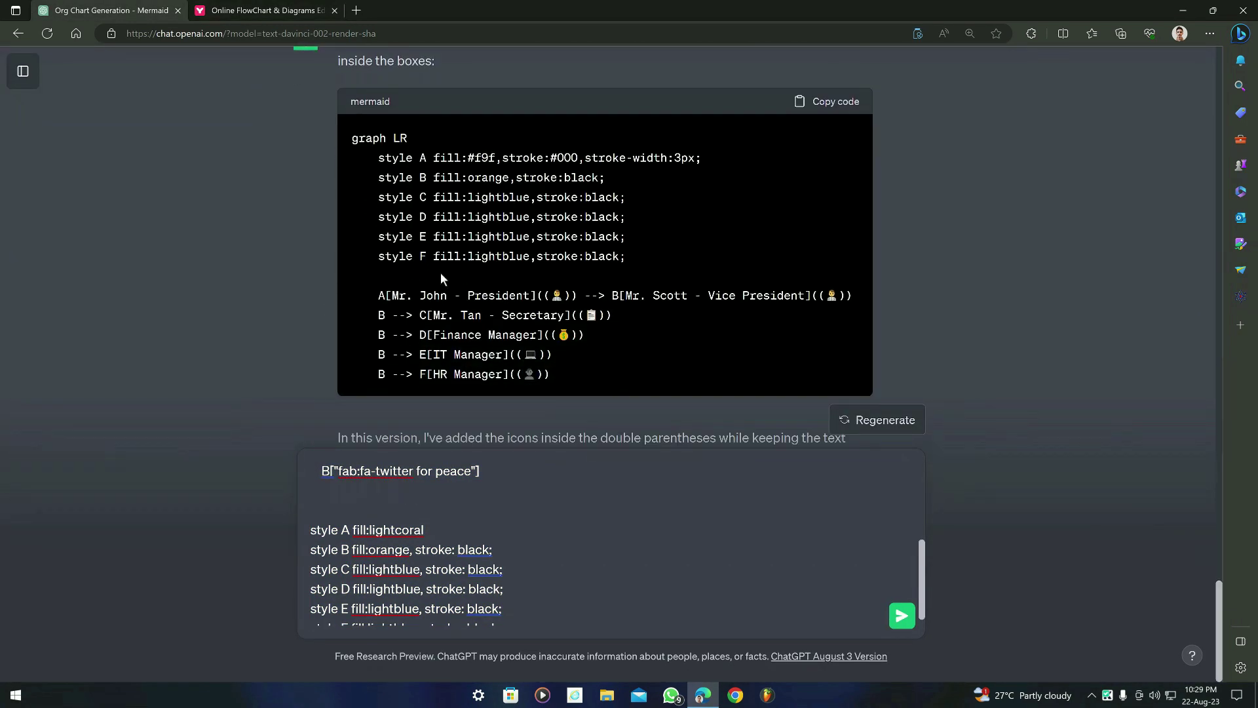
pyautogui.click(265, 10)
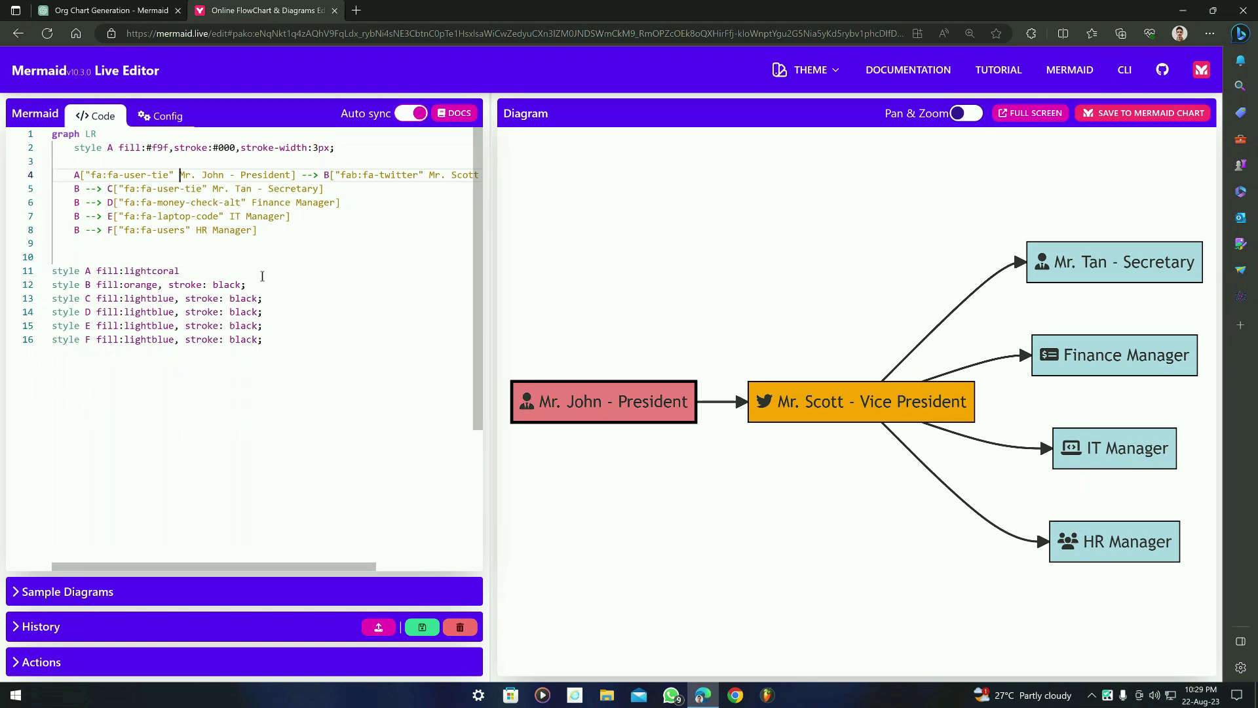
pyautogui.moveTo(288, 232); pyautogui.dragTo(73, 177)
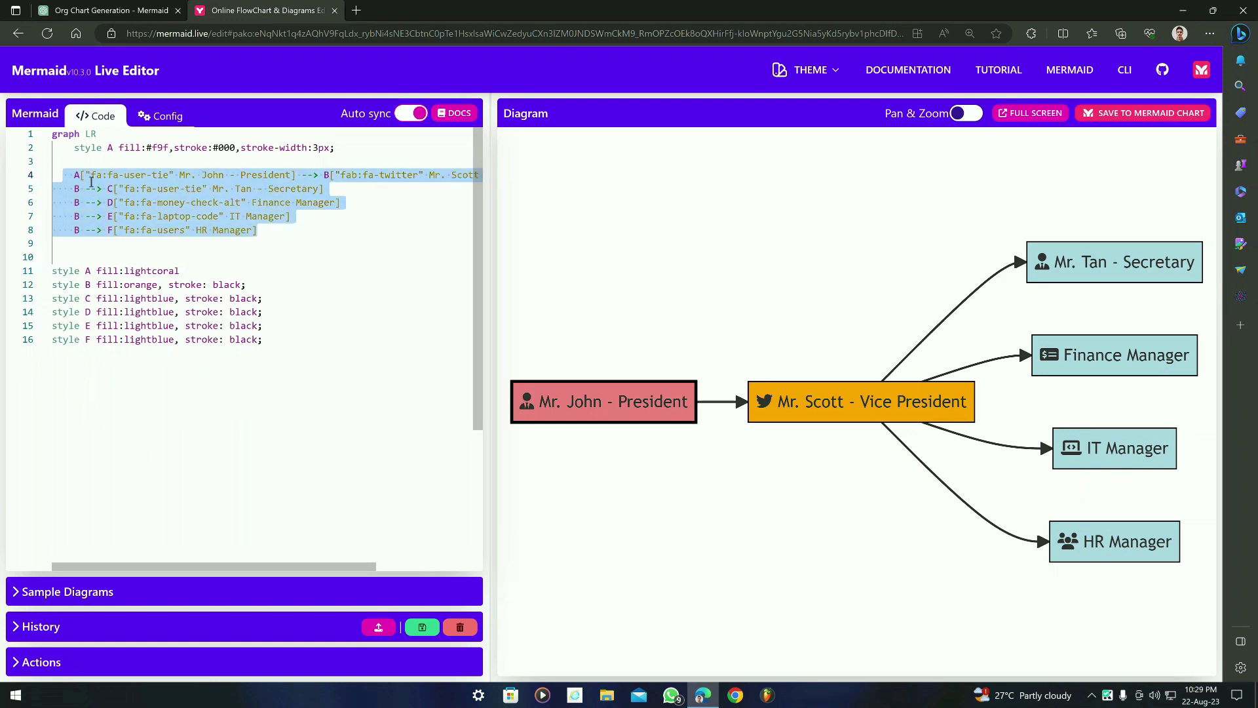
pyautogui.click(185, 286)
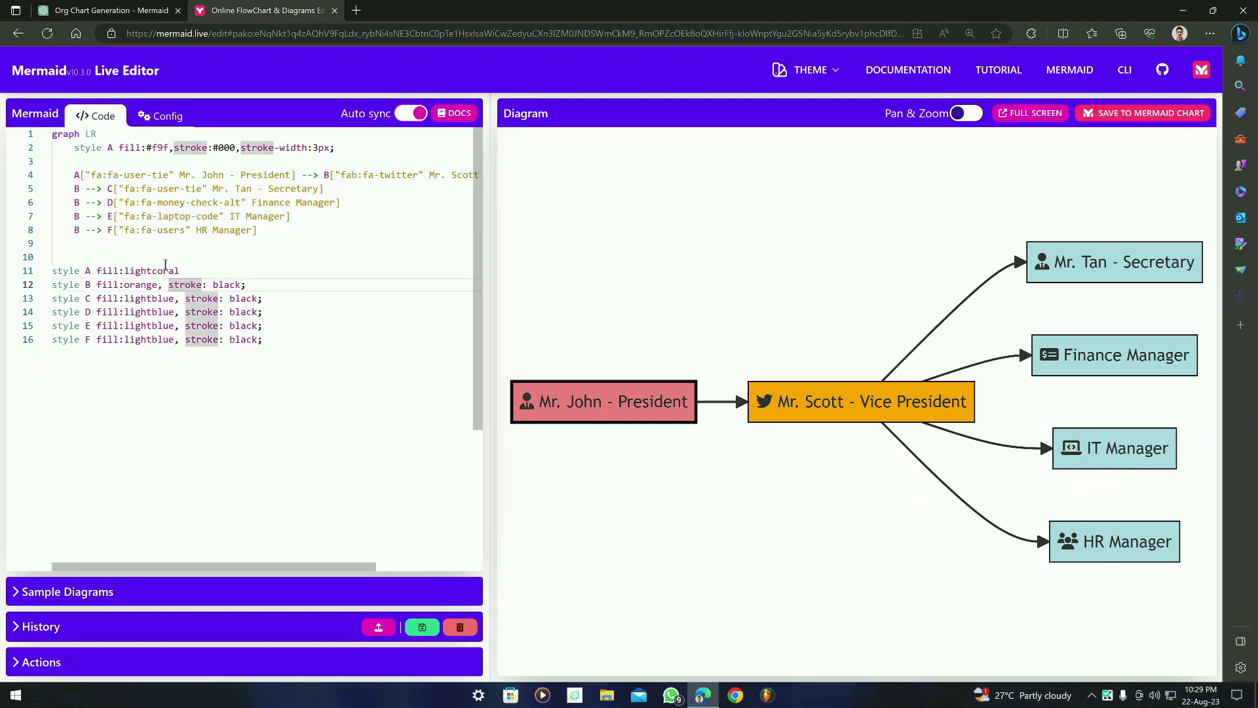
pyautogui.moveTo(274, 237); pyautogui.dragTo(227, 257)
pyautogui.moveTo(263, 340); pyautogui.dragTo(54, 257)
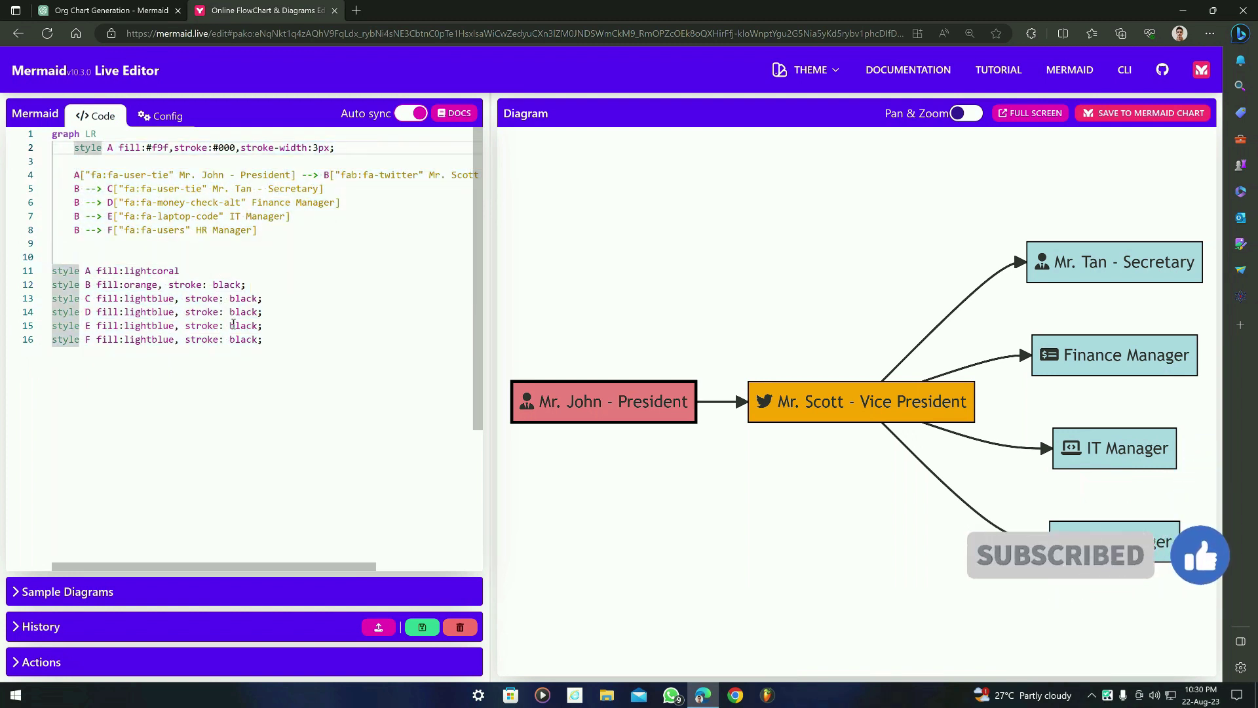
pyautogui.keyDown('shift'); pyautogui.click(113, 176); pyautogui.keyUp('shift')
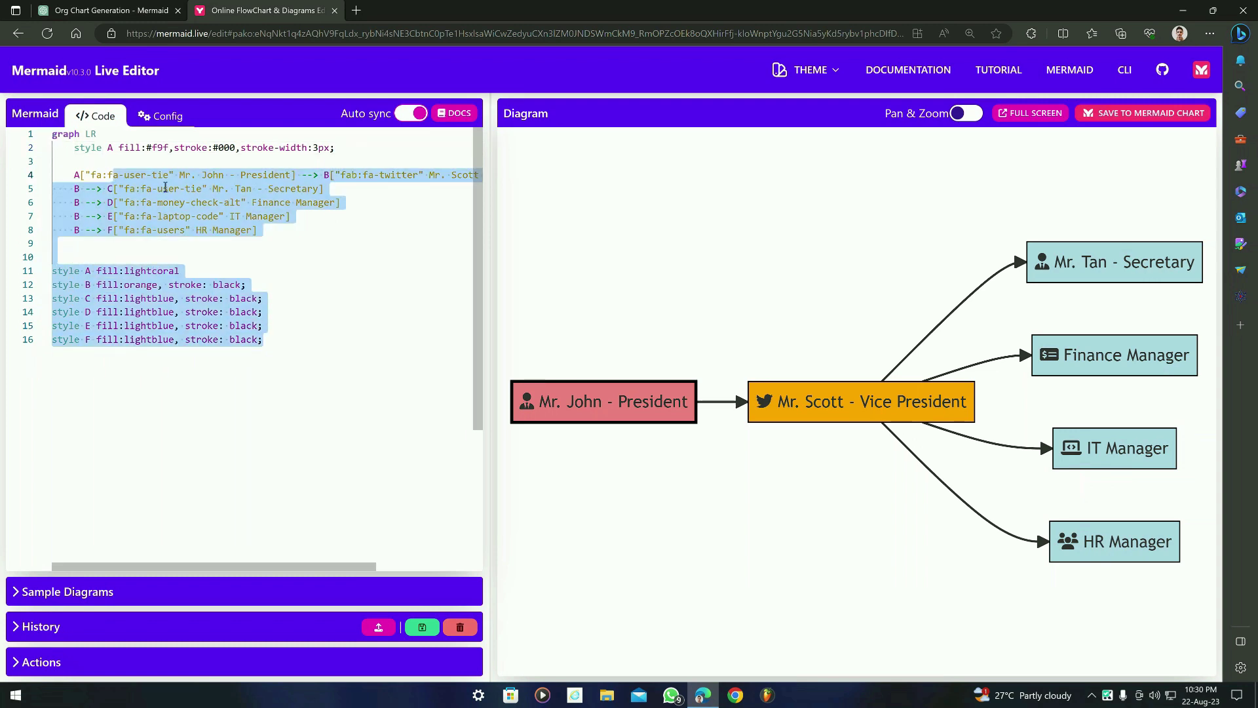
pyautogui.click(264, 304)
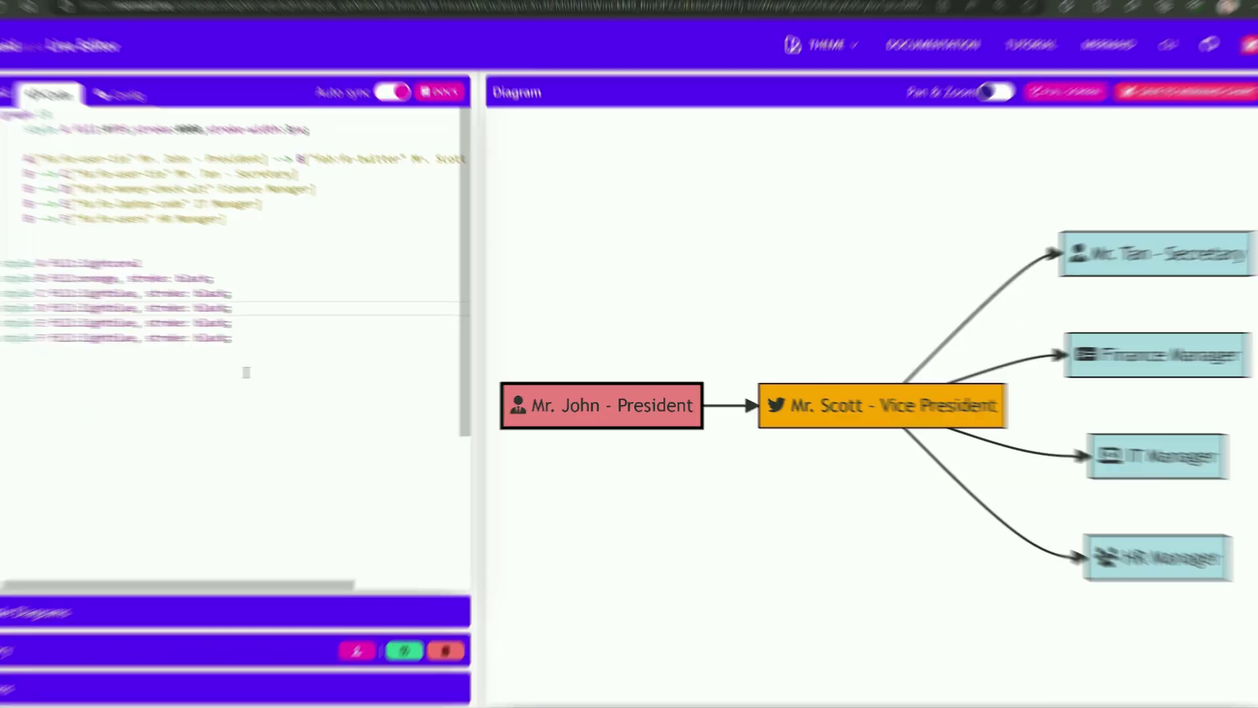